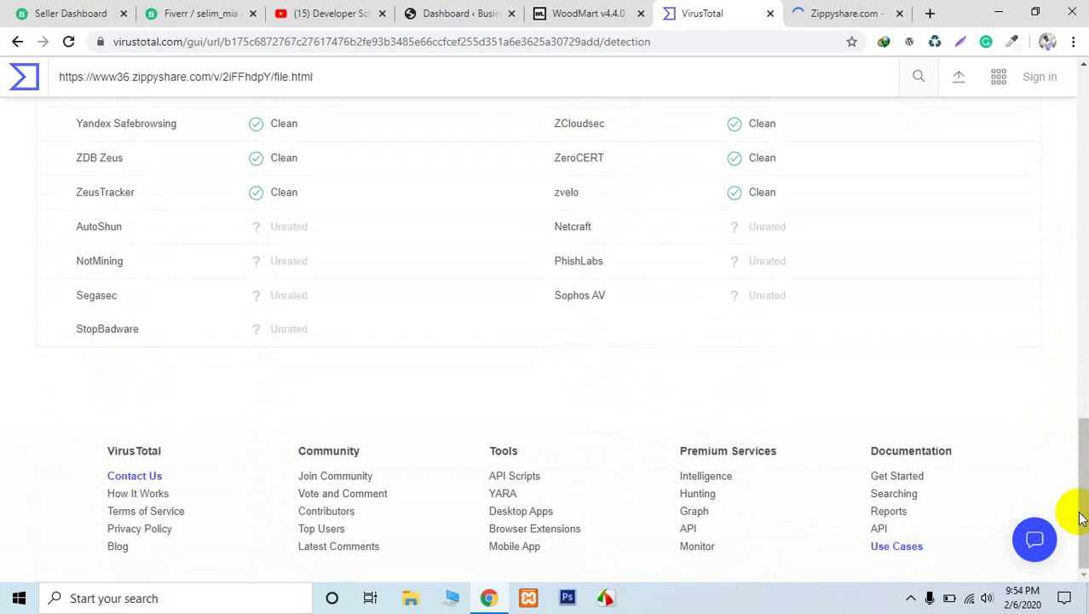
- Review the VirusTotal scan results for the Zippyshare link and close the report page
scroll(1081, 518, "up", 15)
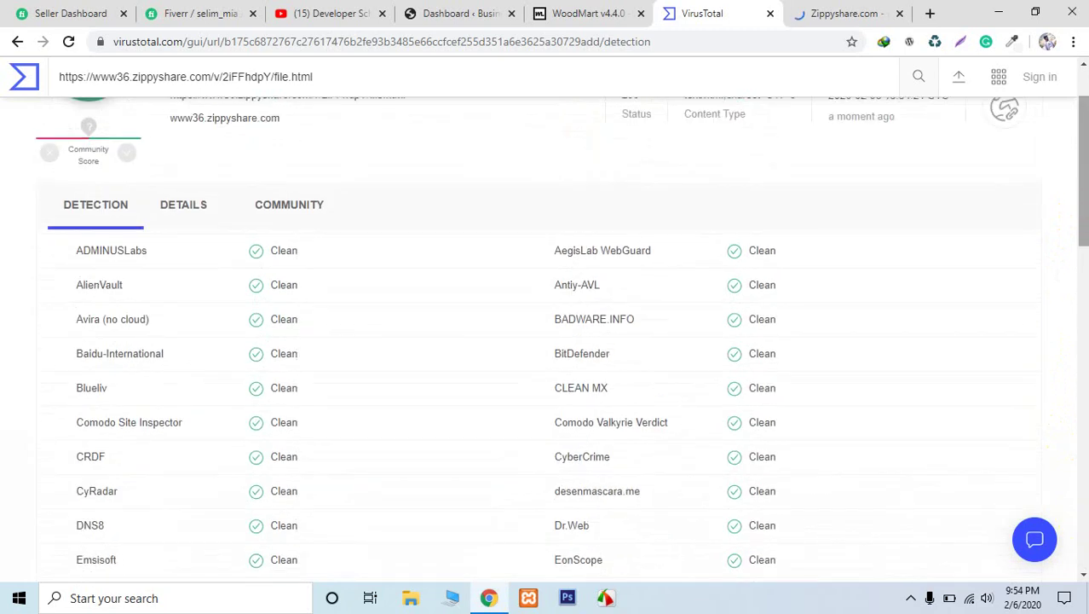
scroll(1081, 217, "up", 2)
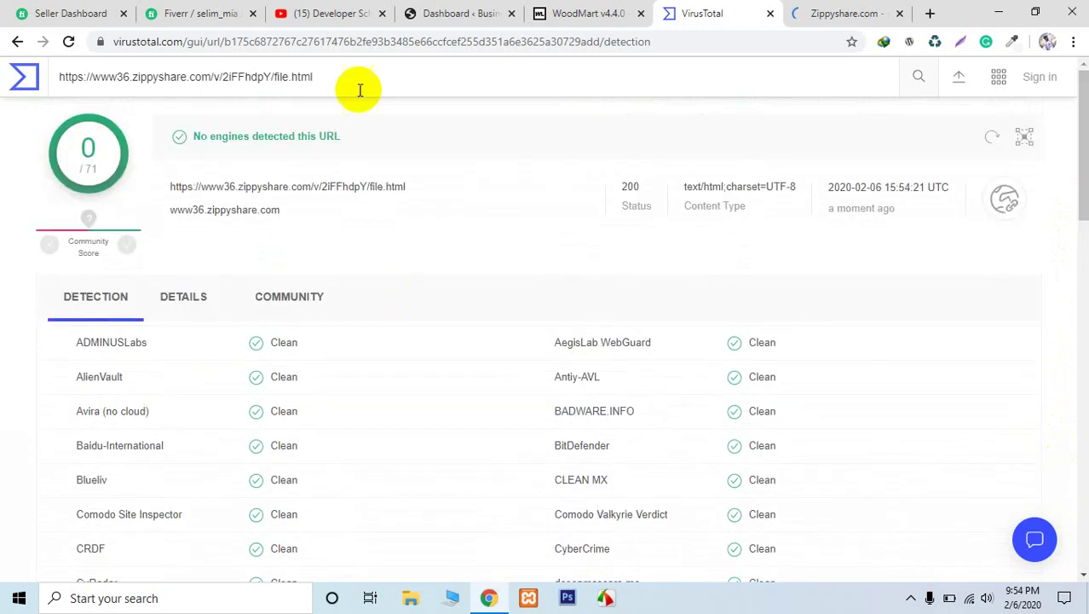
left_click(770, 15)
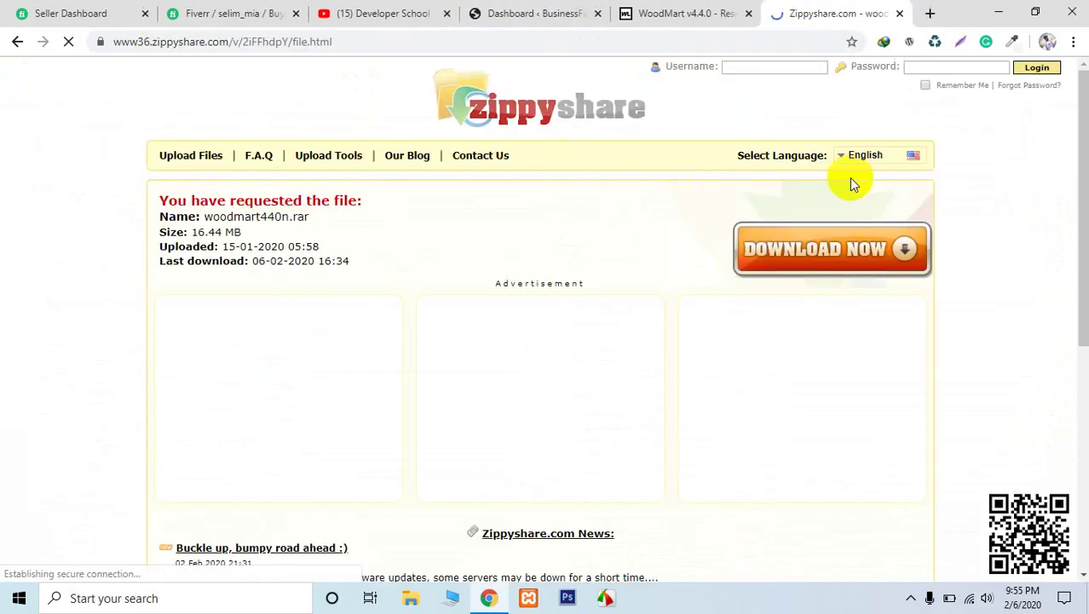
- Bring up the download dialog for woodmart440n.rar from the Zippyshare page and dismiss it without downloading
left_click_drag(1081, 190, 1081, 183)
left_click(791, 268)
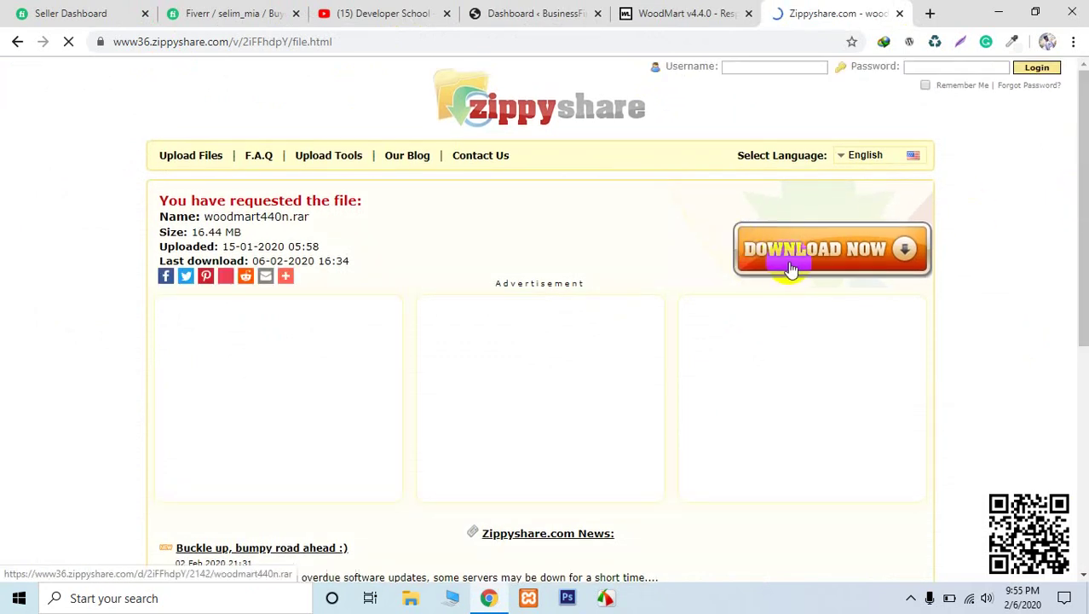
right_click(778, 263)
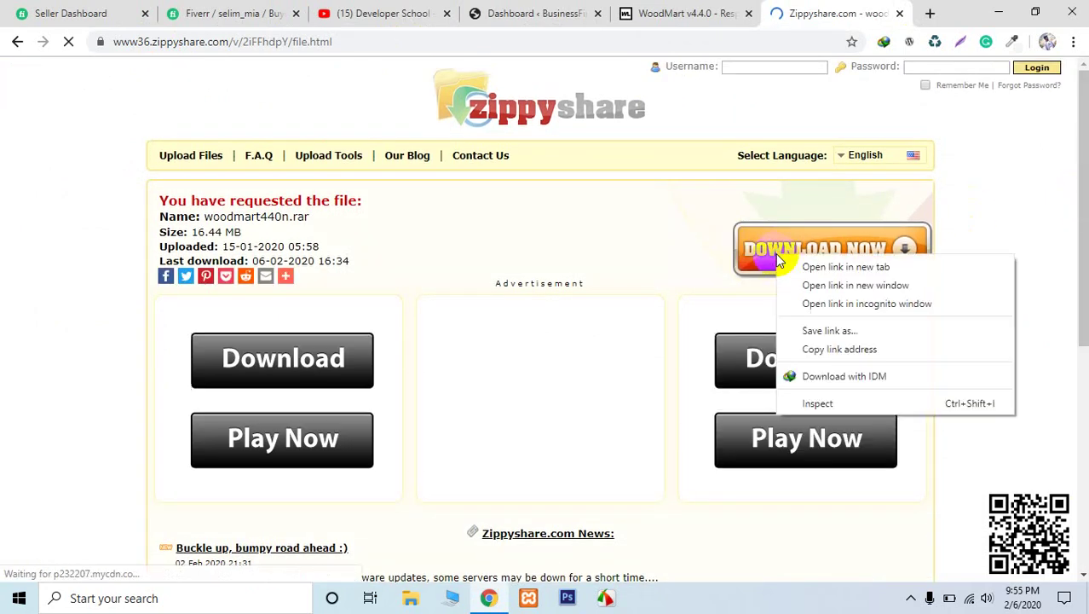
left_click(865, 268)
left_click(831, 9)
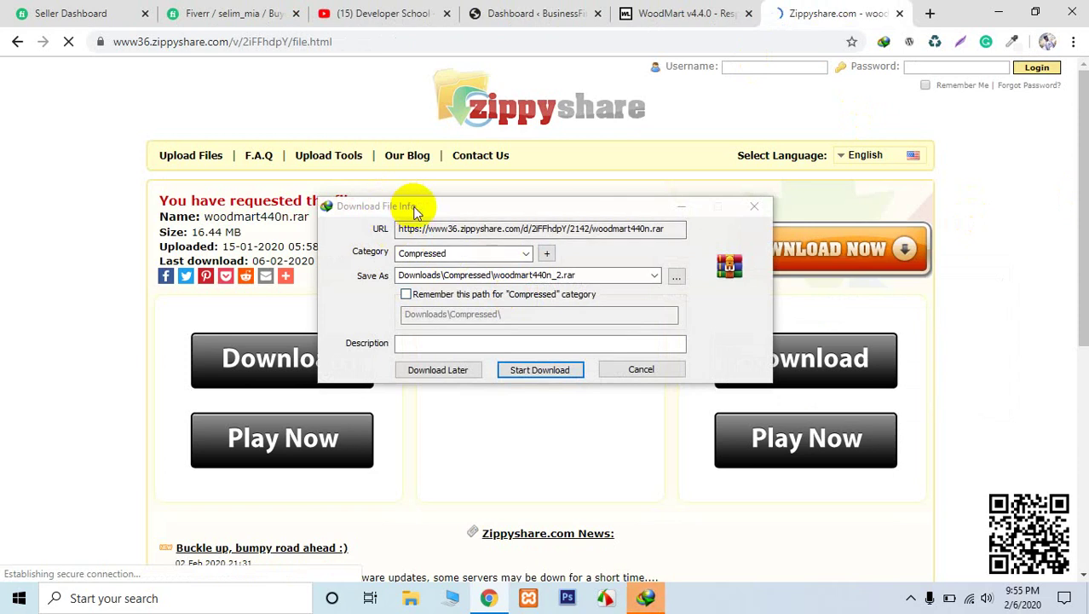
left_click_drag(414, 209, 450, 189)
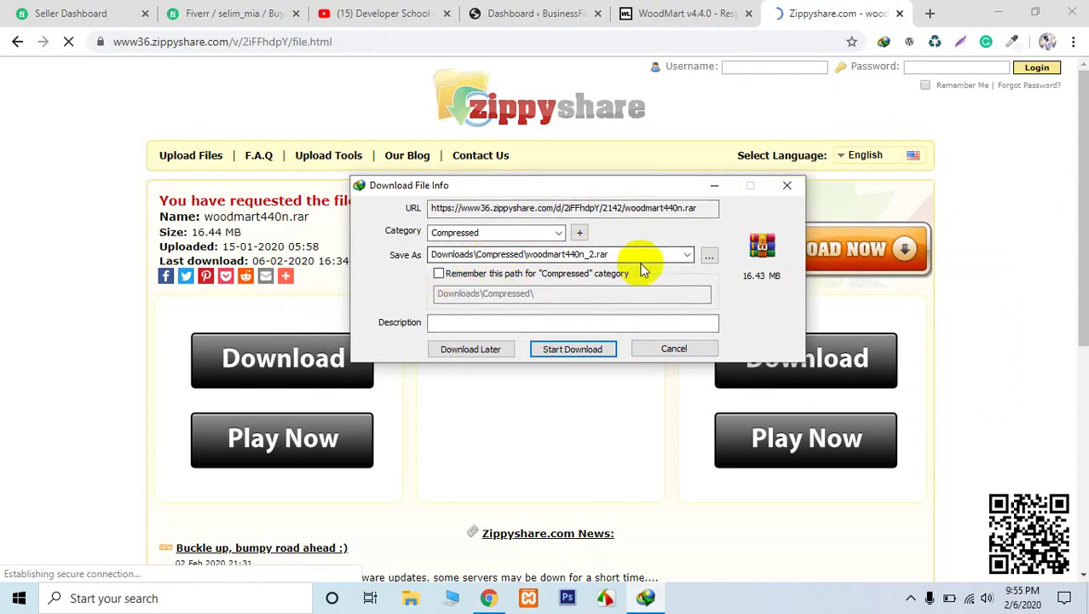
left_click(788, 188)
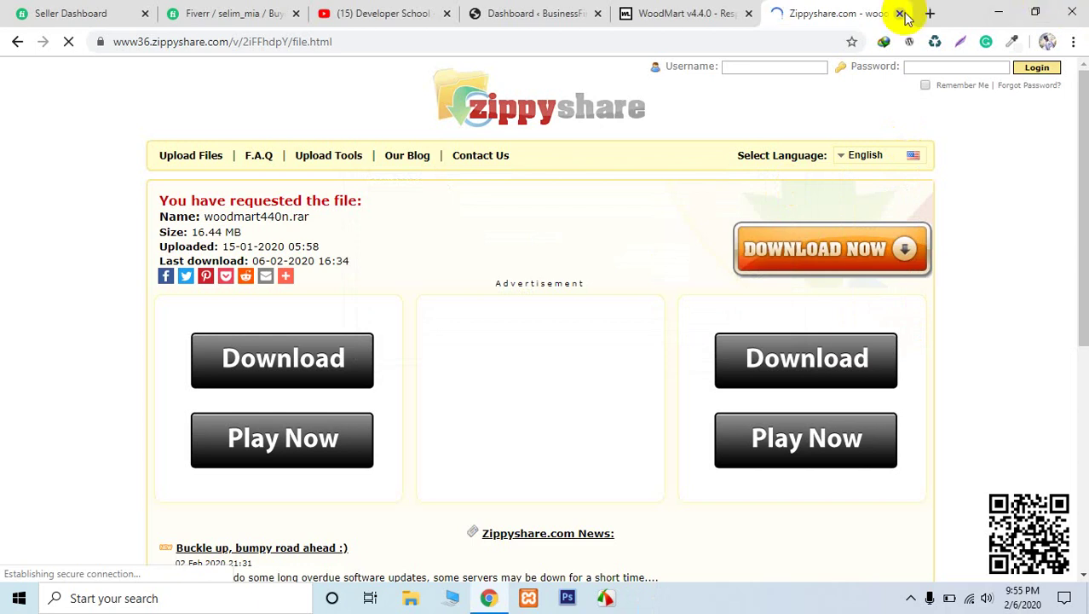
- Close the Zippyshare and WoodMart theme pages and minimize the browser
left_click(900, 14)
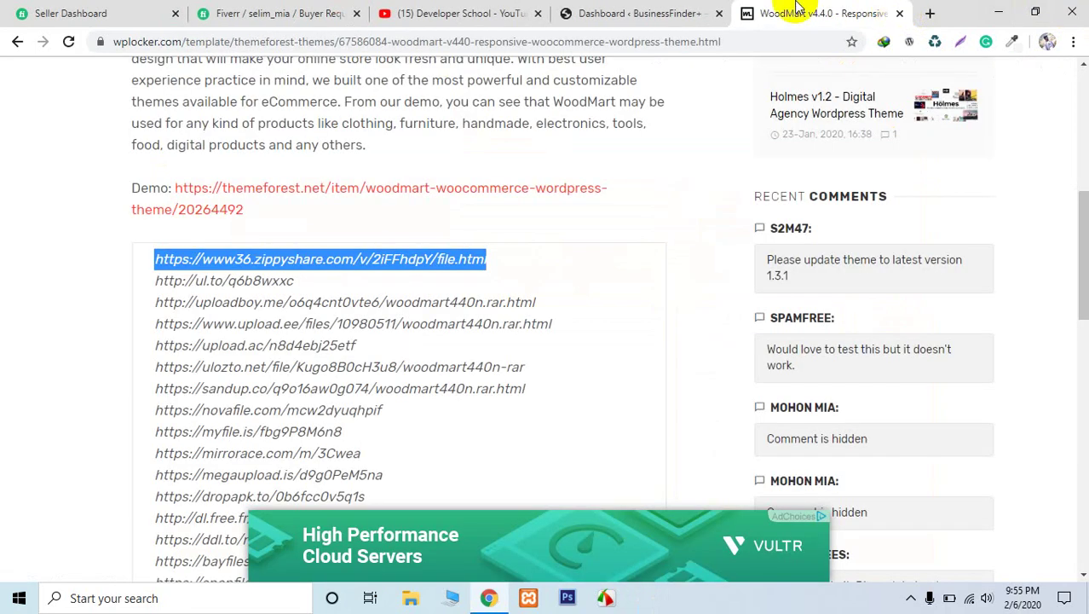
left_click(900, 13)
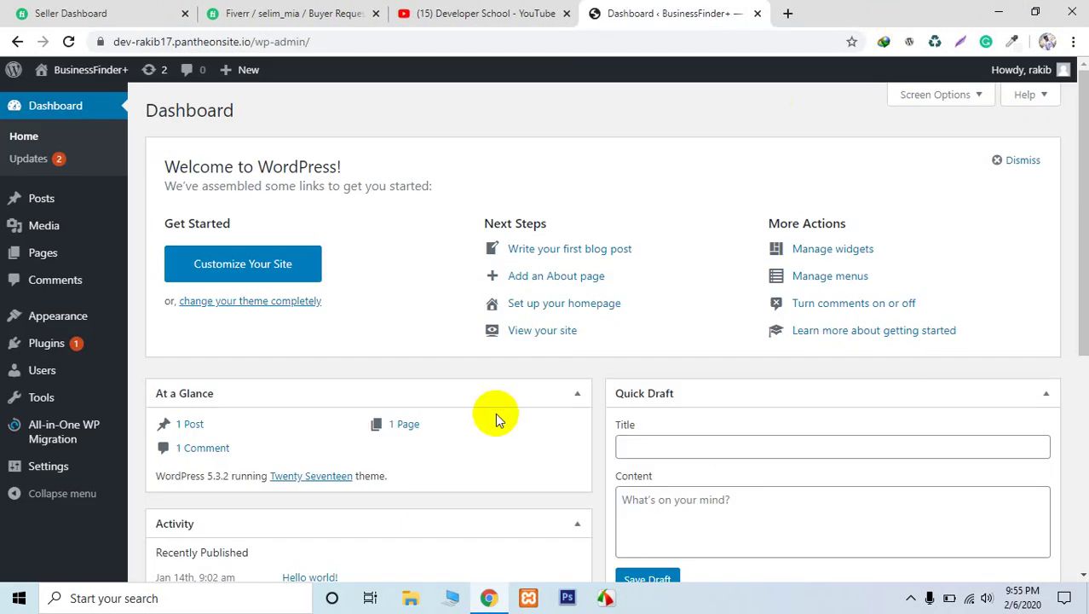
left_click(1000, 10)
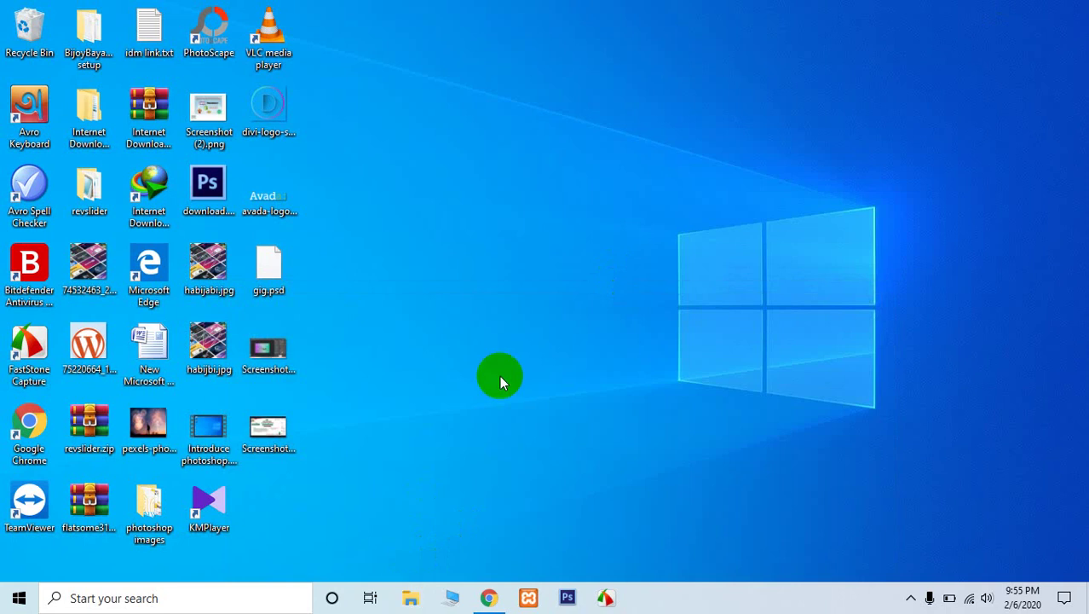
- Open File Explorer maximized and go to the Compressed folder inside Downloads
left_click(411, 595)
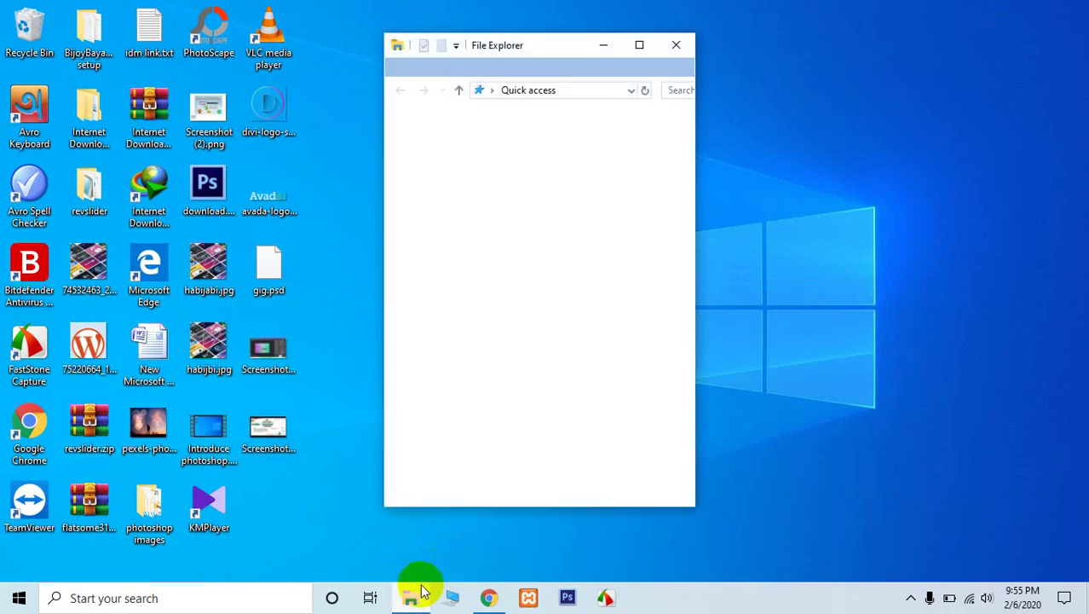
left_click(637, 42)
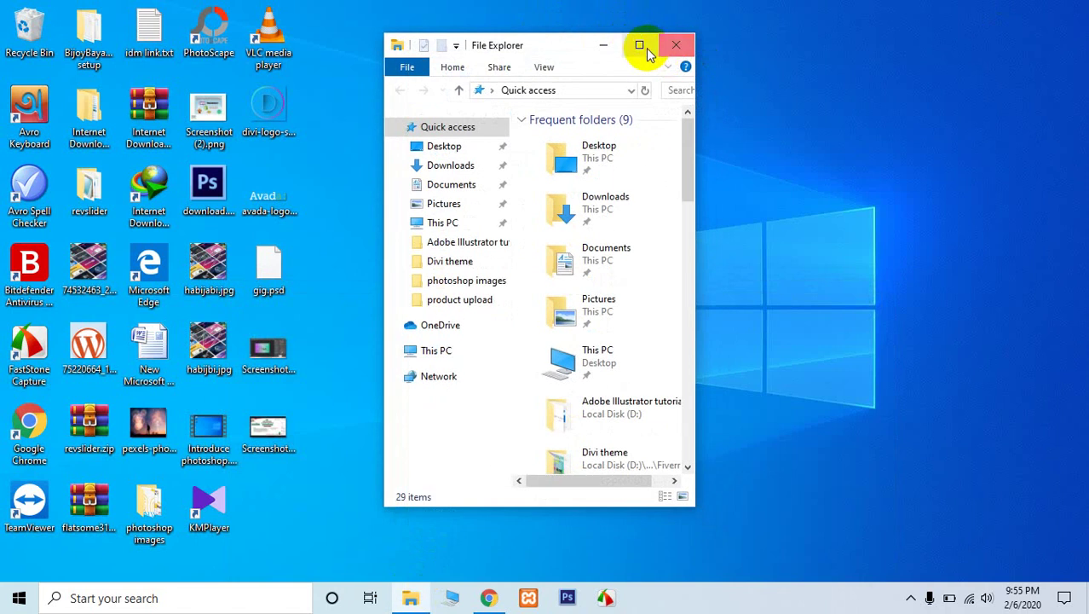
left_click(639, 45)
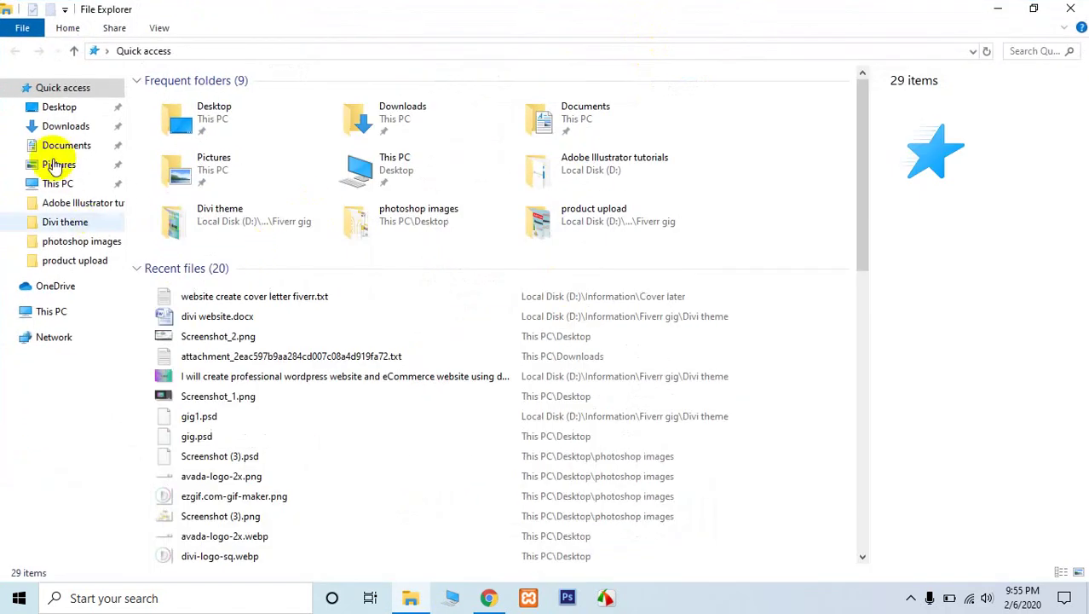
left_click(52, 130)
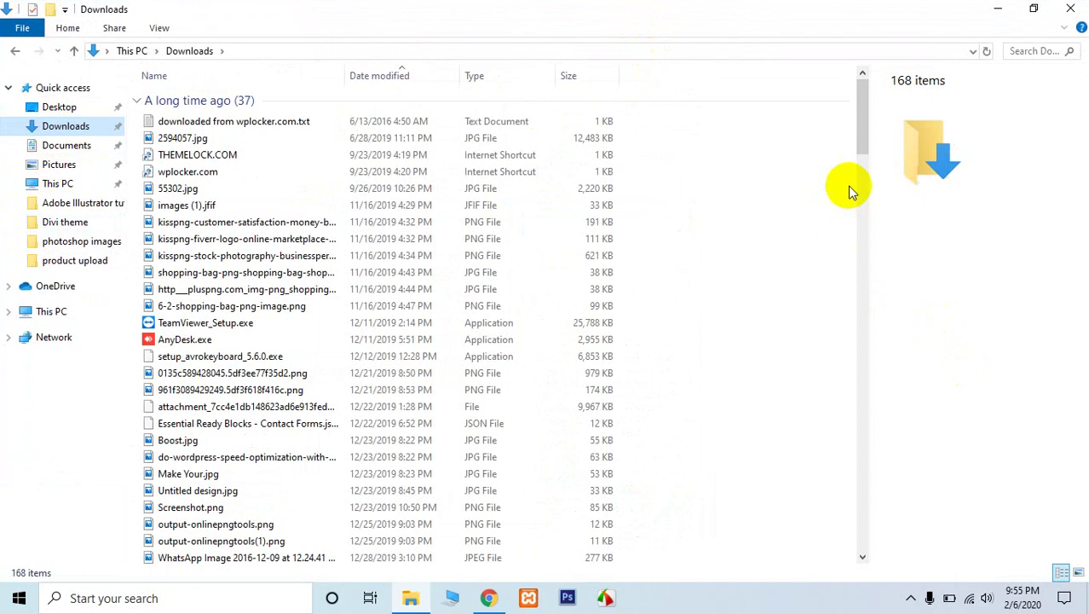
left_click_drag(861, 122, 844, 571)
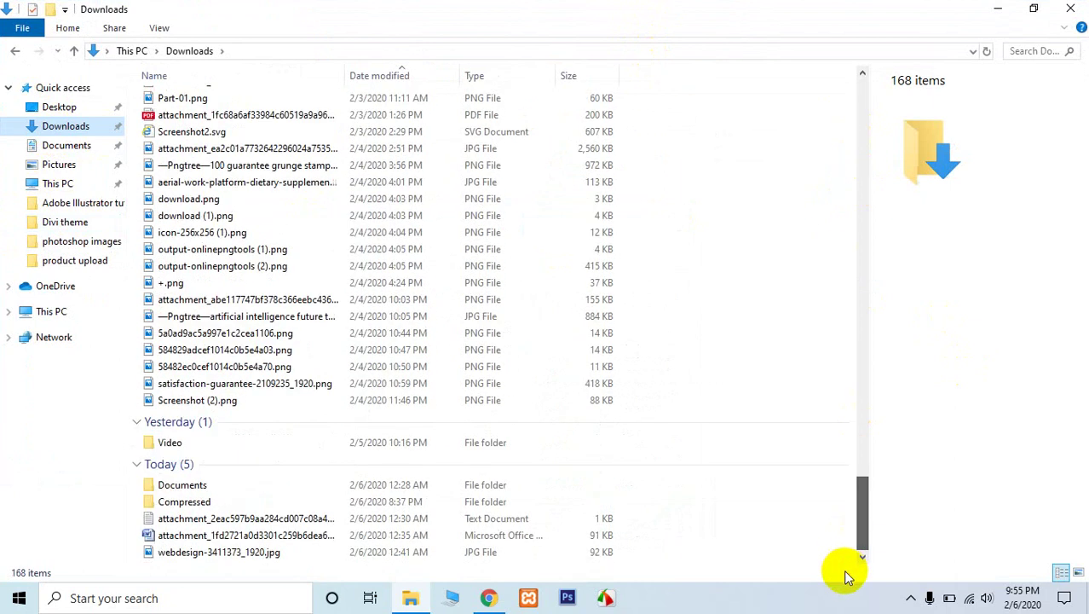
double_click(329, 503)
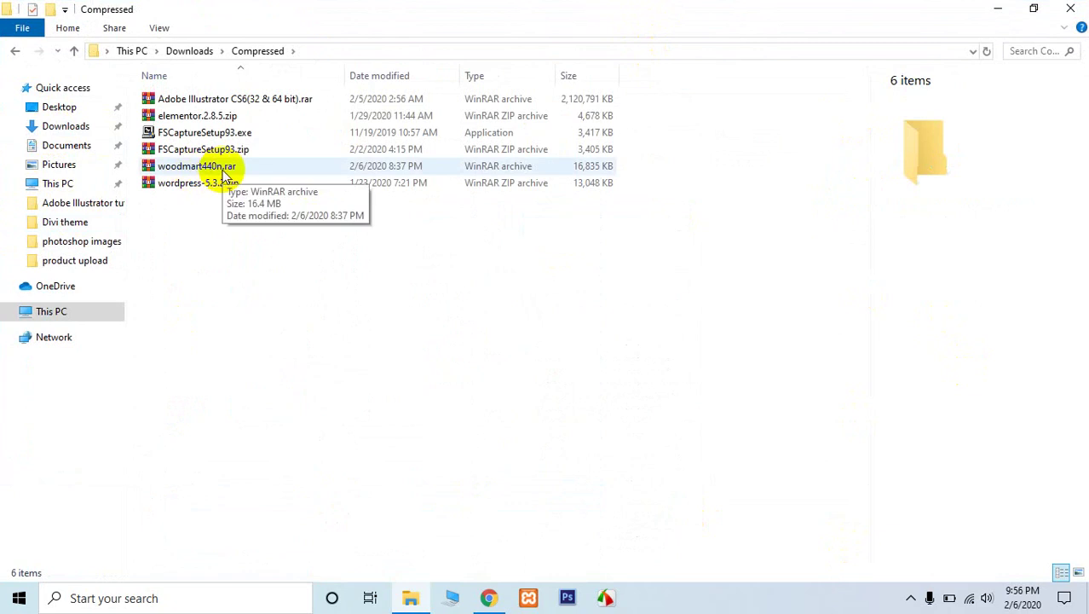
- Extract woodmart440n.rar directly into the Compressed folder
left_click(223, 169)
right_click(222, 168)
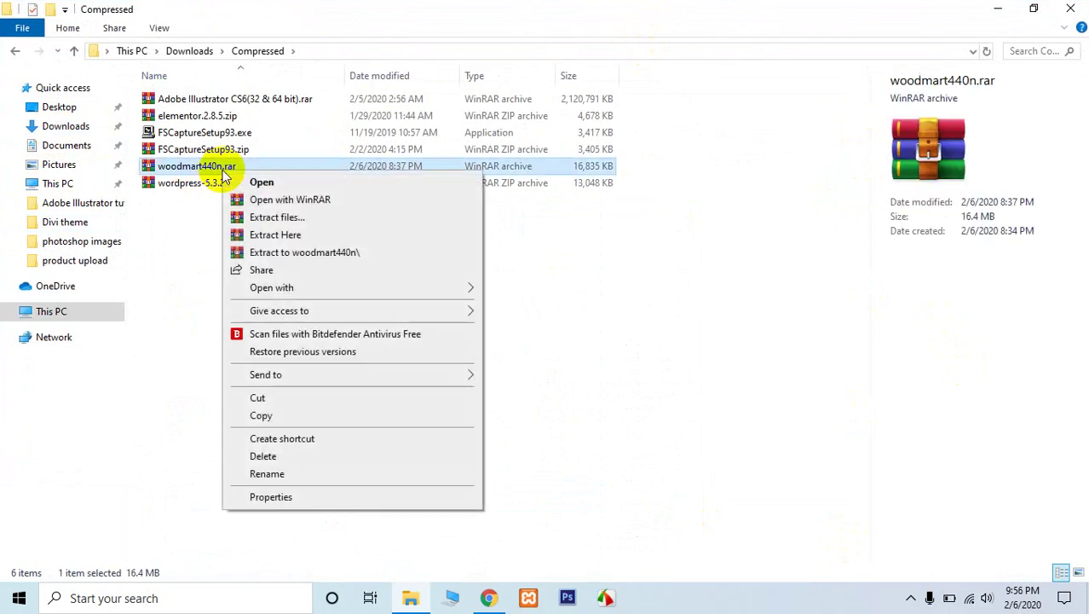
left_click(306, 236)
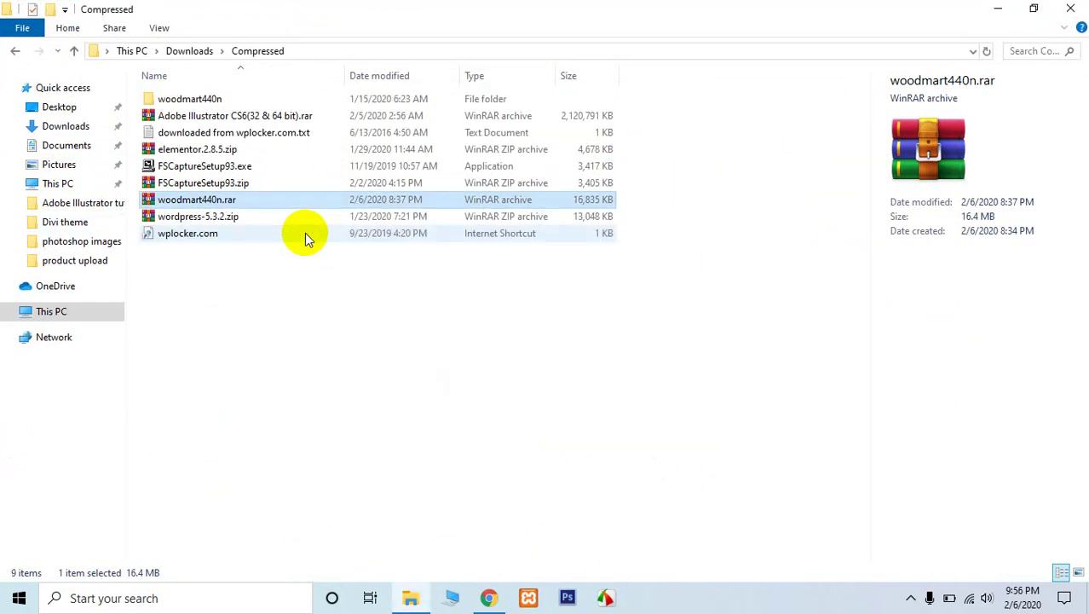
- Examine the contents of the extracted woodmart440n folder and its WoodMart Theme subfolder, and return to the Compressed folder
double_click(226, 100)
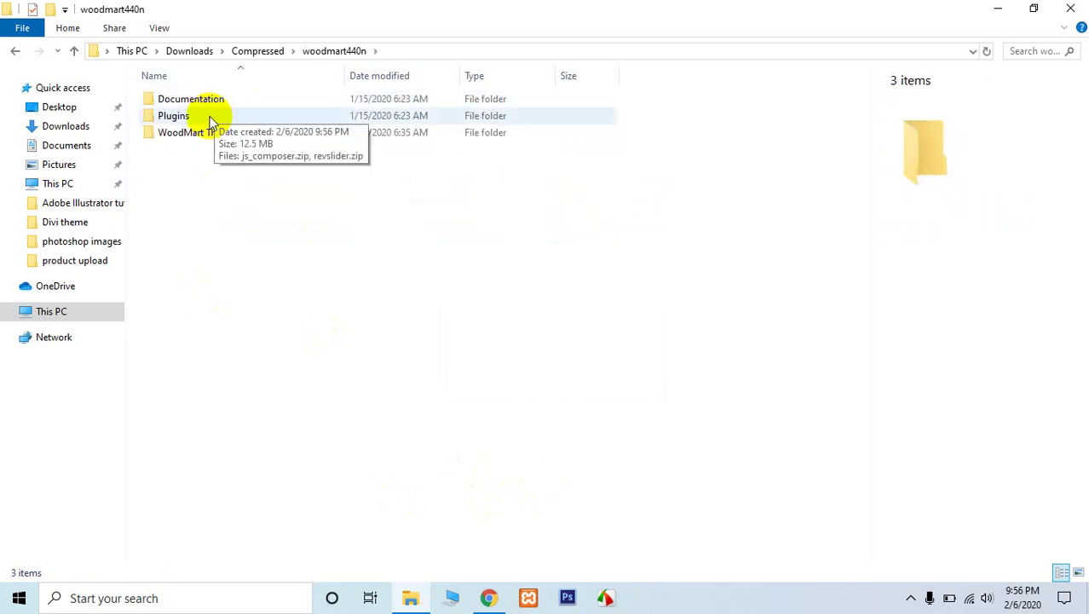
double_click(259, 134)
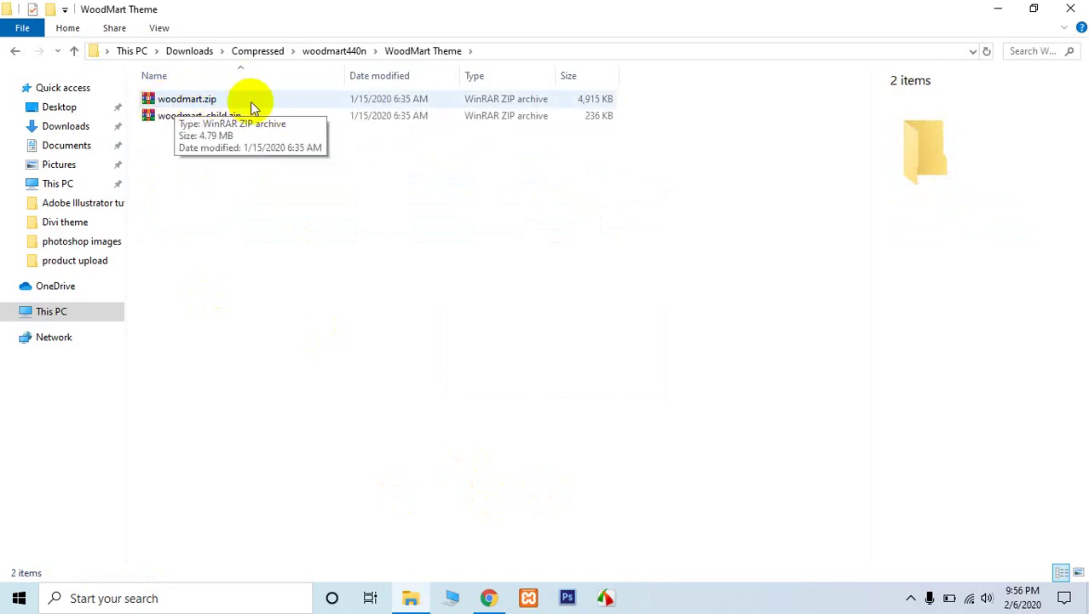
left_click(17, 52)
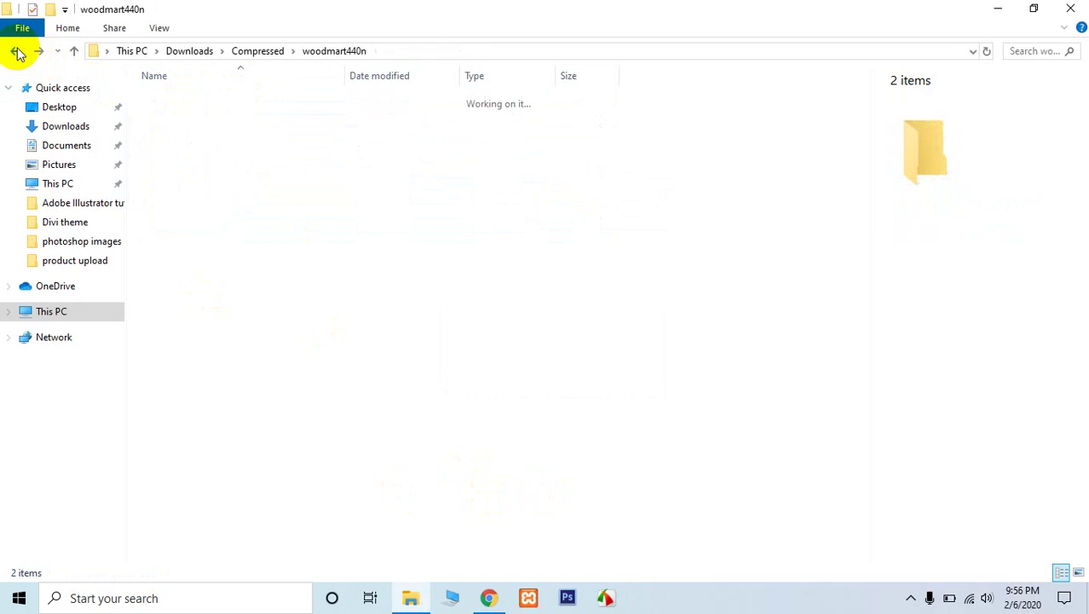
left_click(17, 51)
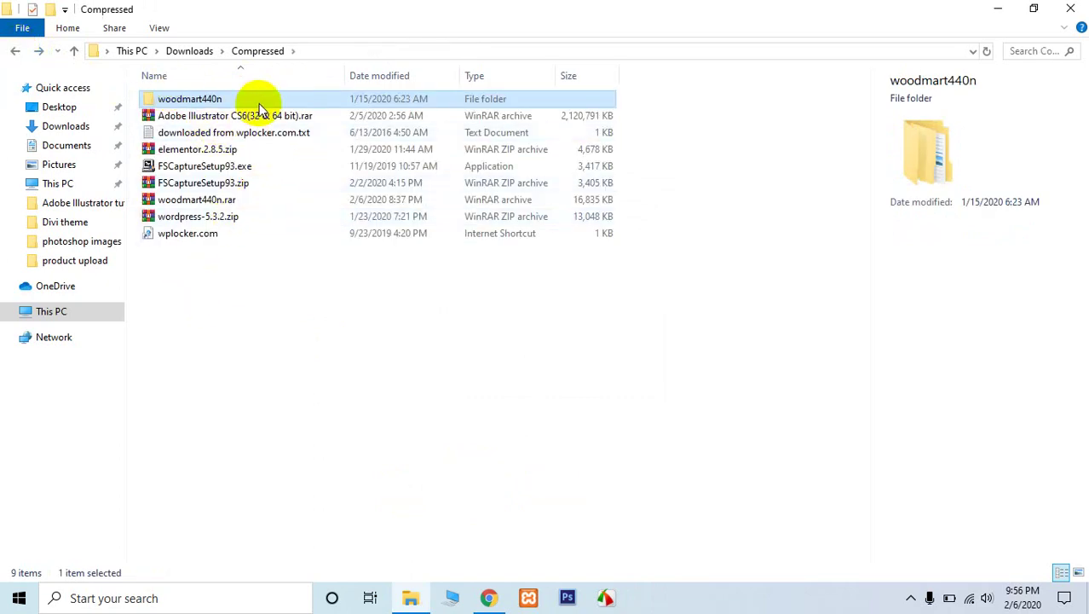
left_click(996, 7)
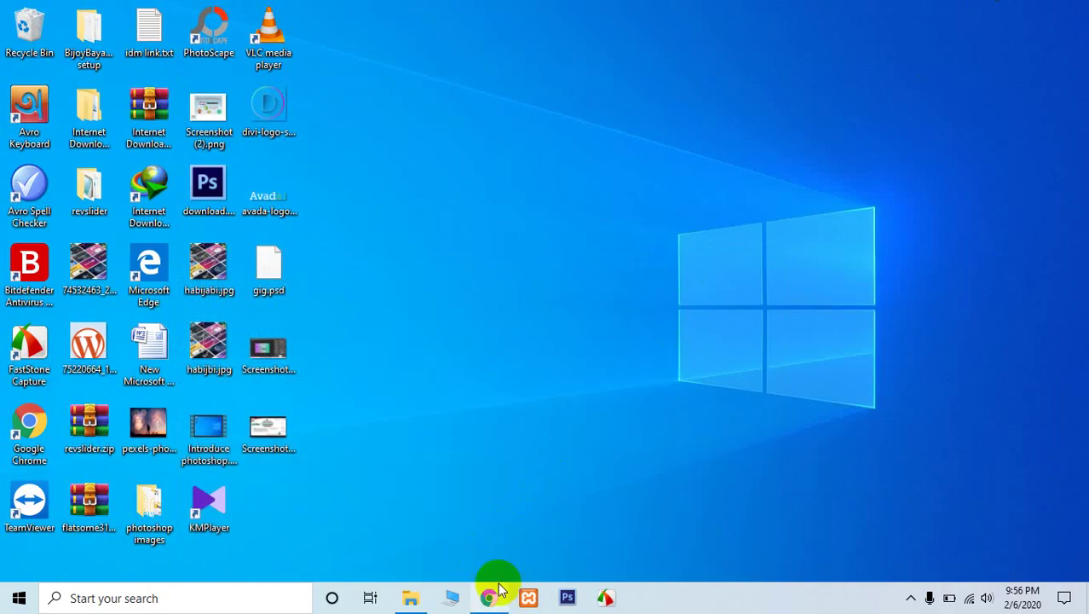
left_click(412, 596)
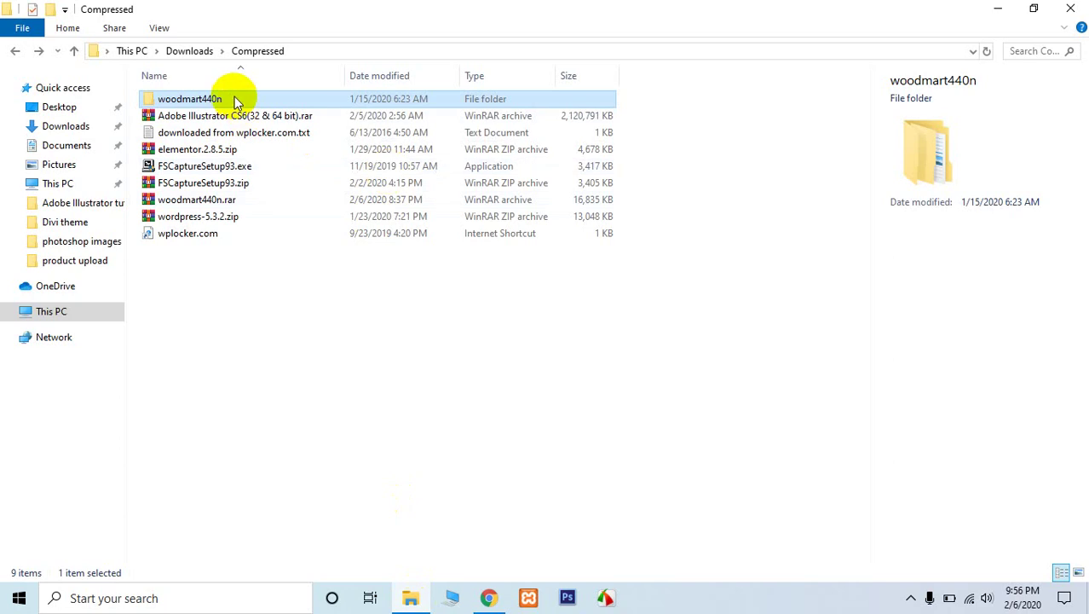
- Extract woodmart.zip inside woodmart440n's WoodMart Theme folder and dismiss the Internet Download Manager warning
double_click(237, 100)
left_click(261, 134)
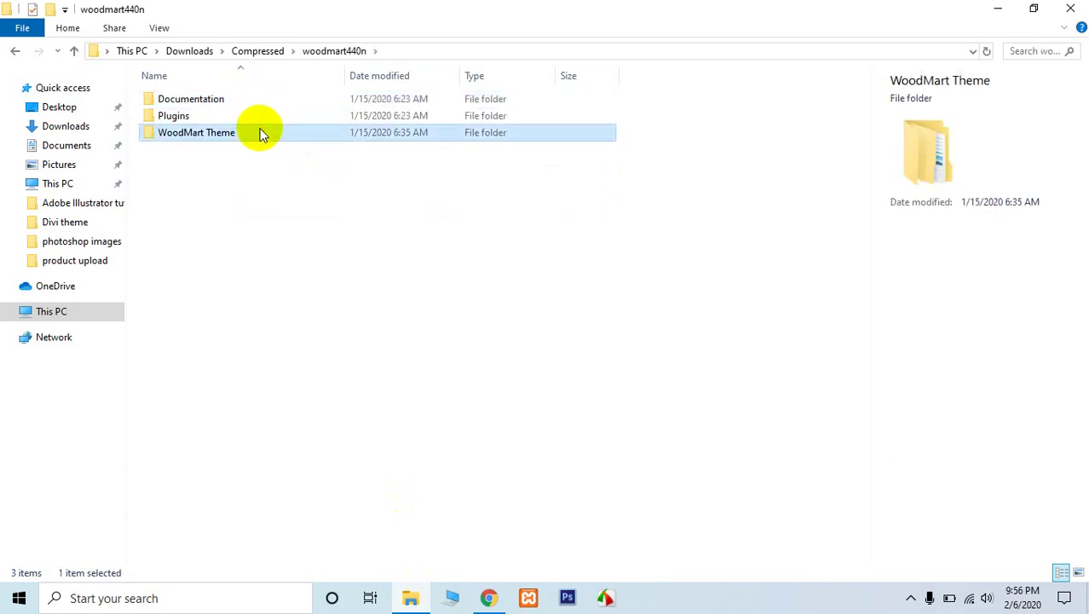
double_click(261, 133)
left_click(210, 100)
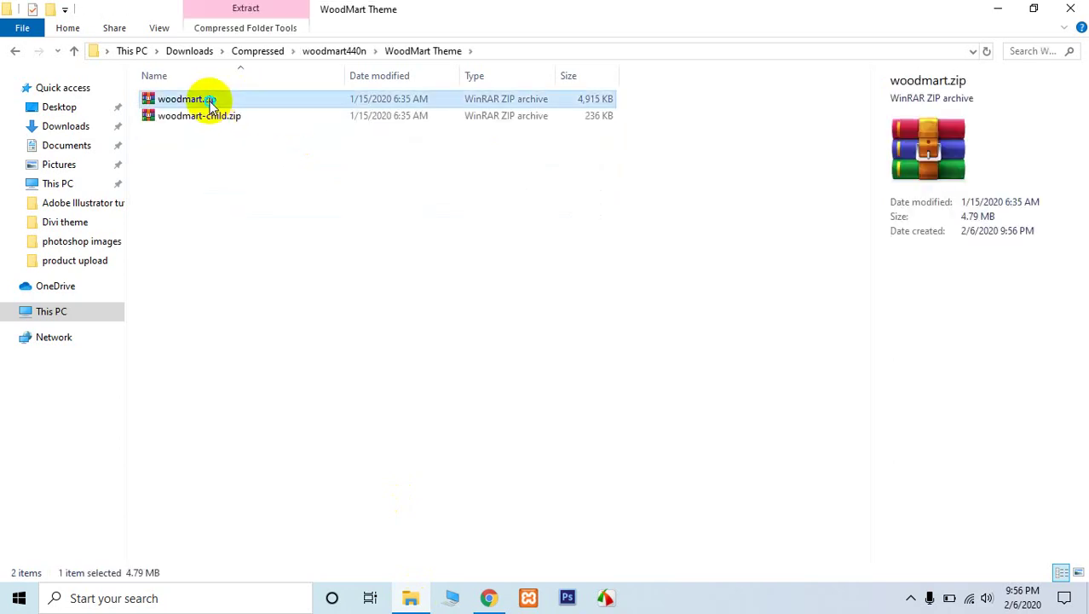
right_click(209, 100)
left_click(340, 168)
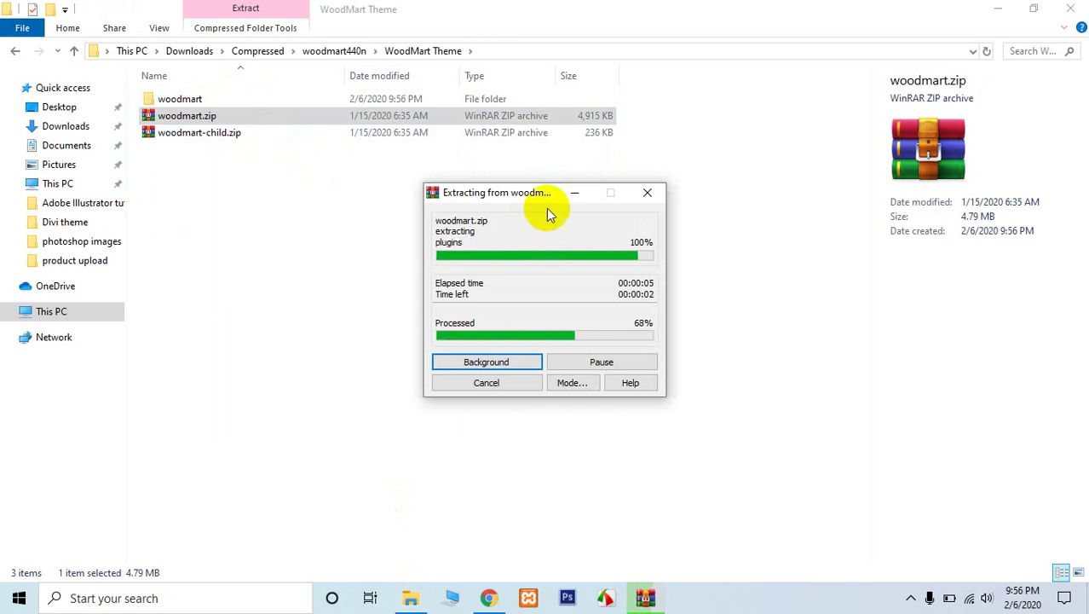
left_click_drag(519, 200, 501, 197)
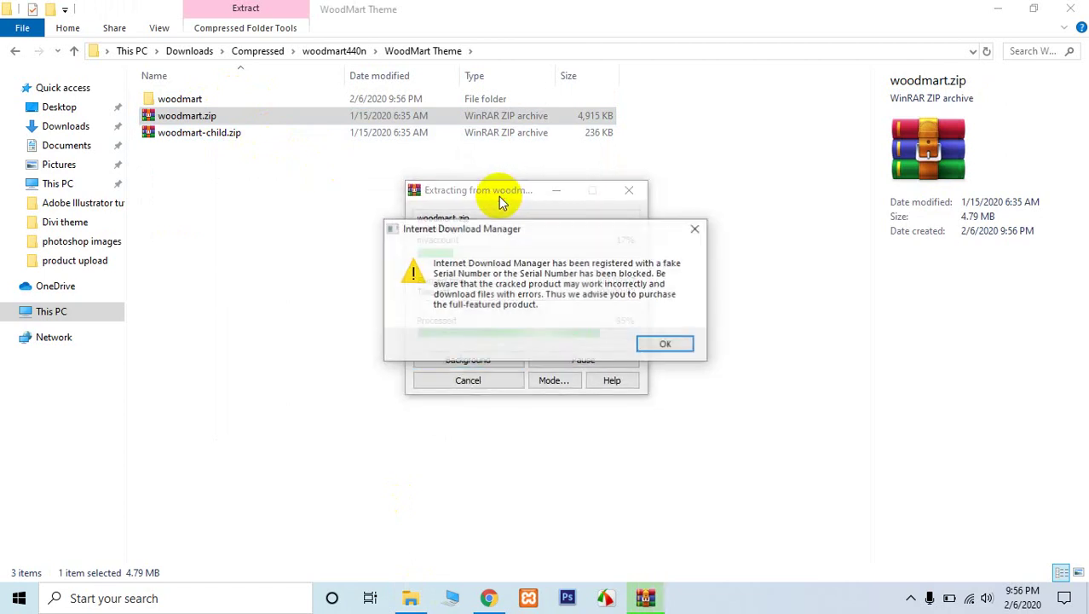
left_click(695, 235)
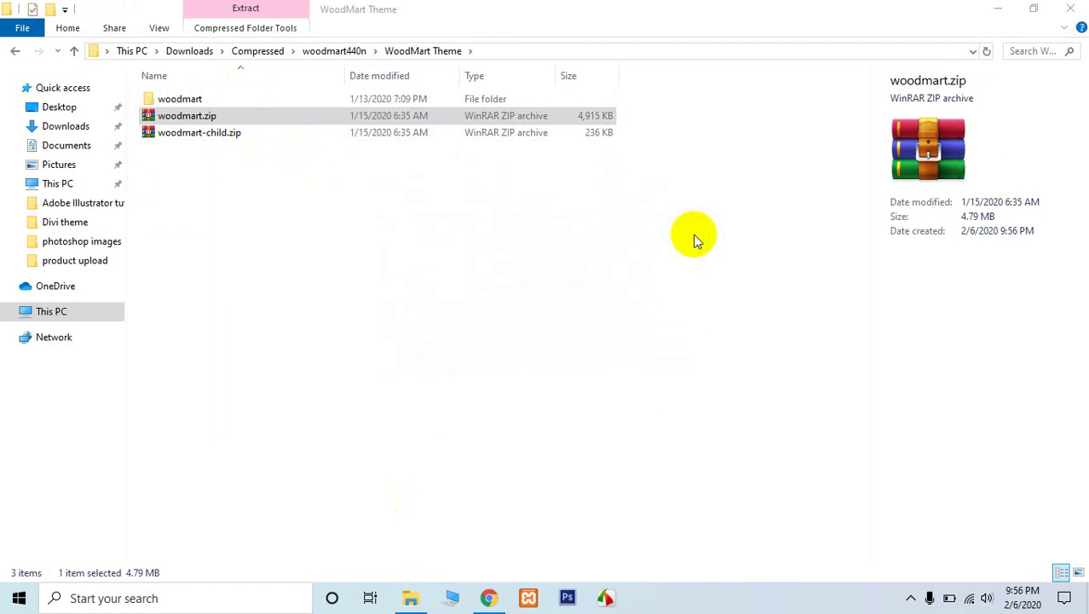
- Look through the theme files in the extracted woodmart folder, dismissing the Internet Download Manager registration dialog
double_click(193, 102)
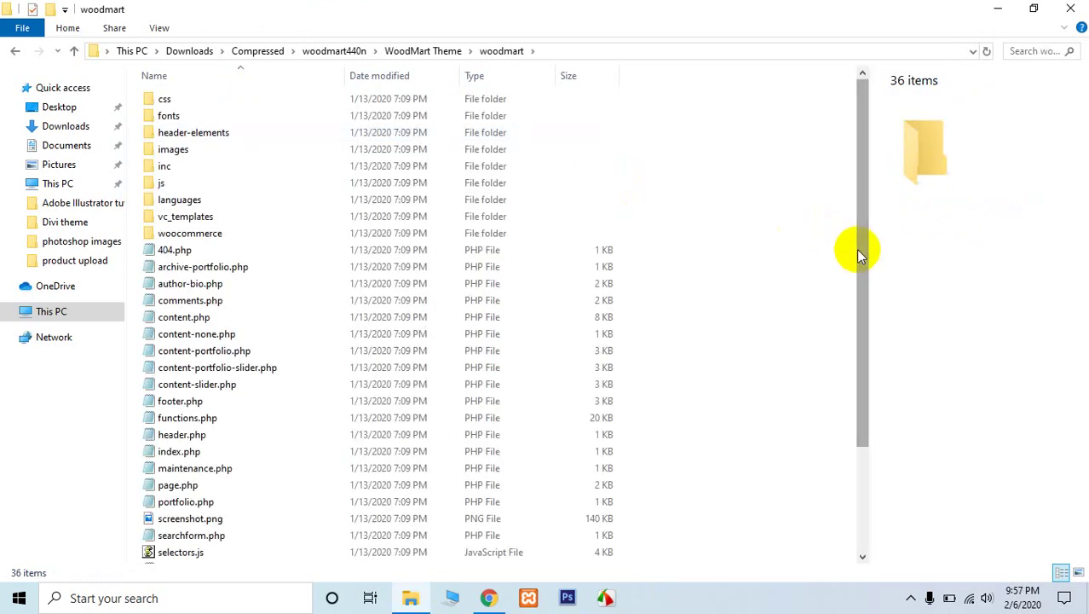
left_click_drag(863, 258, 851, 522)
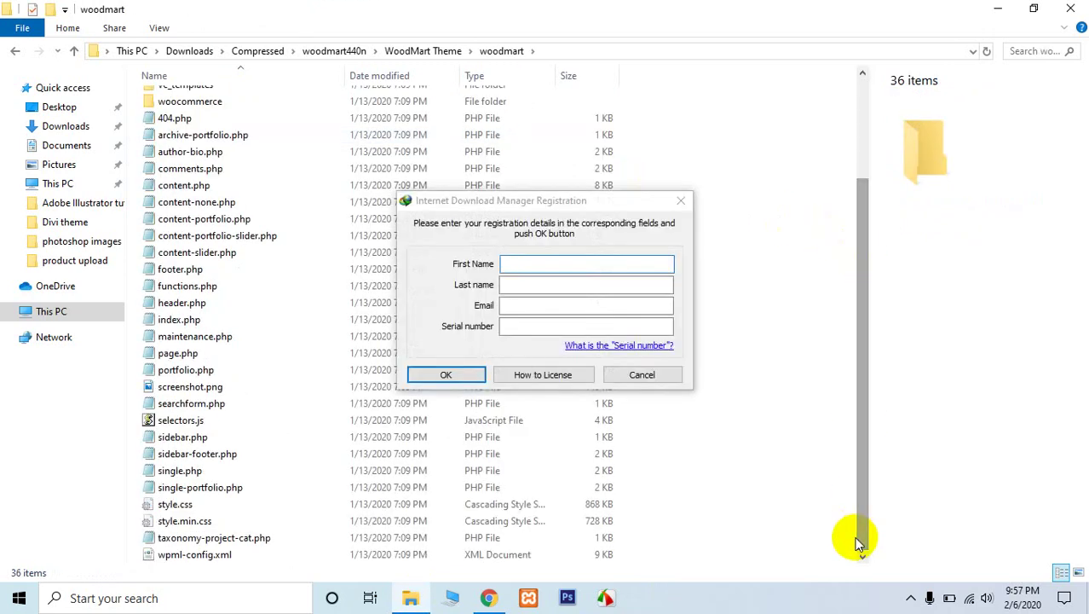
left_click(682, 200)
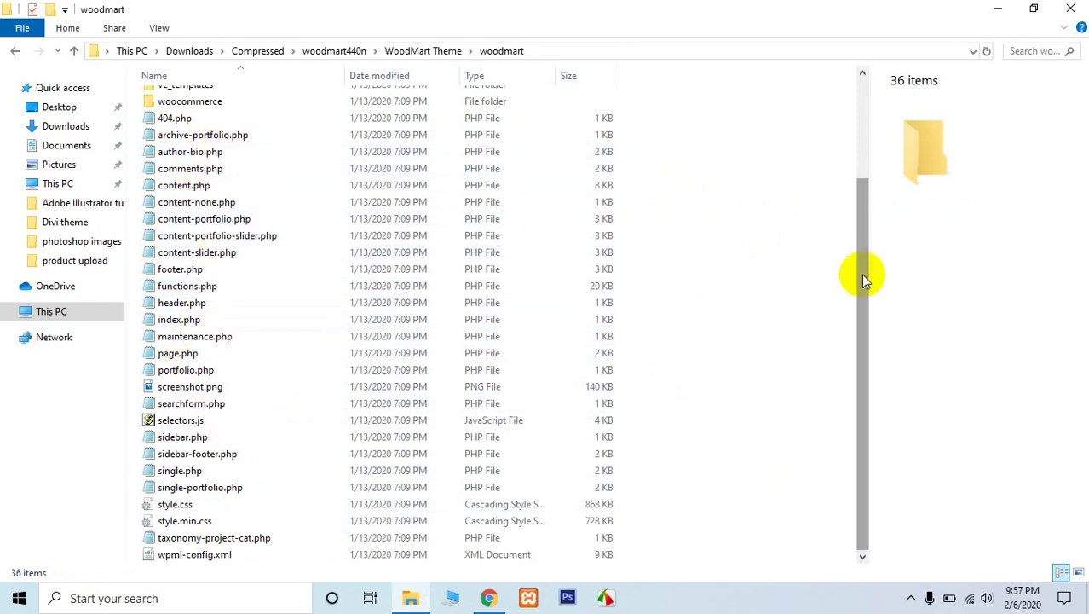
left_click_drag(862, 276, 811, 366)
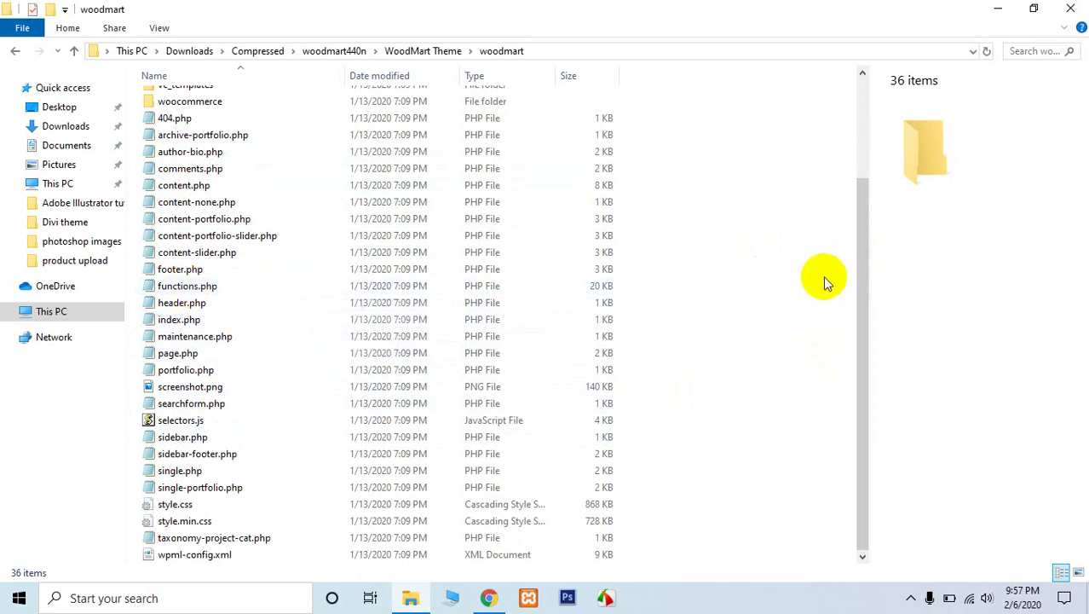
left_click_drag(863, 320, 881, 8)
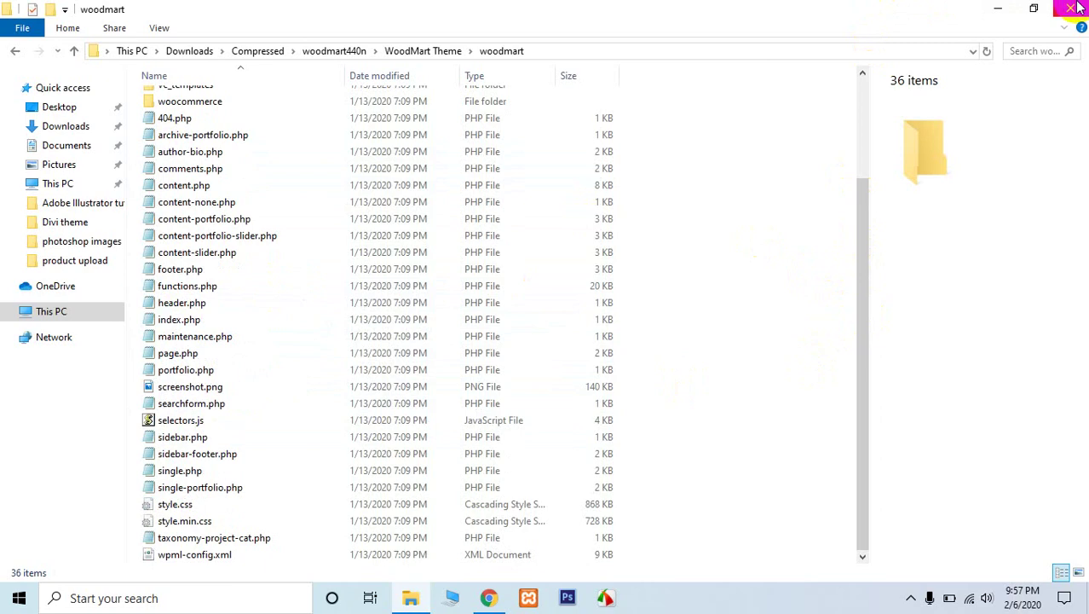
- Minimize the file window, switch to the WordPress dashboard in Chrome and open the theme upload form
left_click(999, 7)
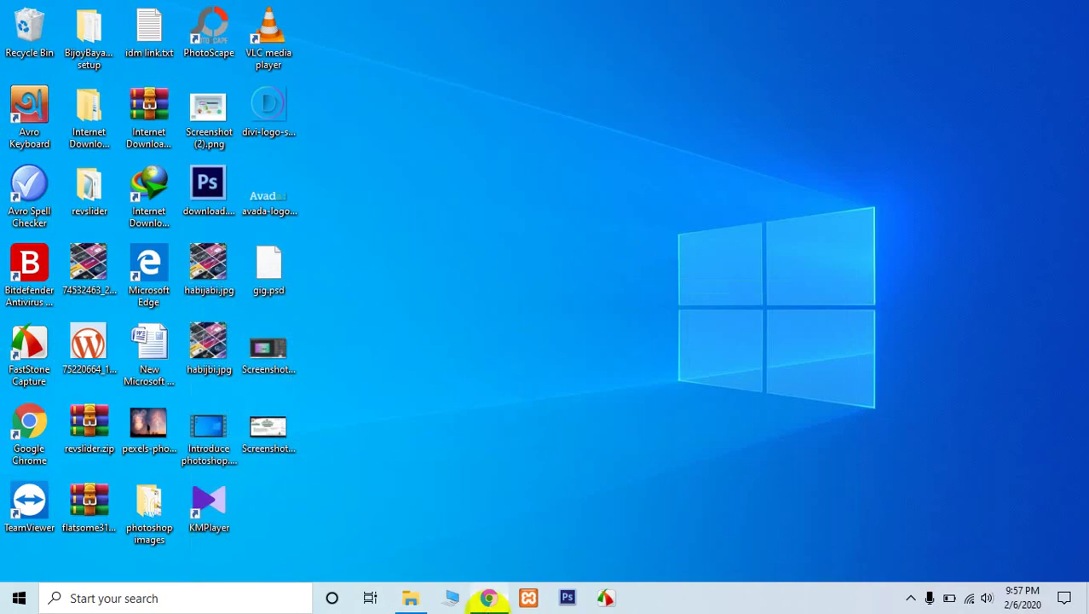
left_click(489, 599)
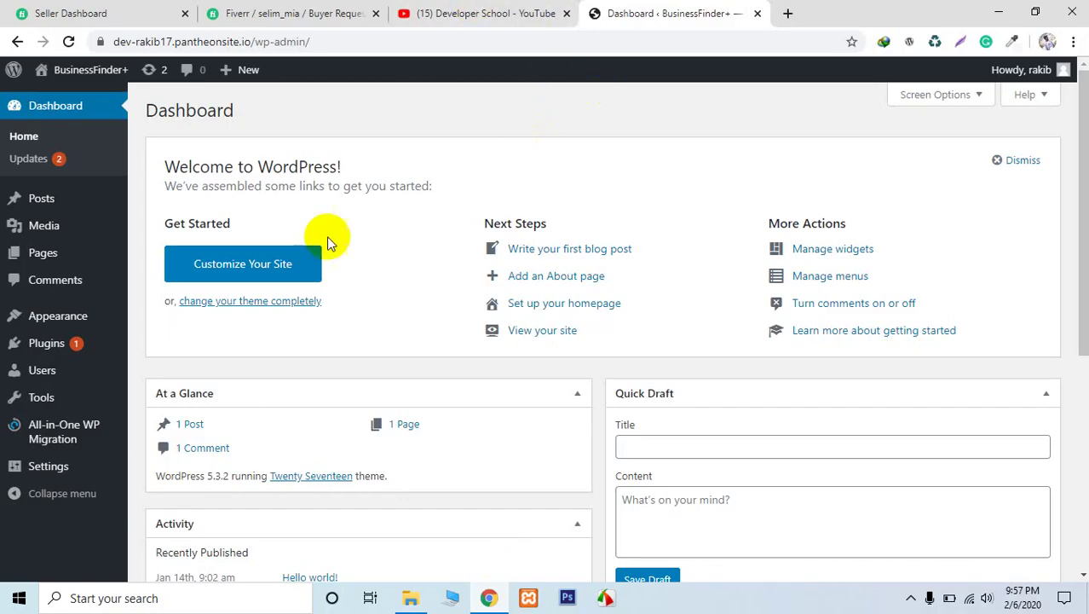
mouse_move(73, 319)
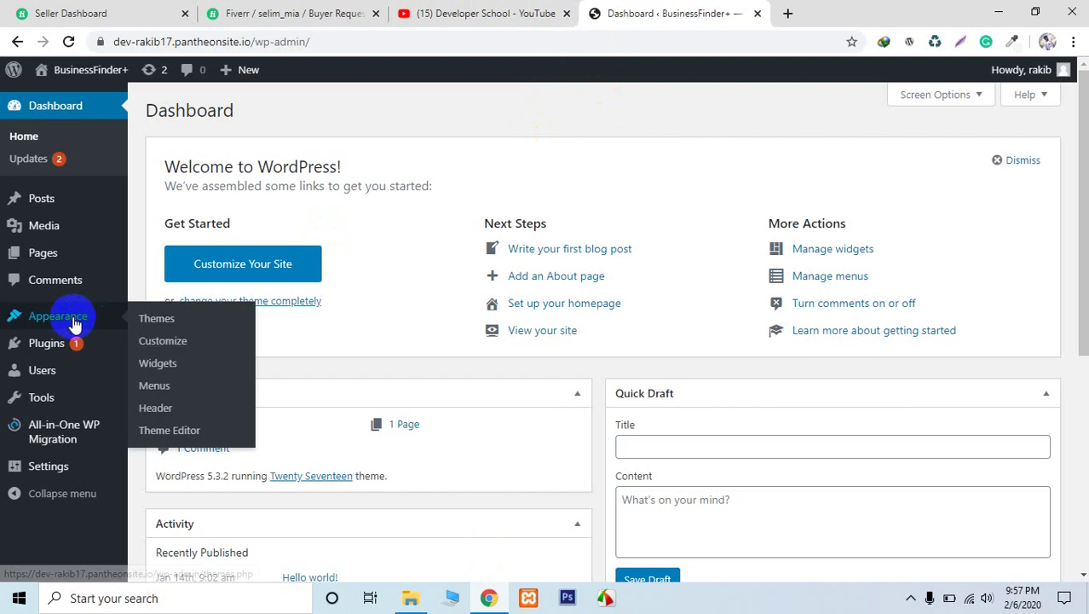
left_click(157, 322)
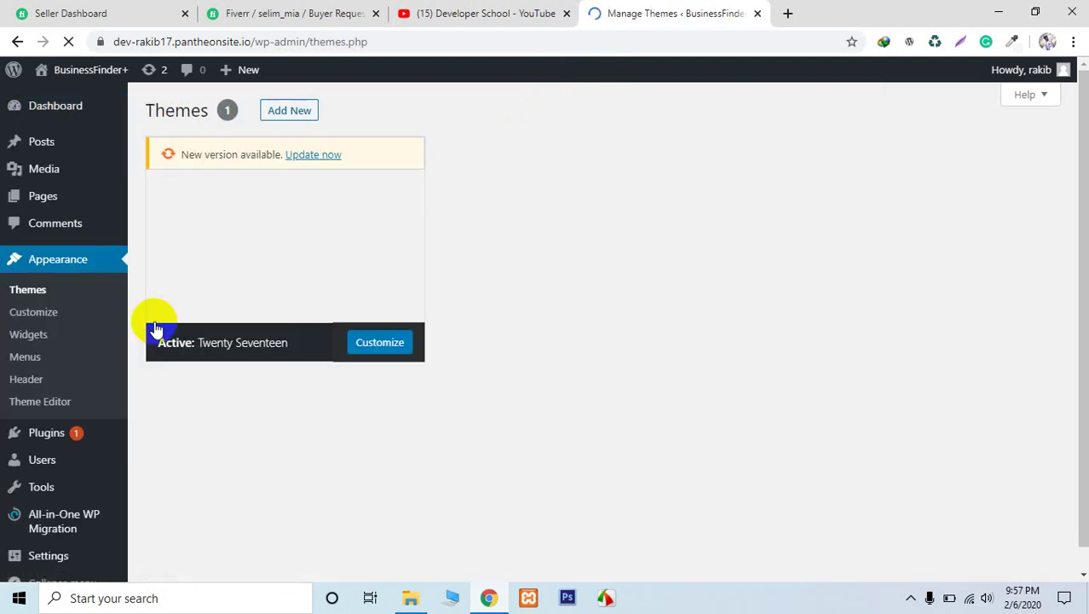
left_click(292, 113)
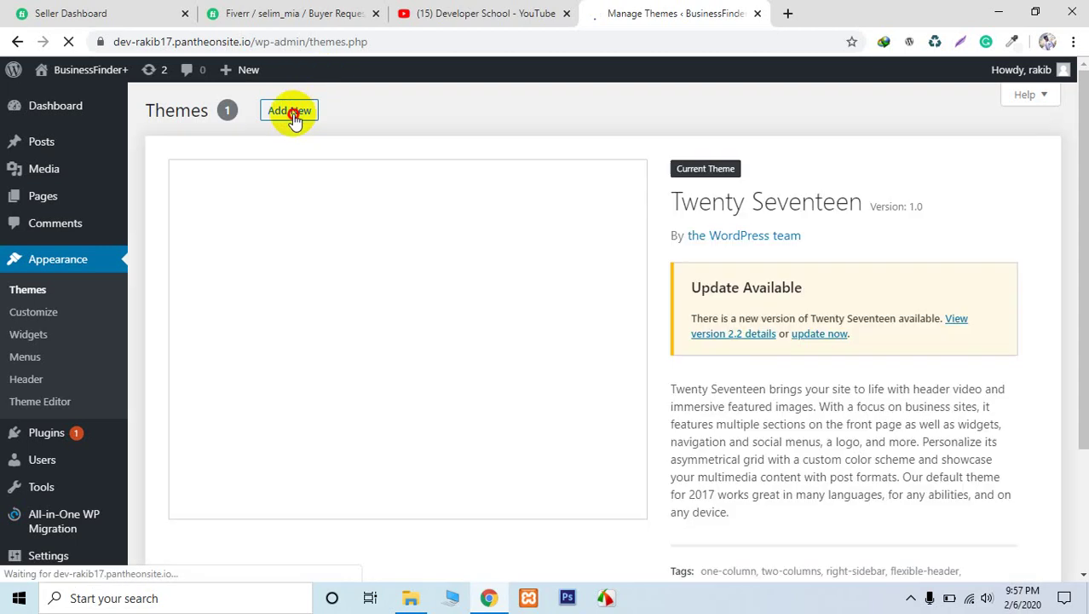
scroll(293, 120, "down", 2)
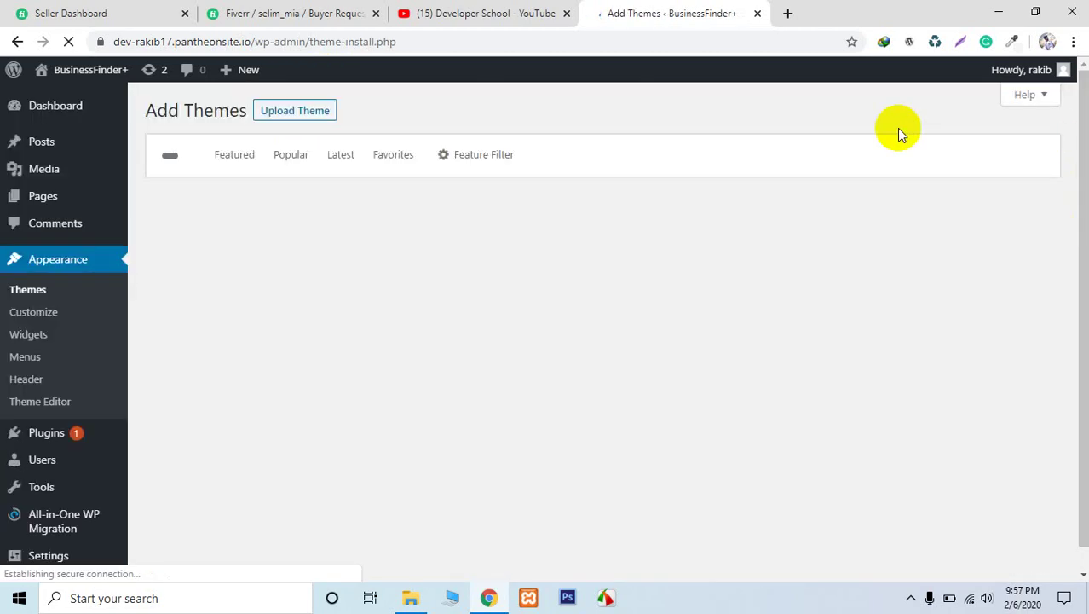
left_click(291, 115)
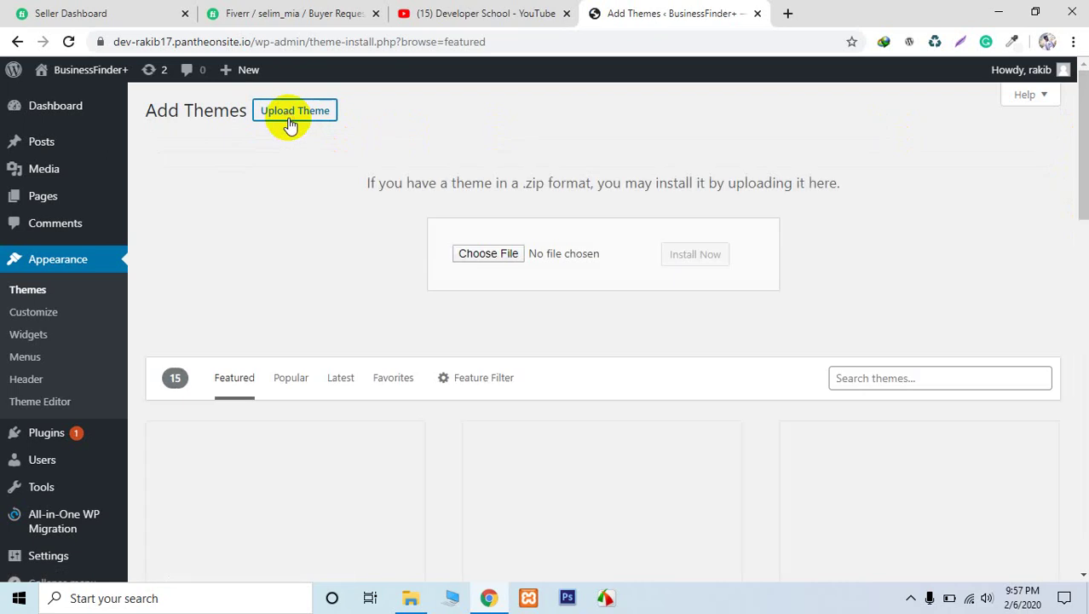
- Upload and install woodmart.zip from the WoodMart Theme folder inside Downloads, Compressed, woodmart440n
left_click(478, 254)
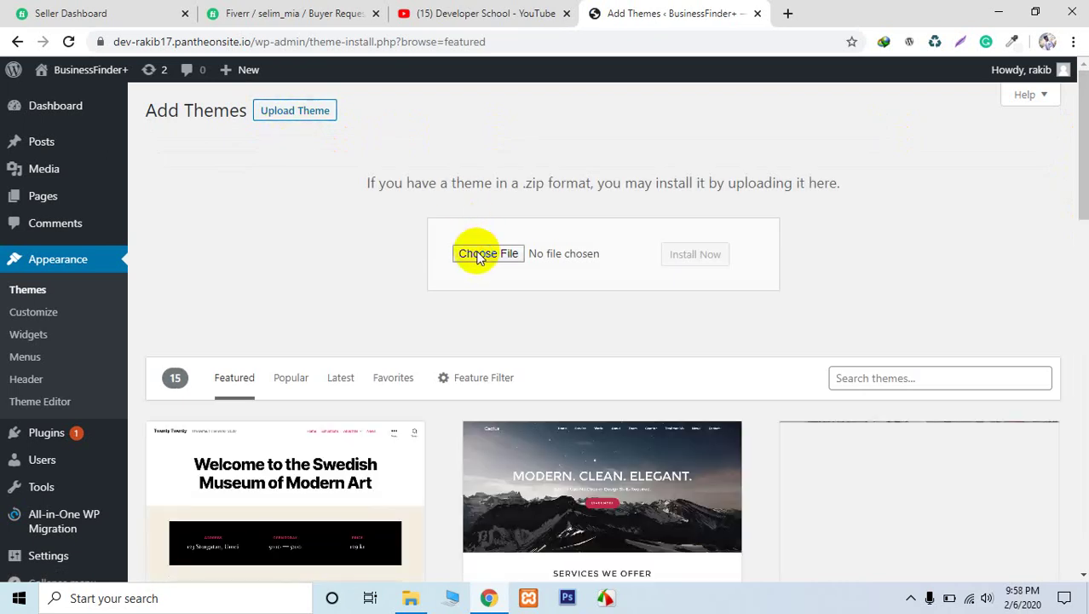
left_click(479, 254)
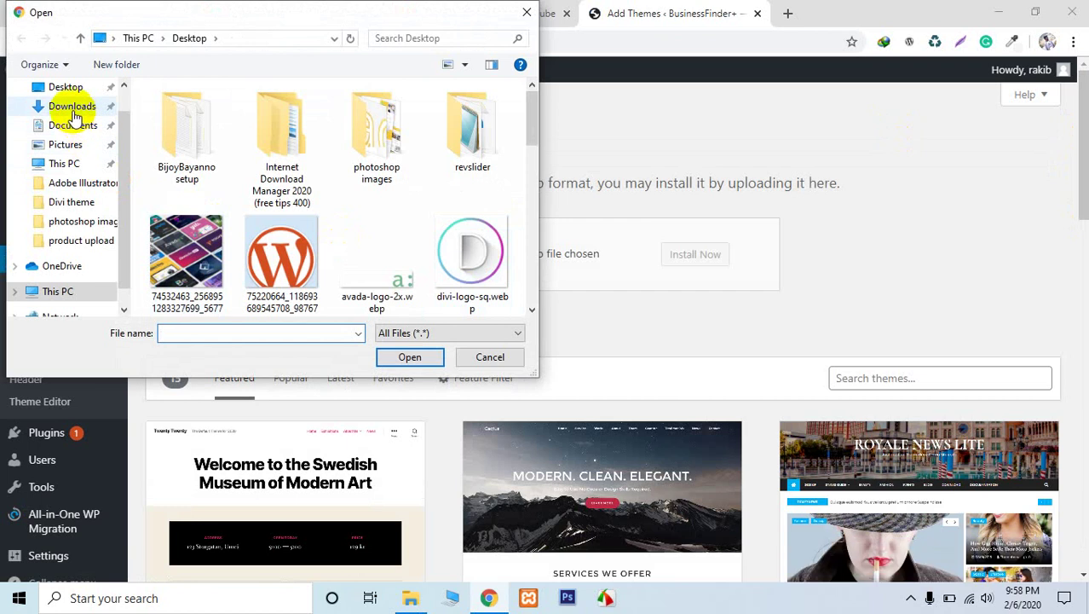
left_click(73, 106)
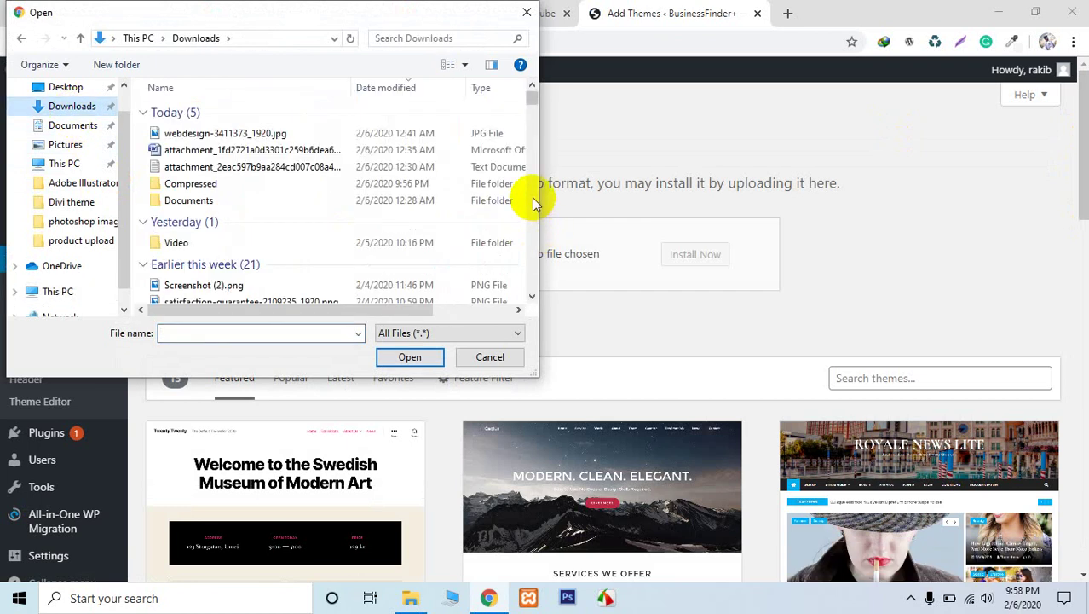
double_click(263, 183)
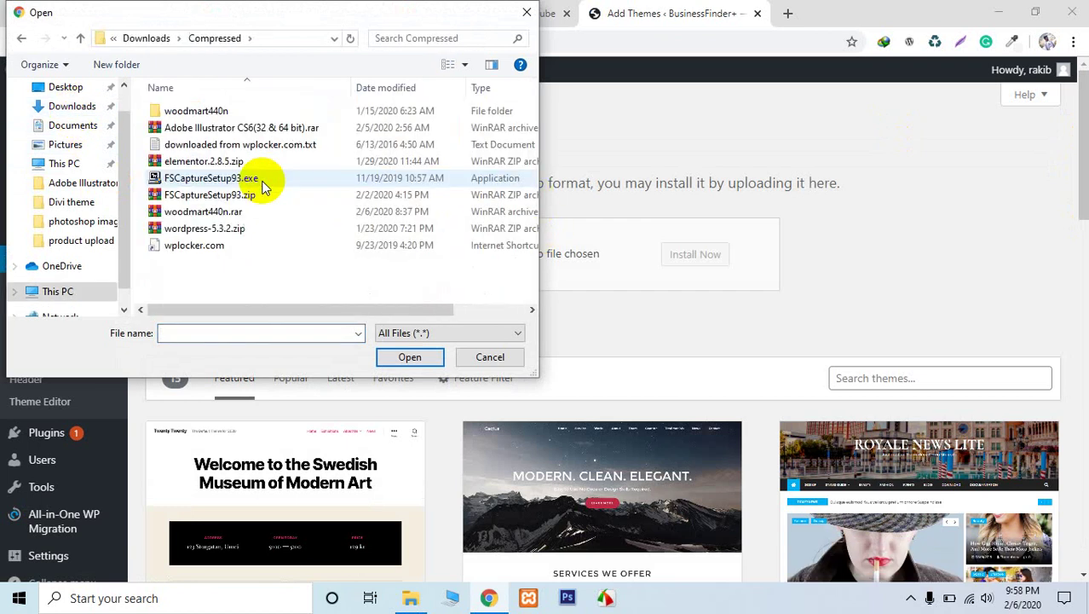
double_click(327, 111)
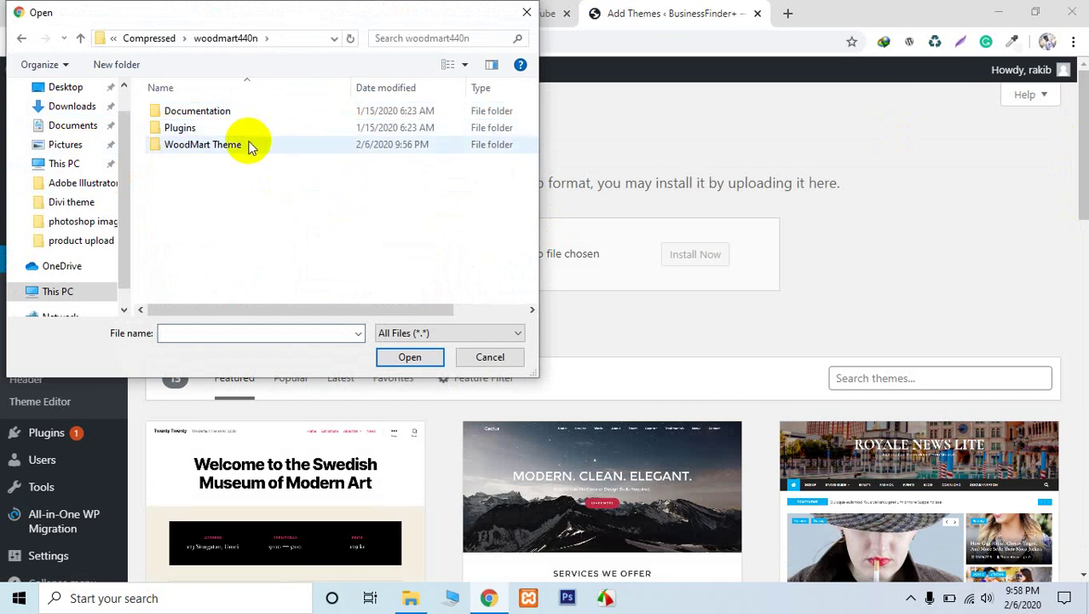
double_click(246, 144)
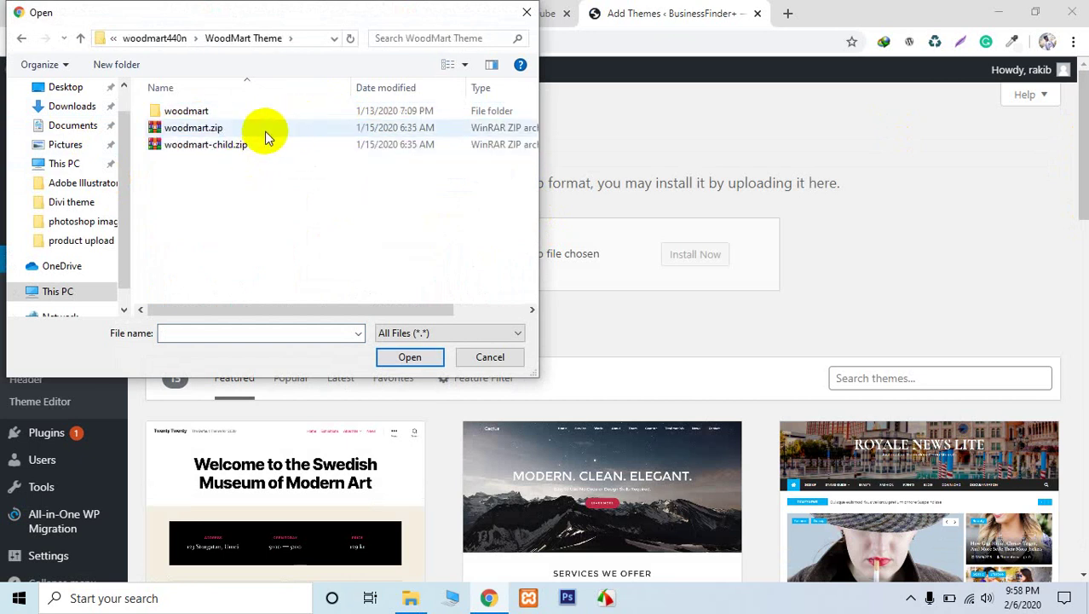
left_click(264, 132)
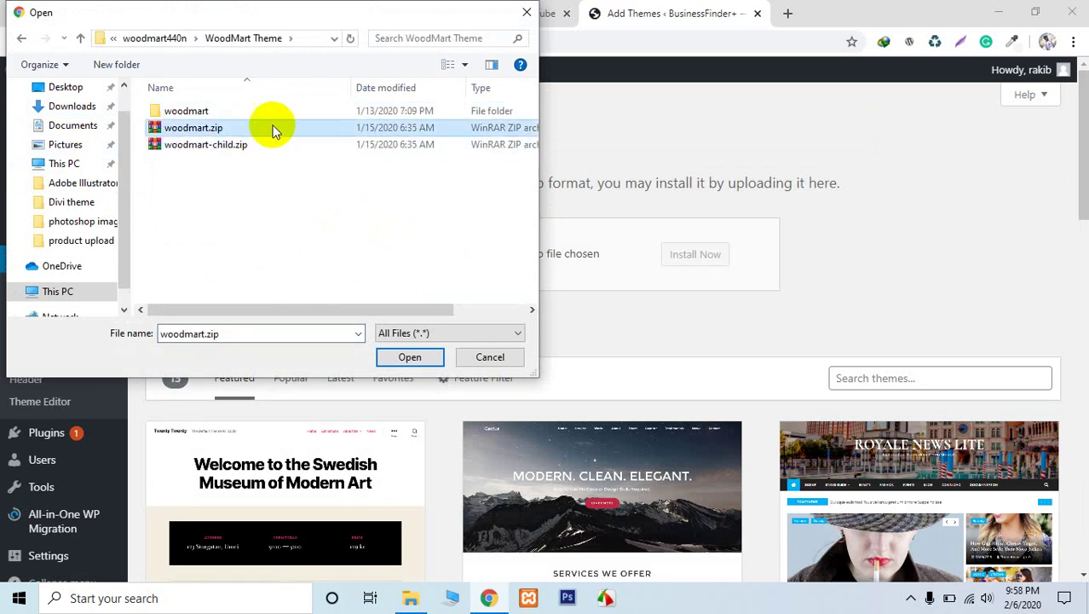
left_click(406, 357)
left_click(716, 259)
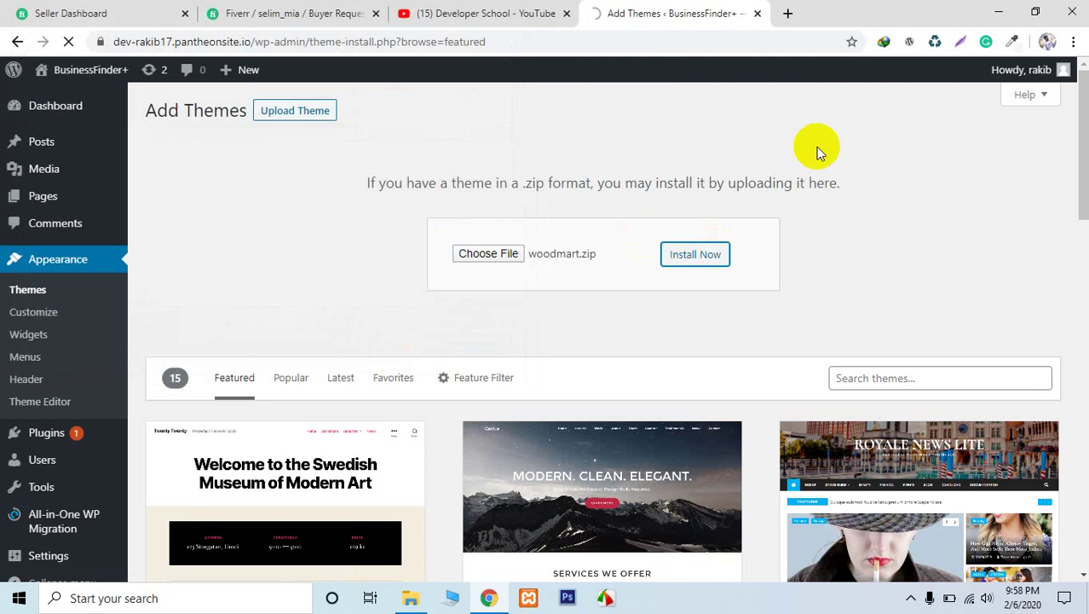
left_click(910, 599)
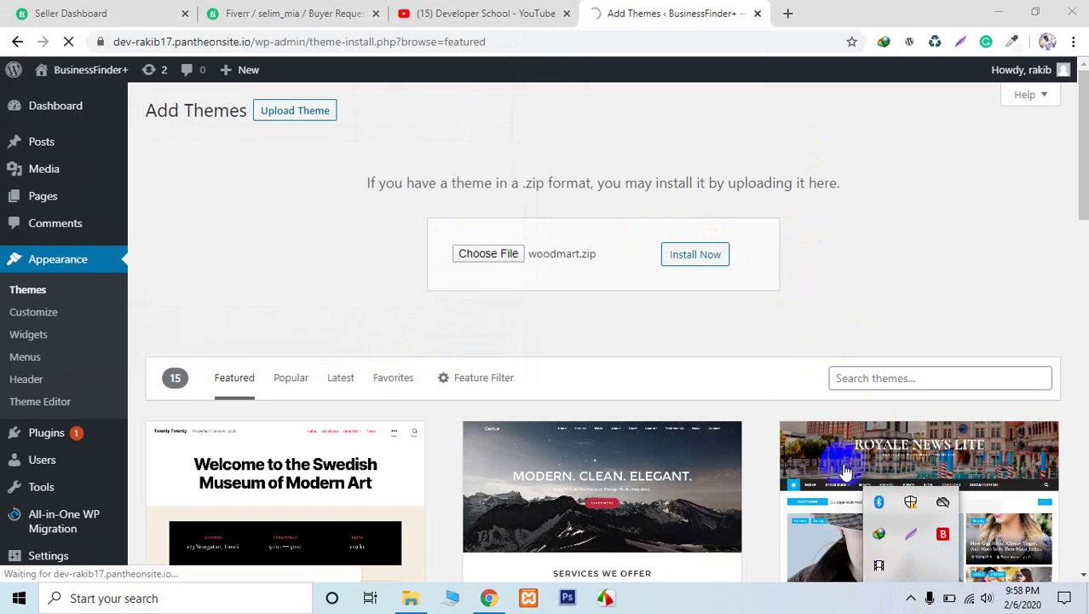
left_click(859, 183)
- Search Google in a new tab for "how to increase maximum file upload size and time"
left_click(793, 11)
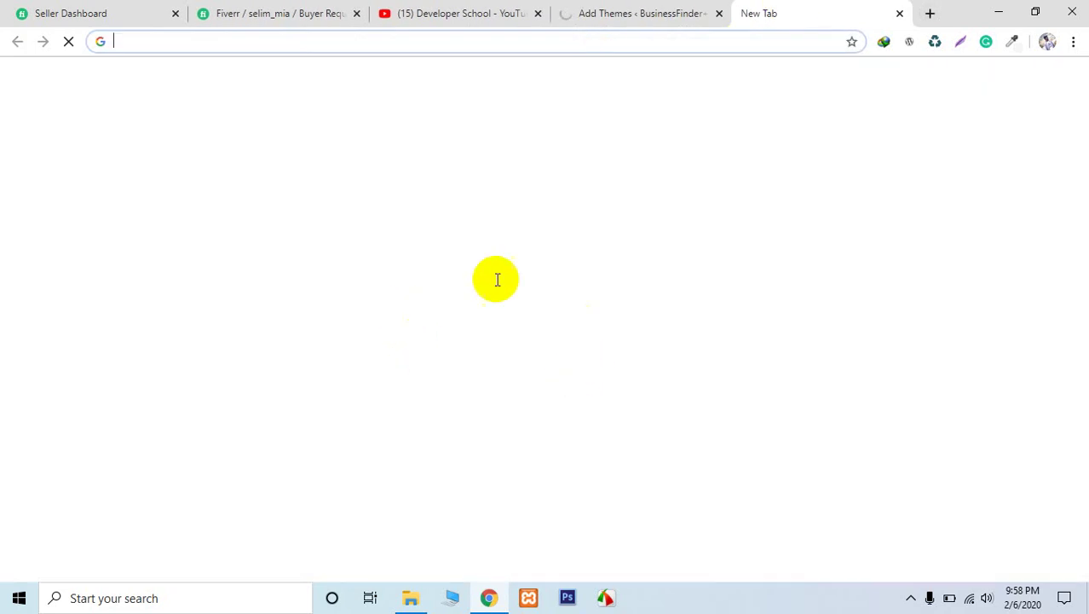
left_click(444, 300)
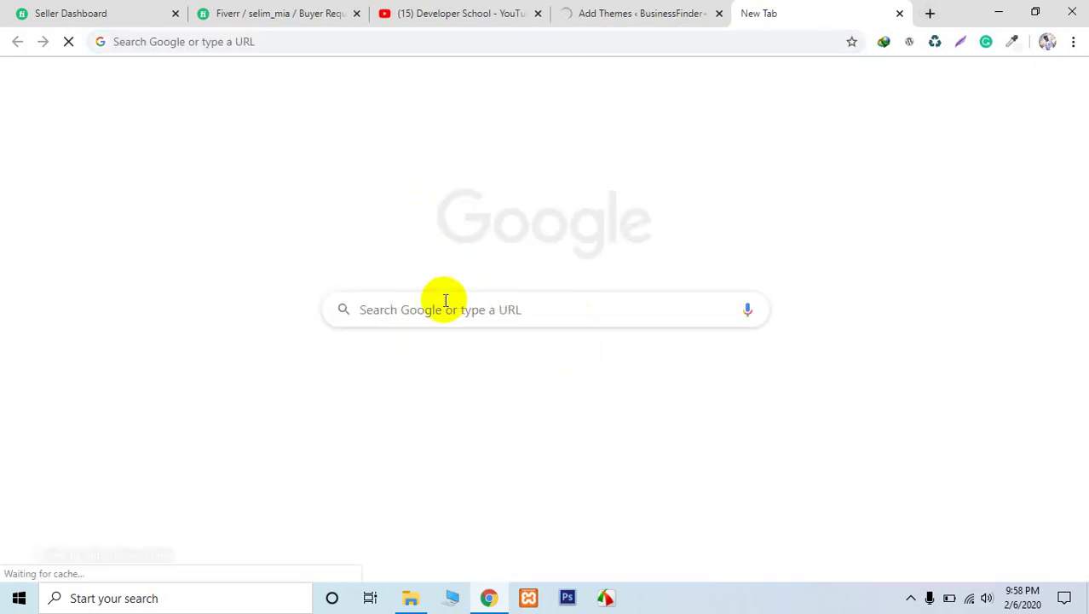
type("wo")
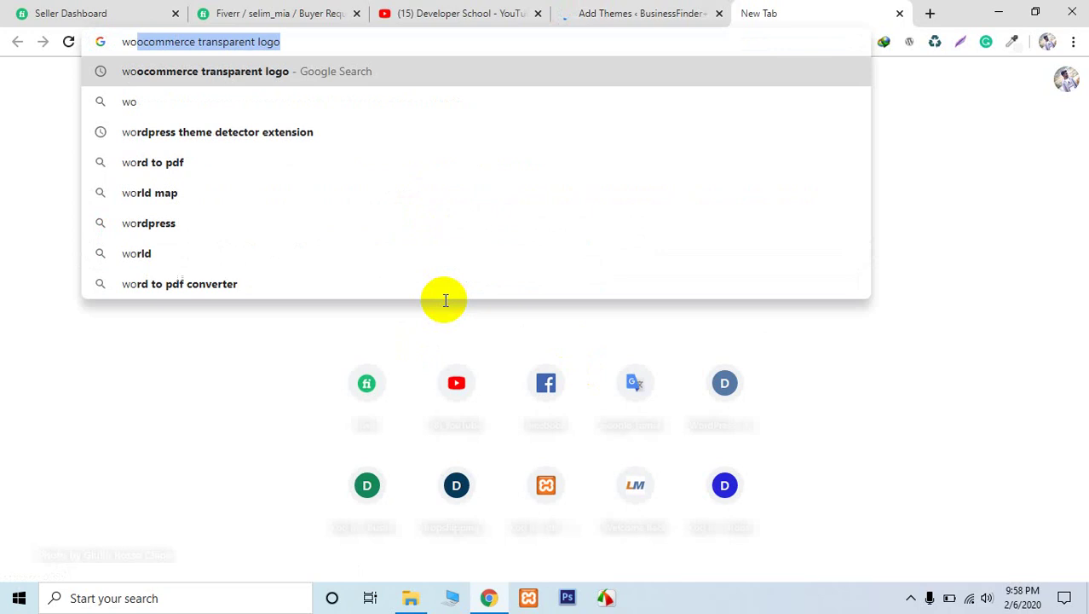
key("BackSpace")
key("BackSpace")
key("BackSpace")
type("h")
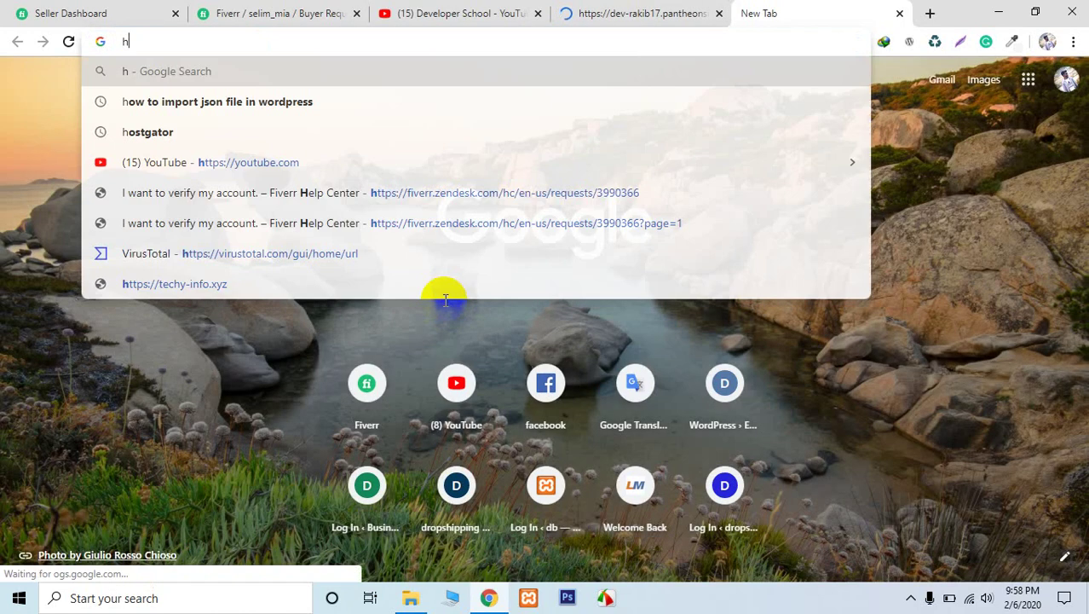
type("ow to incr")
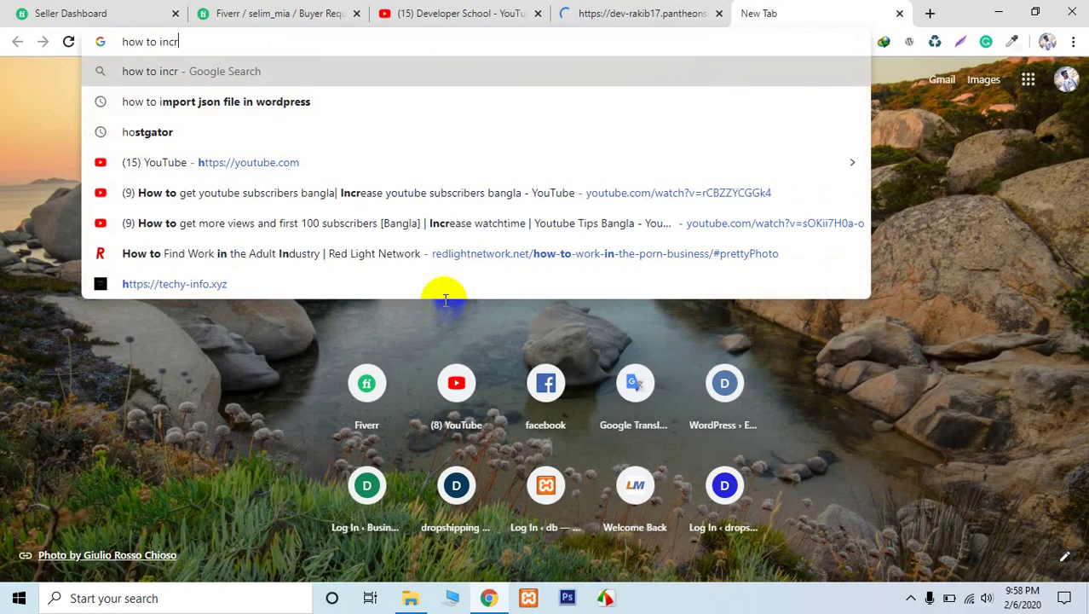
type("ea")
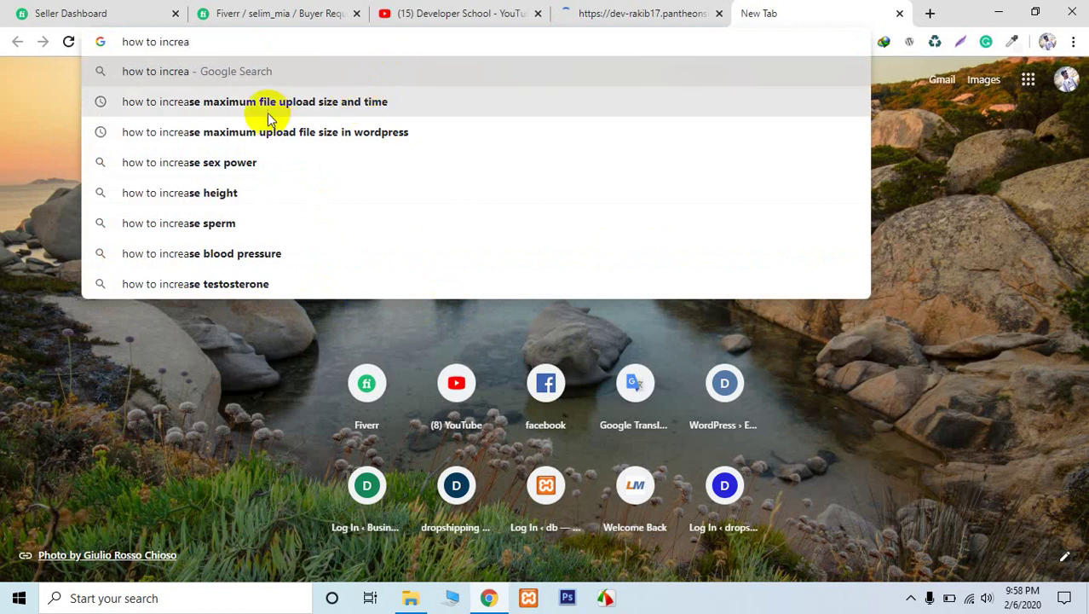
left_click(372, 99)
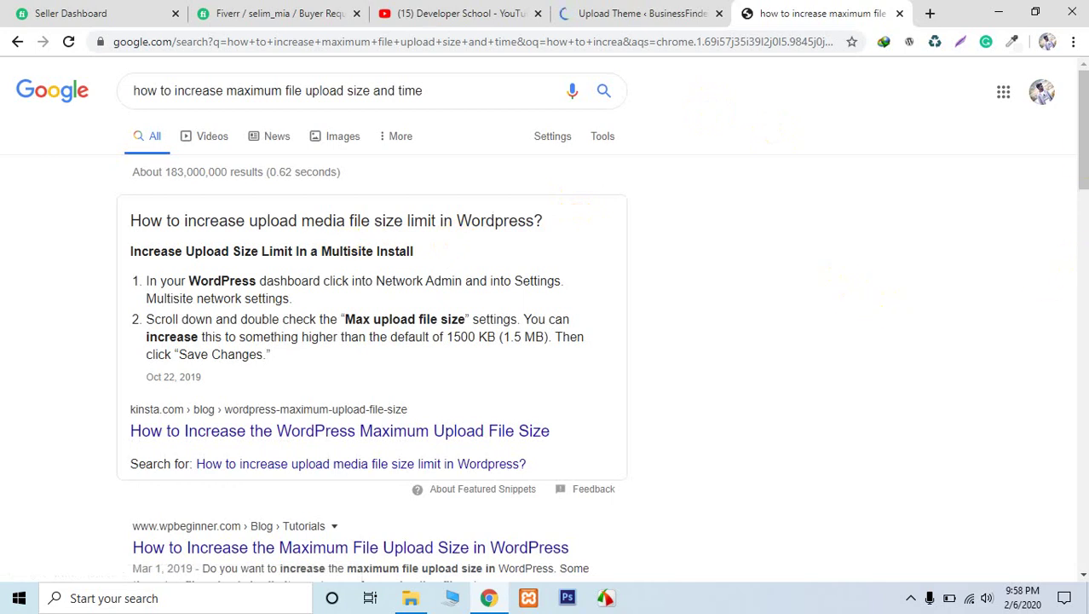
- Open the WPBeginner result "How to Increase the Maximum File Upload Size in WordPress" in a new tab and switch to it
left_click_drag(1076, 159, 1036, 249)
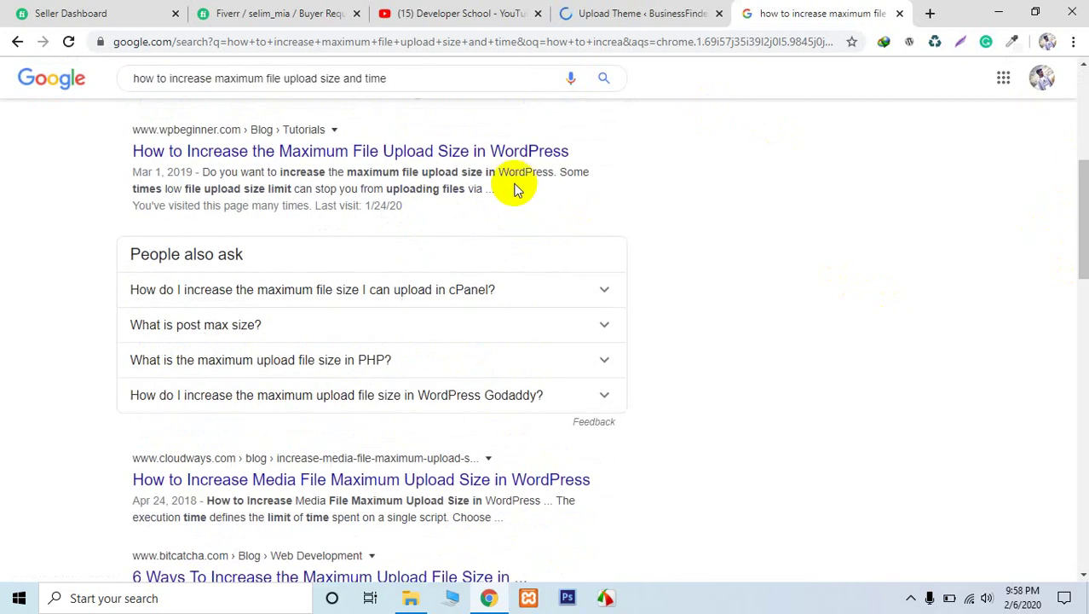
right_click(243, 156)
left_click(305, 166)
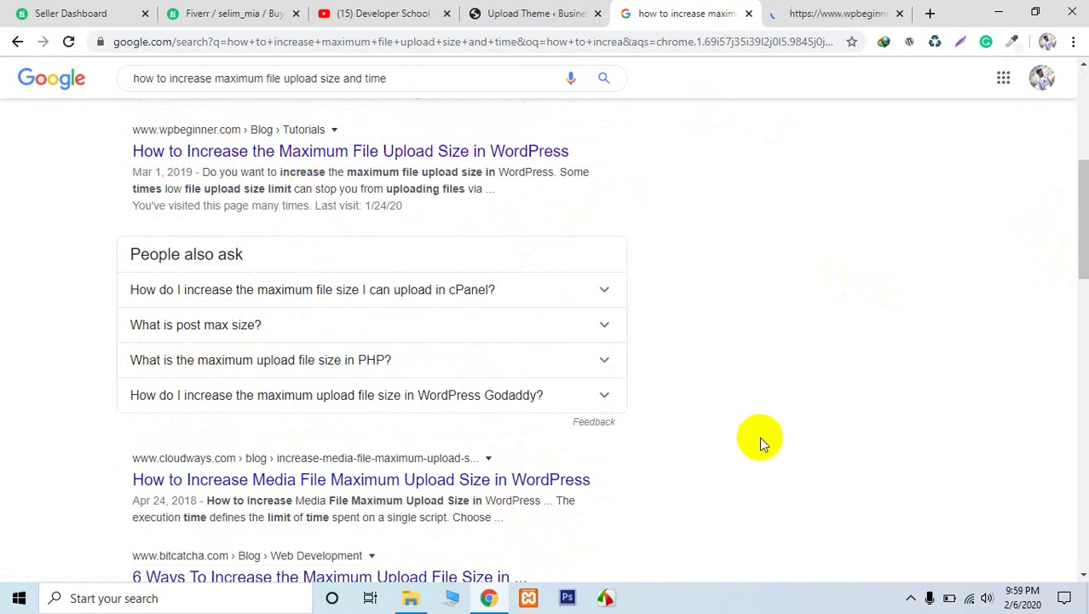
left_click_drag(1079, 254, 1076, 85)
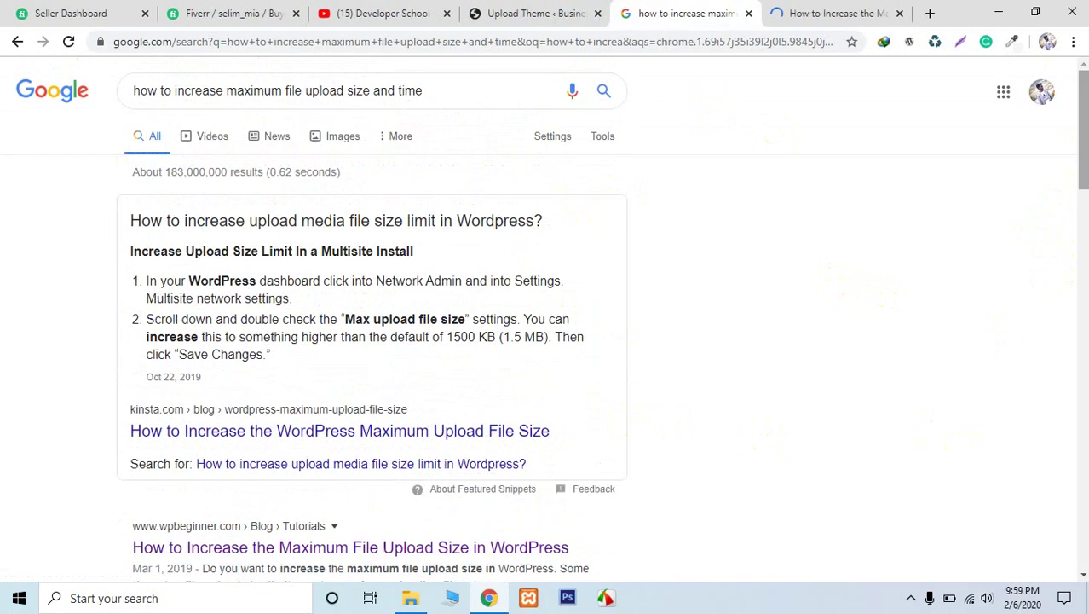
left_click(841, 7)
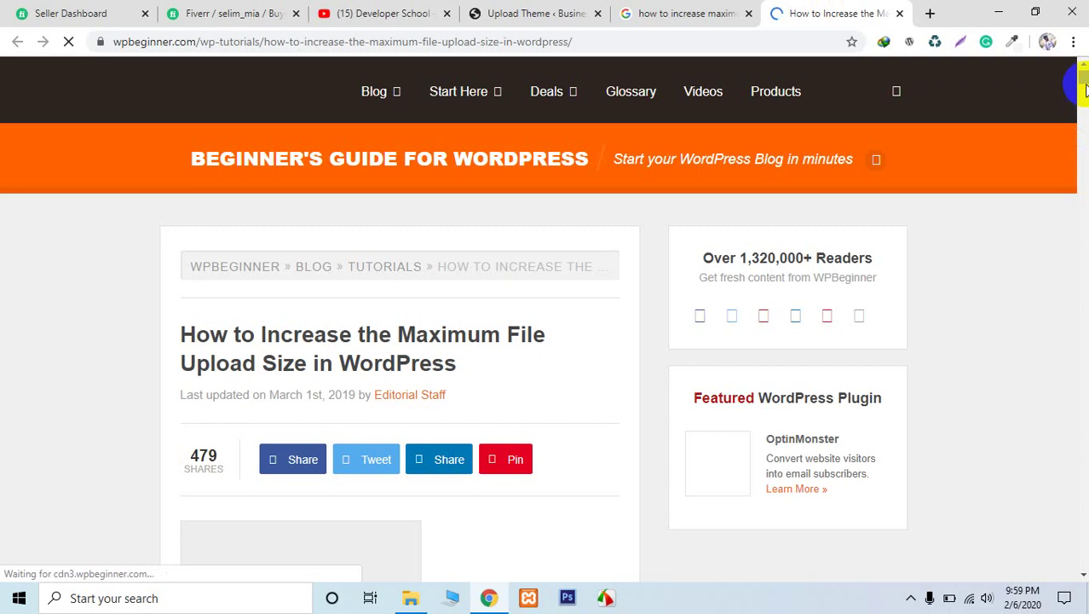
- Review the article's functions.php, PHP.INI and htaccess methods, then close it and return to the theme installation page
left_click_drag(1084, 79, 1076, 110)
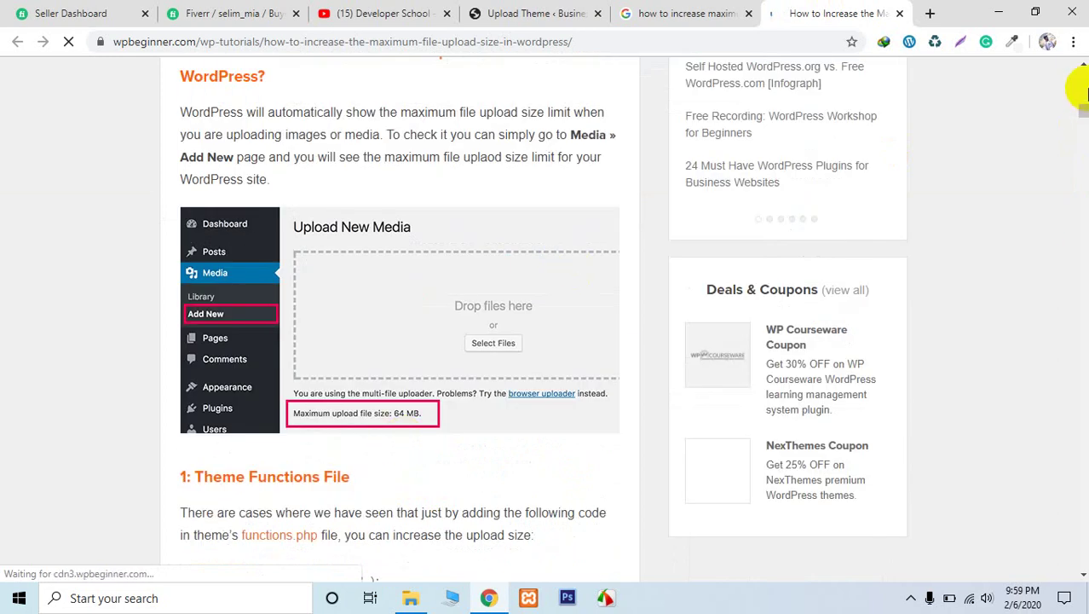
scroll(1083, 115, "down", 1)
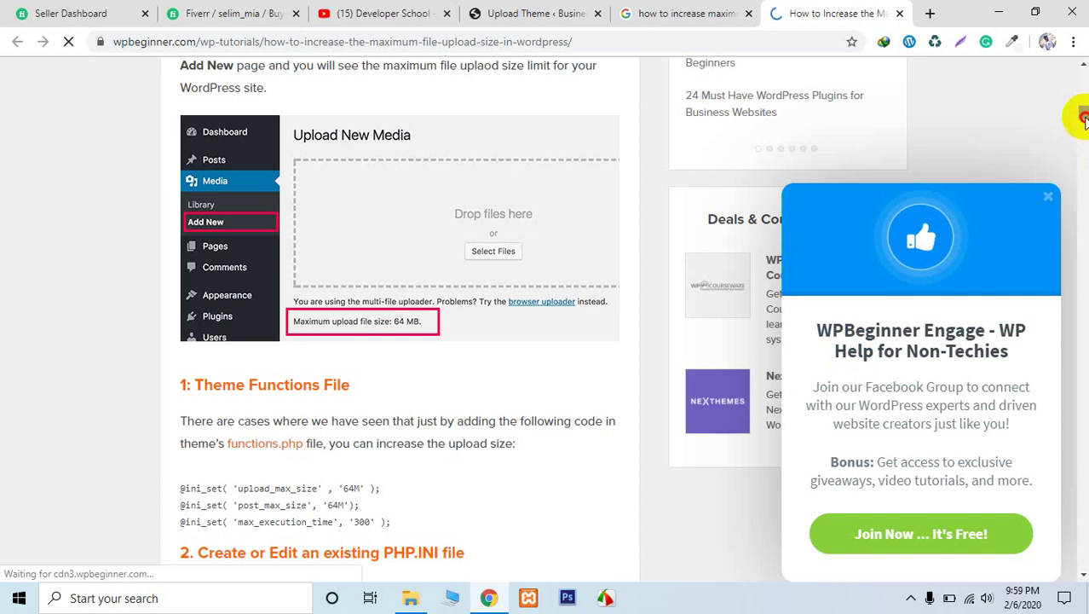
scroll(1079, 118, "down", 4)
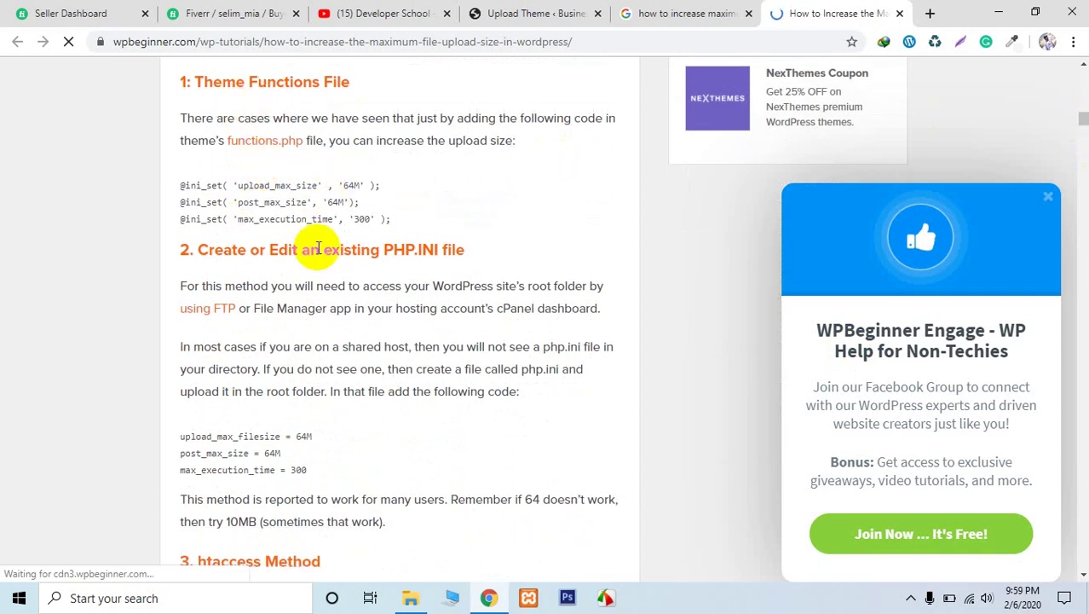
left_click_drag(1083, 118, 1083, 122)
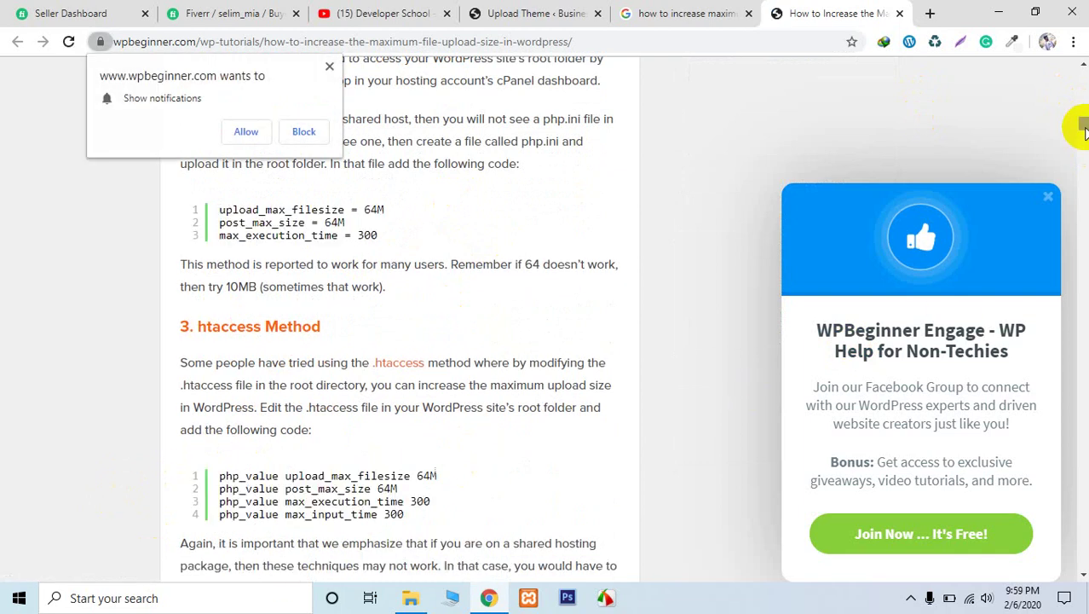
left_click_drag(1083, 128, 1082, 75)
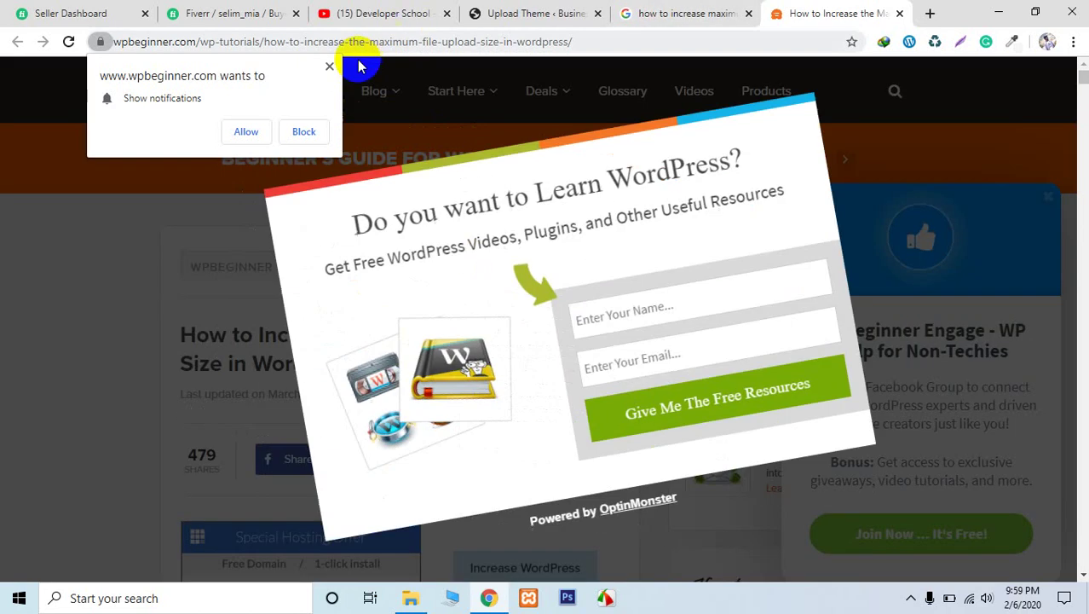
left_click(329, 66)
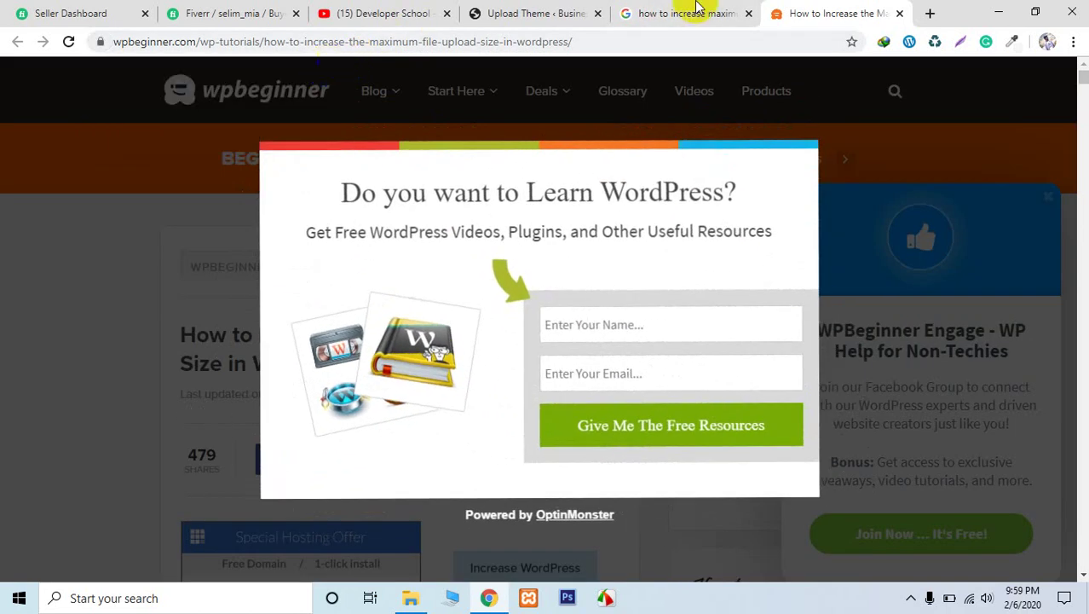
left_click(901, 15)
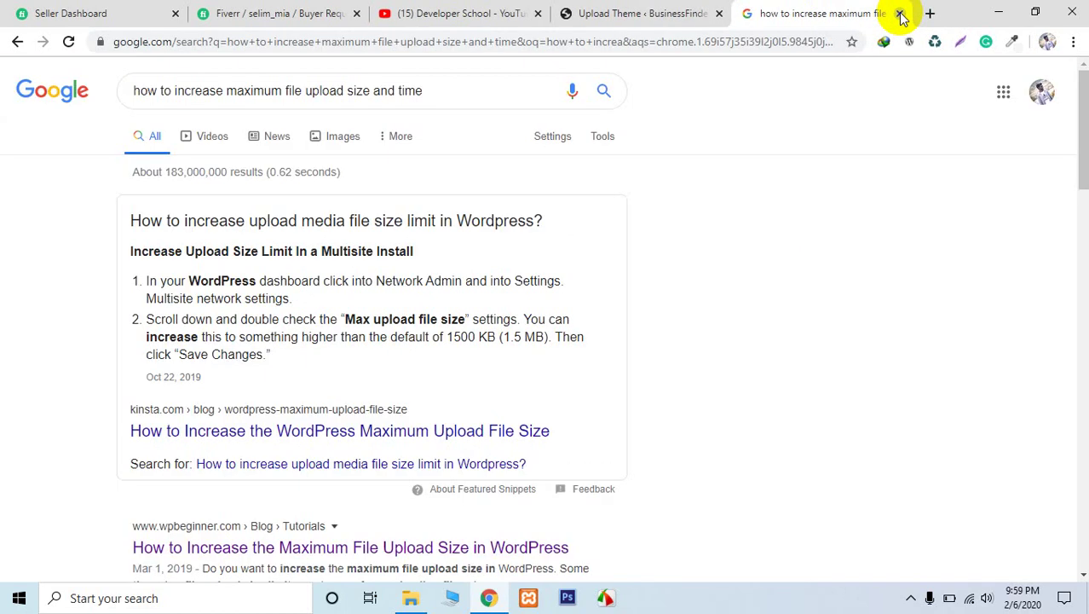
left_click(614, 9)
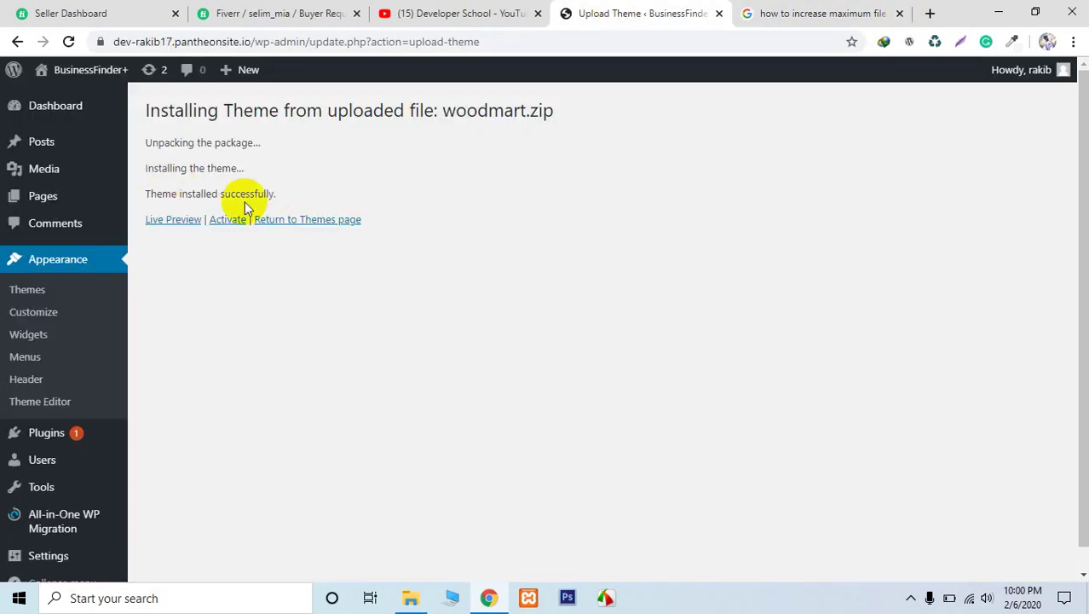
- Activate the installed Woodmart theme and open the list of plugins it requires
left_click(226, 221)
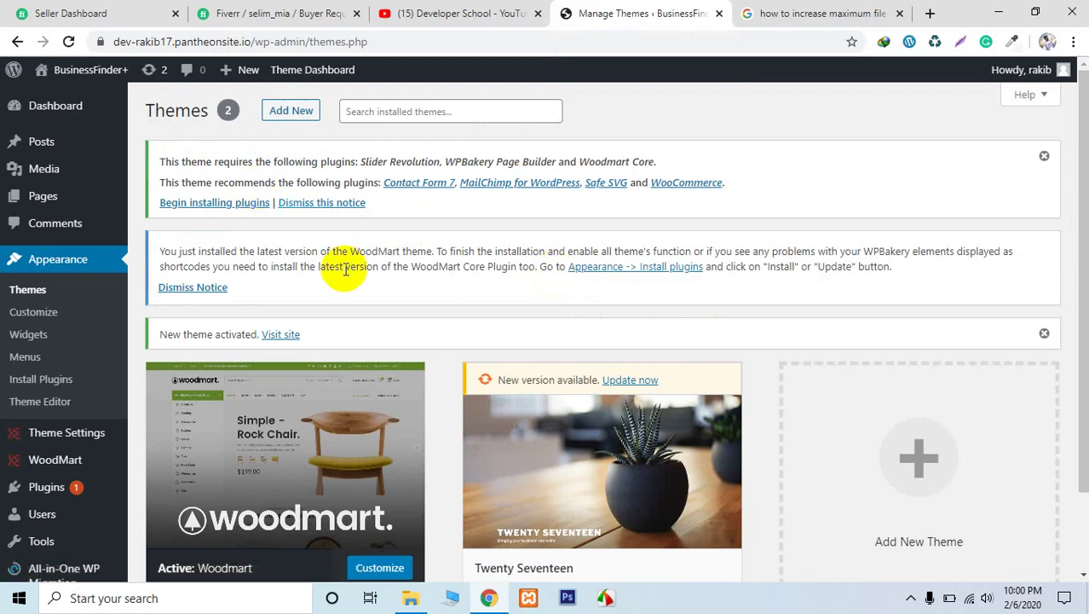
left_click(205, 206)
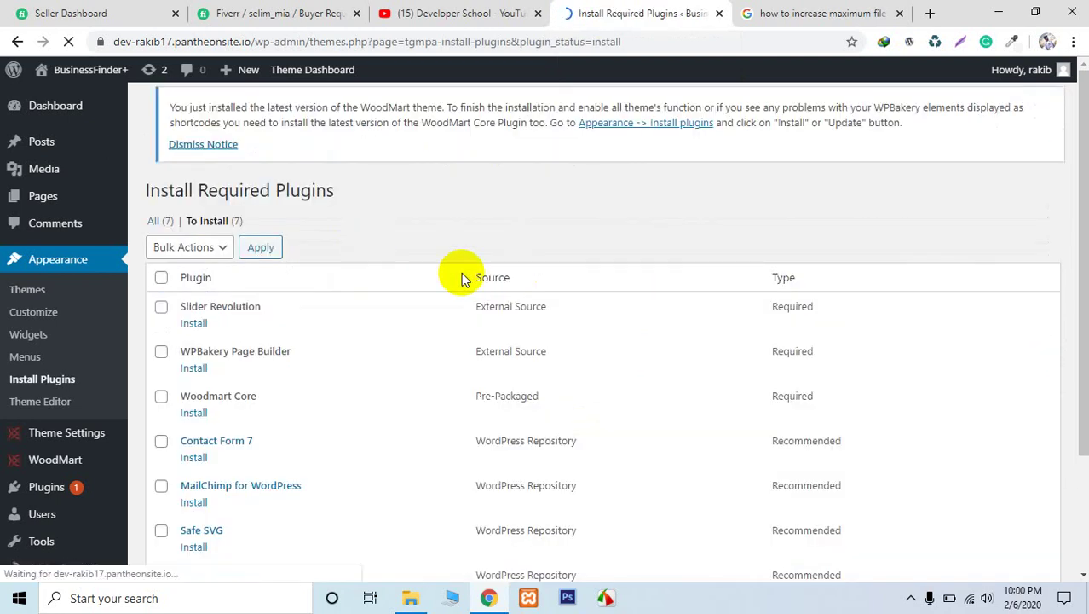
left_click_drag(1082, 195, 1083, 298)
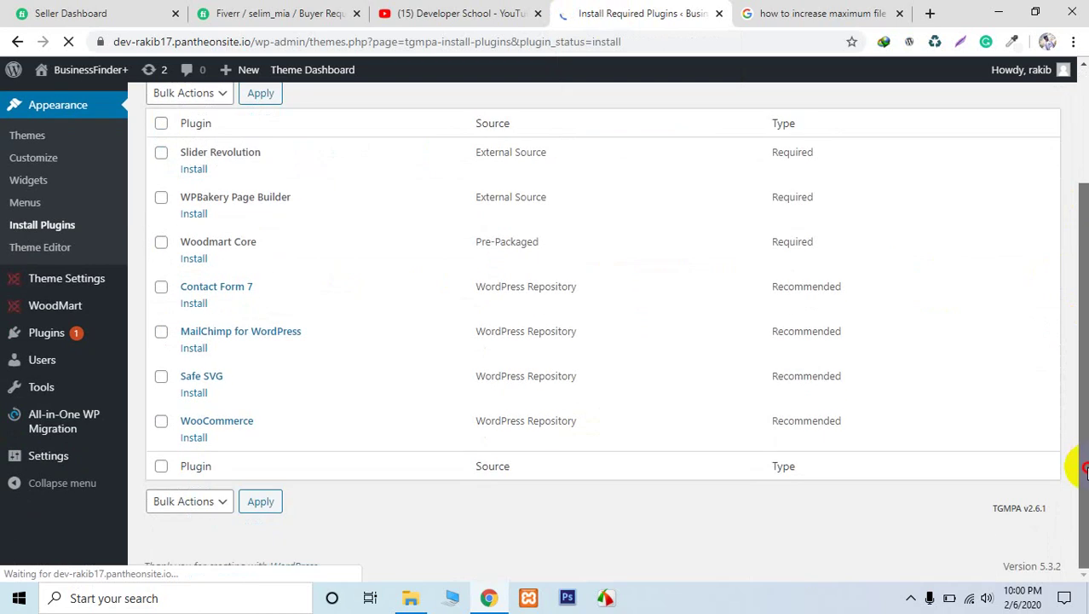
left_click_drag(1082, 468, 1063, 194)
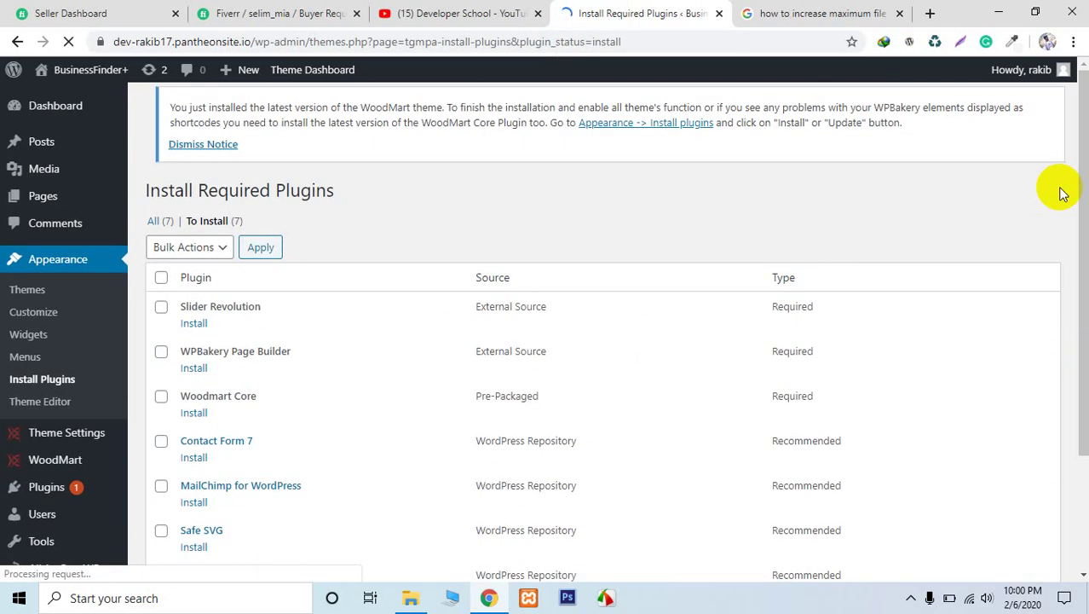
- Select all the required and recommended plugins in the list and bulk-install them
left_click(160, 290)
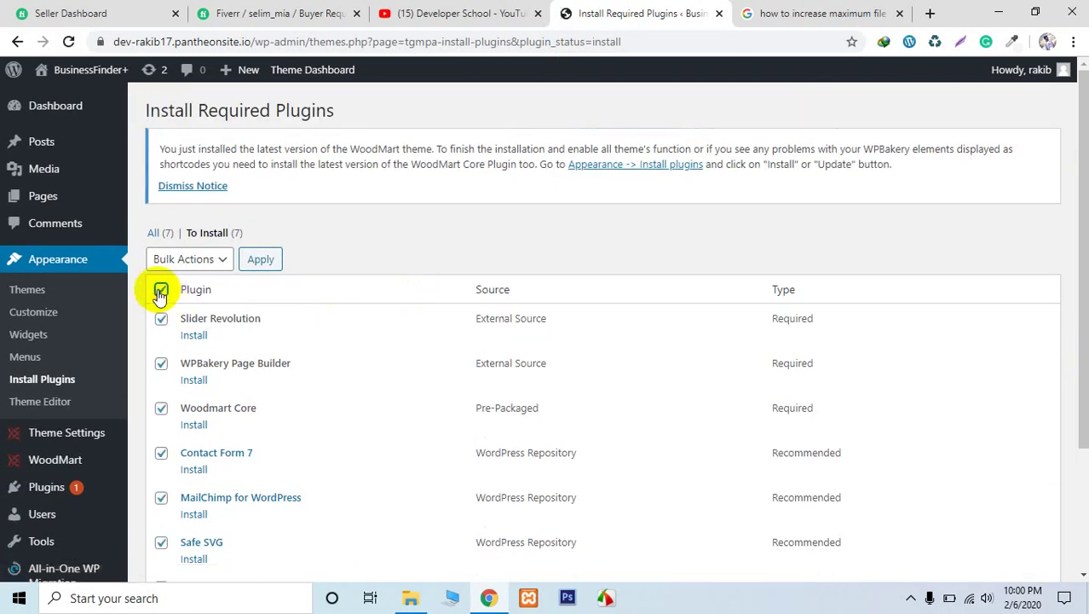
left_click(205, 262)
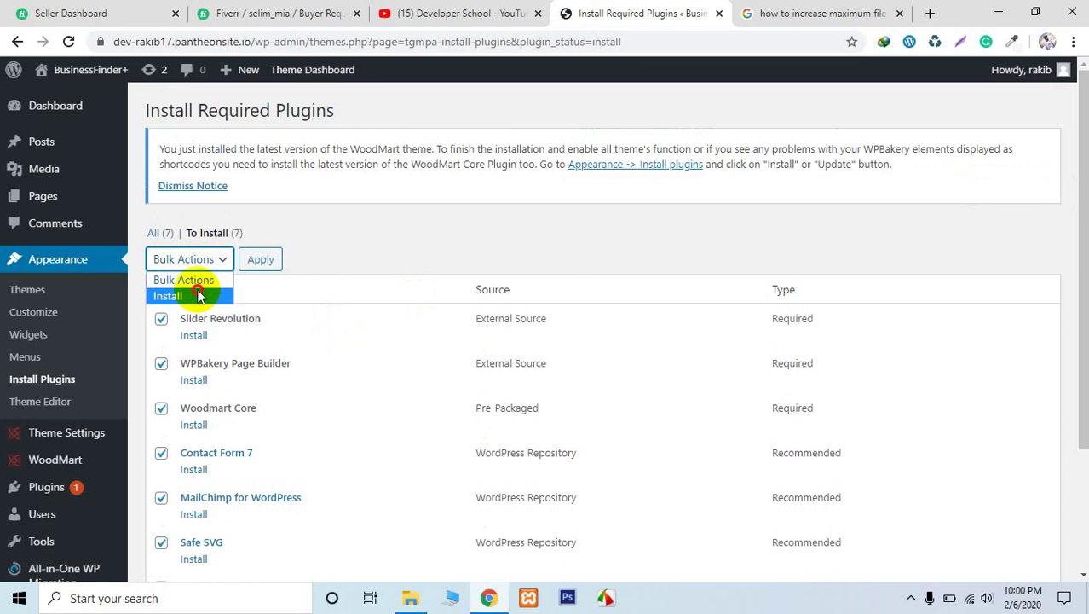
left_click(199, 295)
left_click(261, 262)
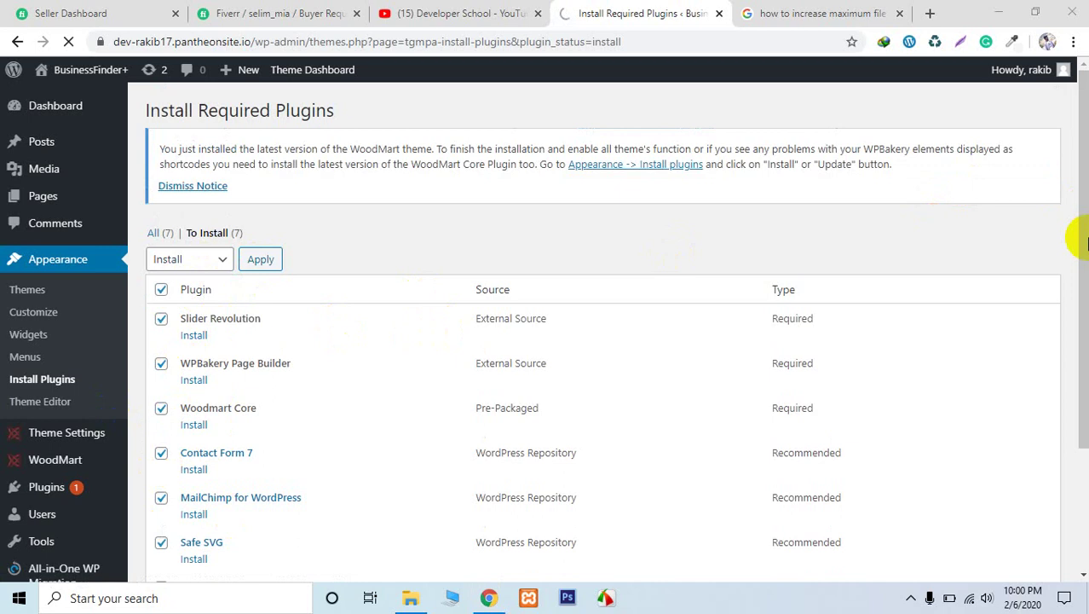
left_click_drag(1083, 245, 1086, 142)
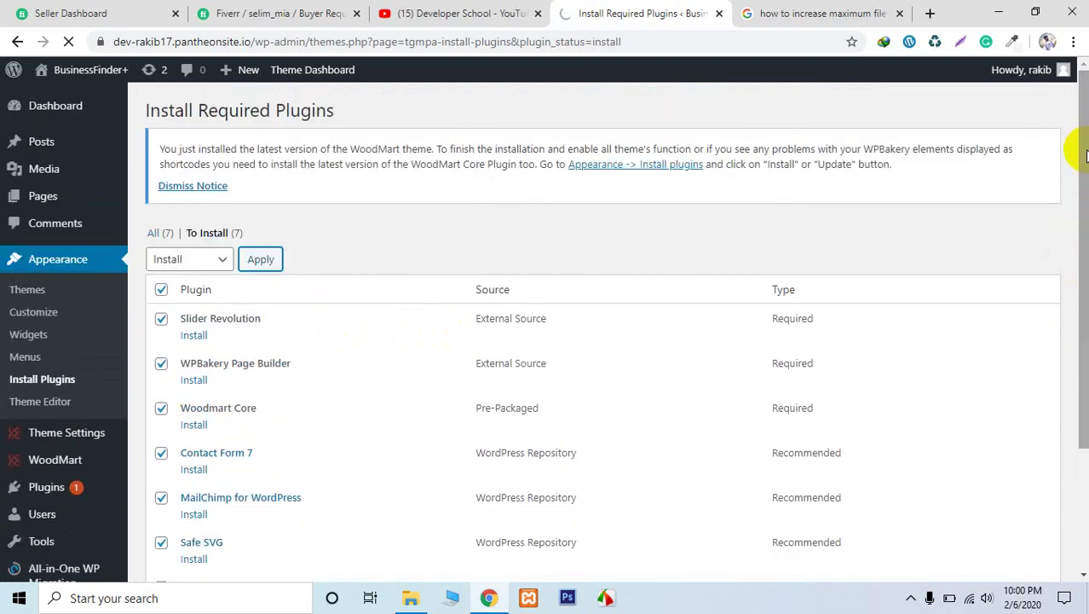
scroll(1070, 158, "down", 3)
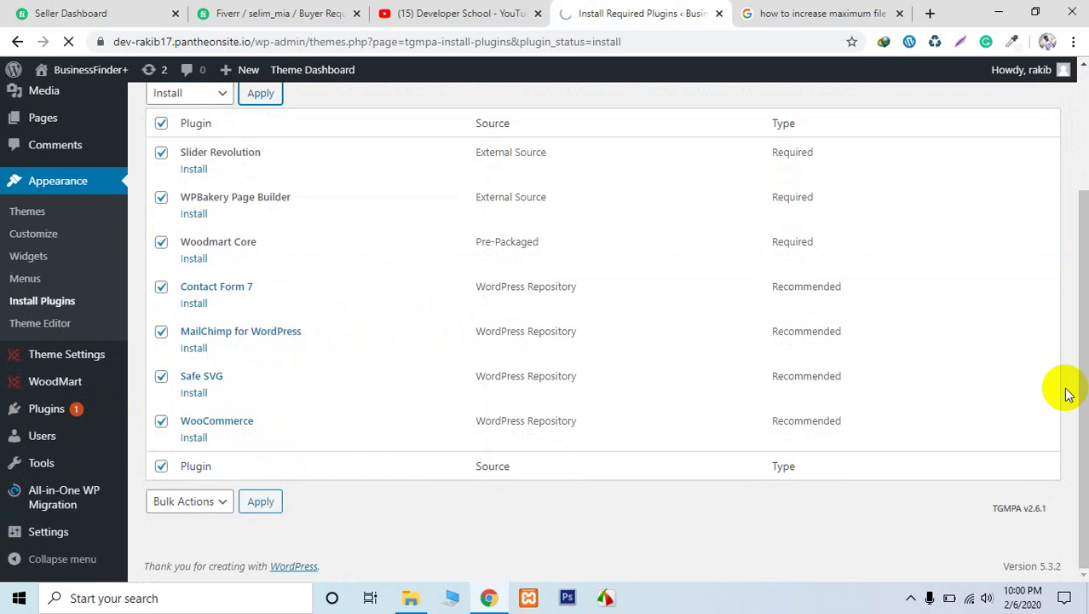
scroll(1079, 390, "up", 3)
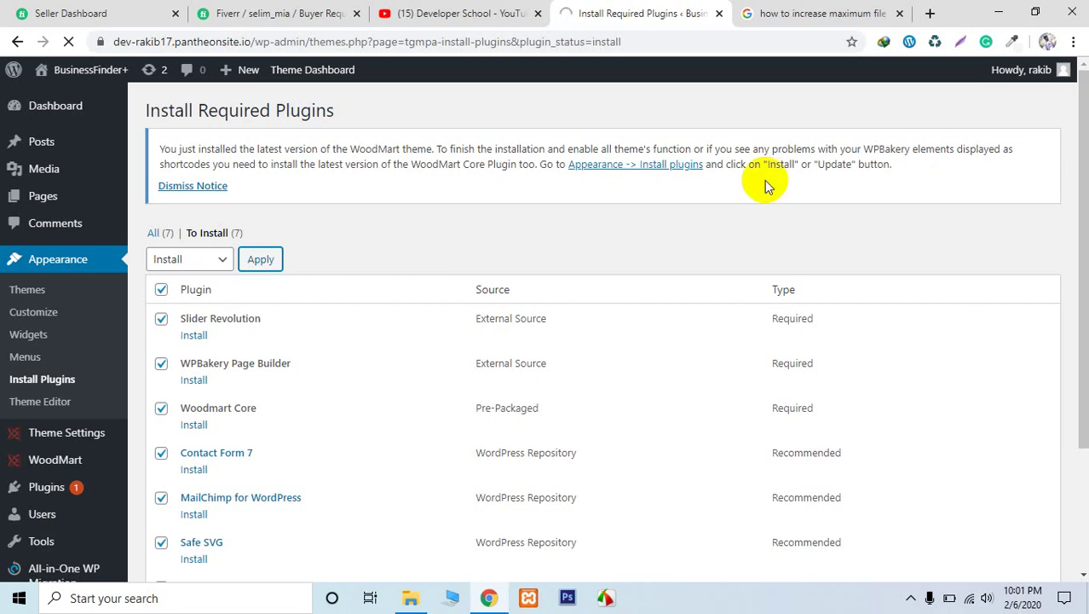
scroll(1081, 256, "down", 1)
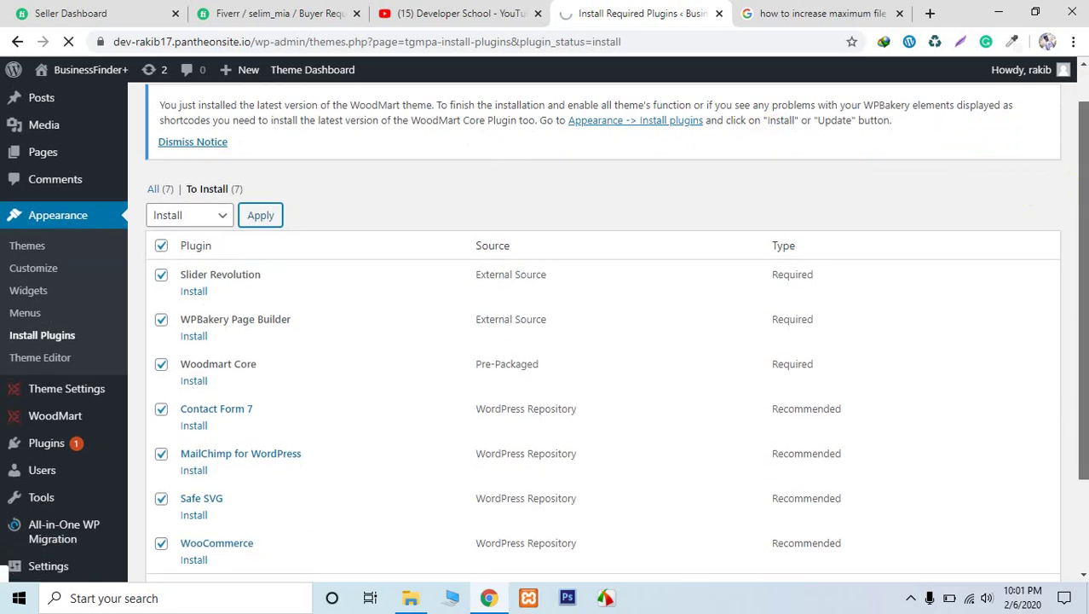
scroll(1077, 309, "down", 2)
scroll(1077, 308, "up", 3)
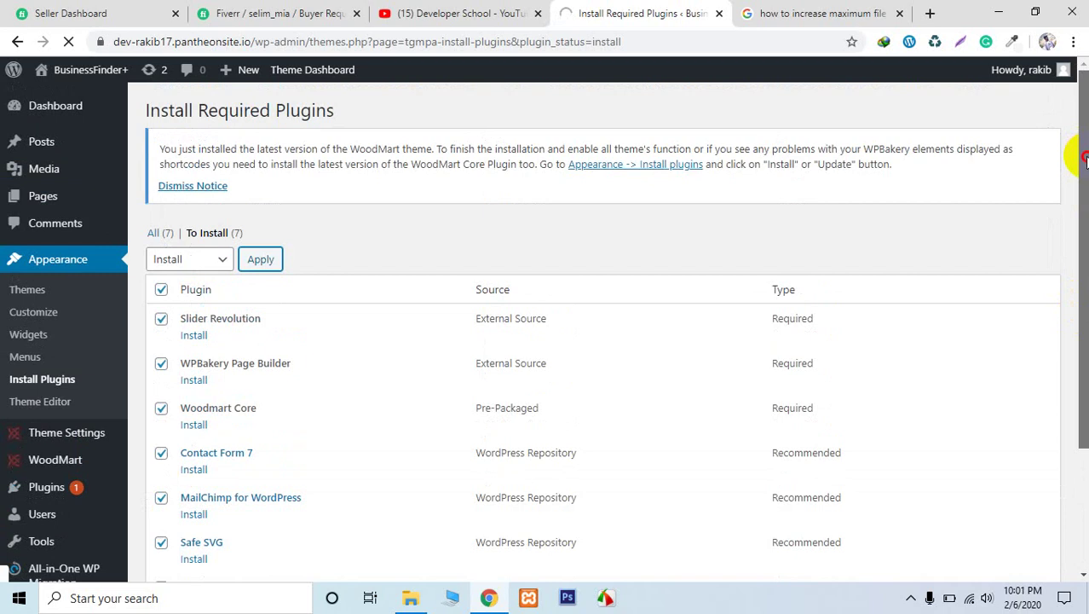
left_click_drag(1085, 158, 1079, 70)
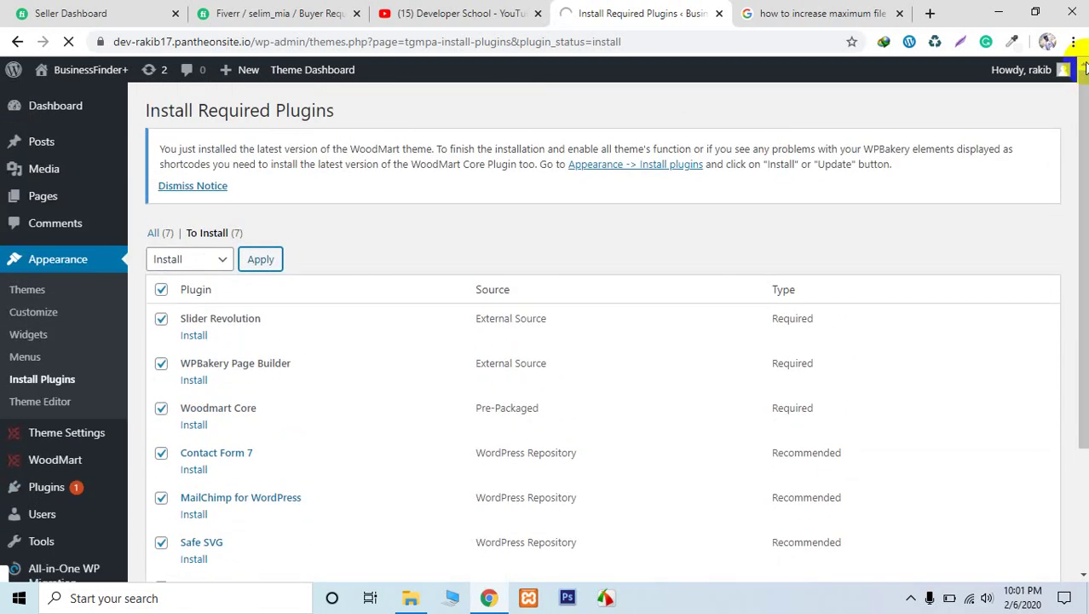
left_click_drag(1066, 139, 1083, 89)
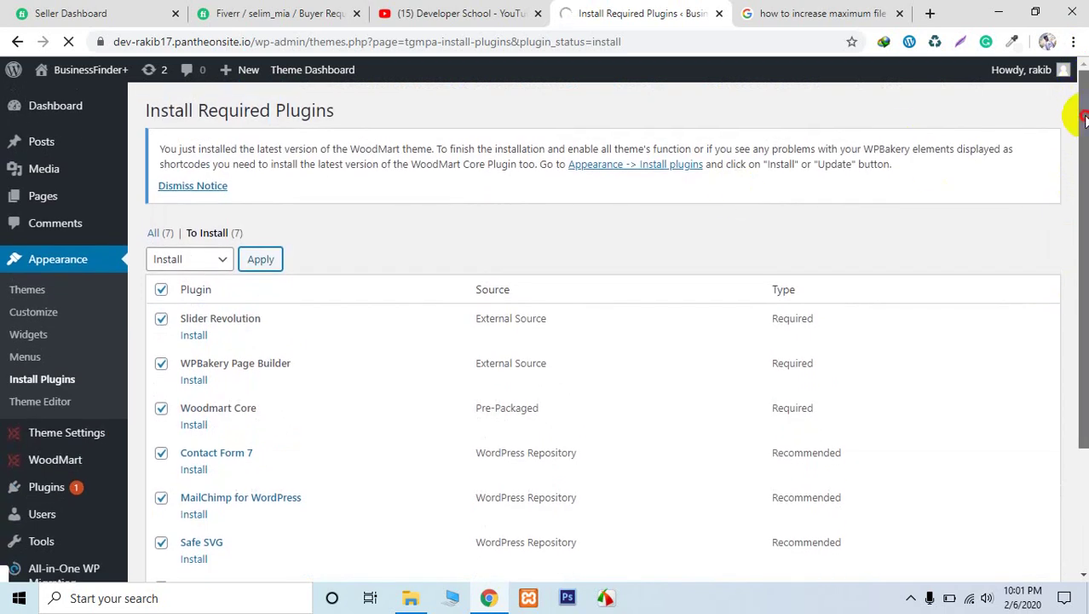
mouse_move(1084, 119)
left_mouse_down()
mouse_move(1063, 309)
mouse_move(1070, 111)
left_mouse_up()
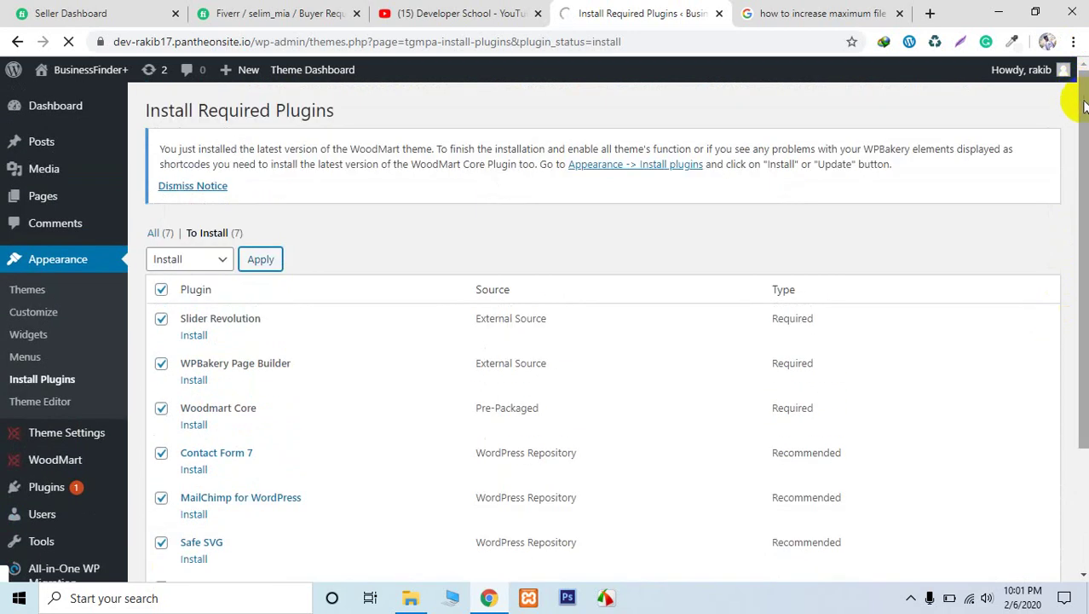
left_click_drag(1080, 136, 1079, 93)
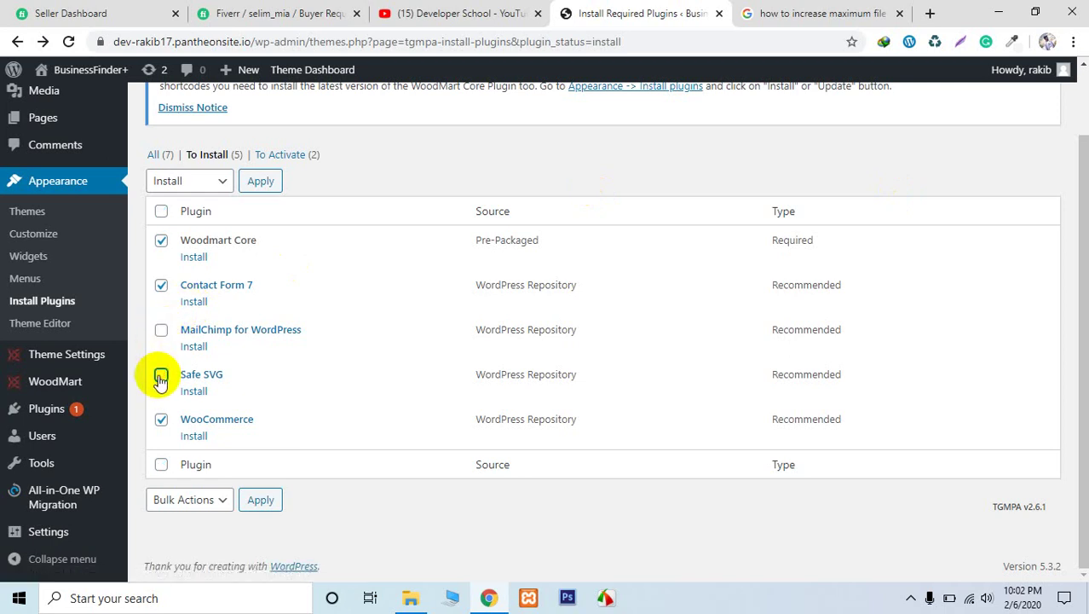
- Bulk-install the selected Woodmart Core, Contact Form 7 and WooCommerce plugins
left_click(207, 183)
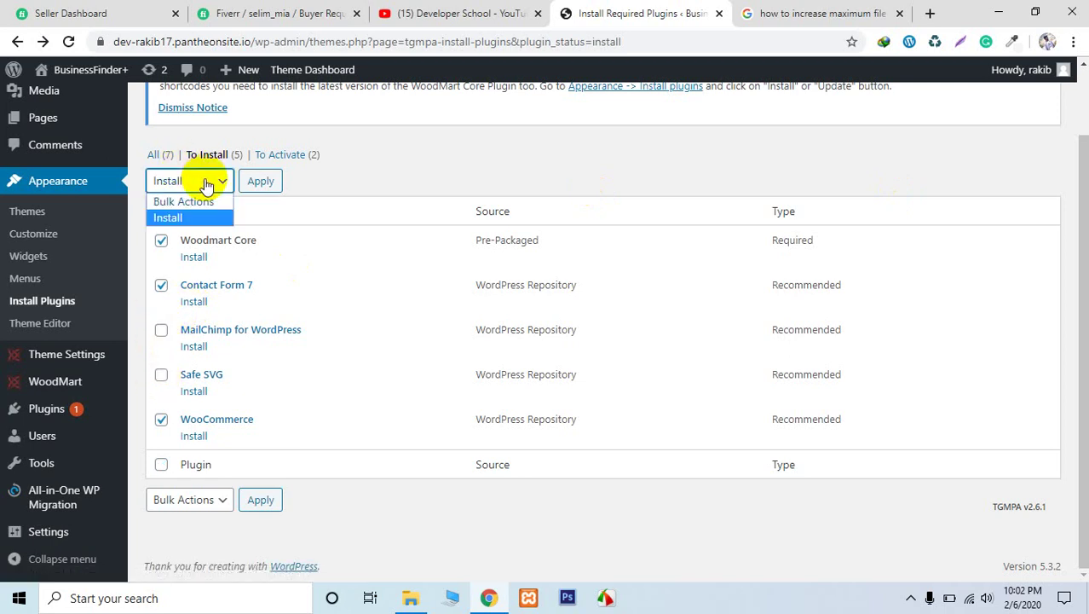
left_click(198, 217)
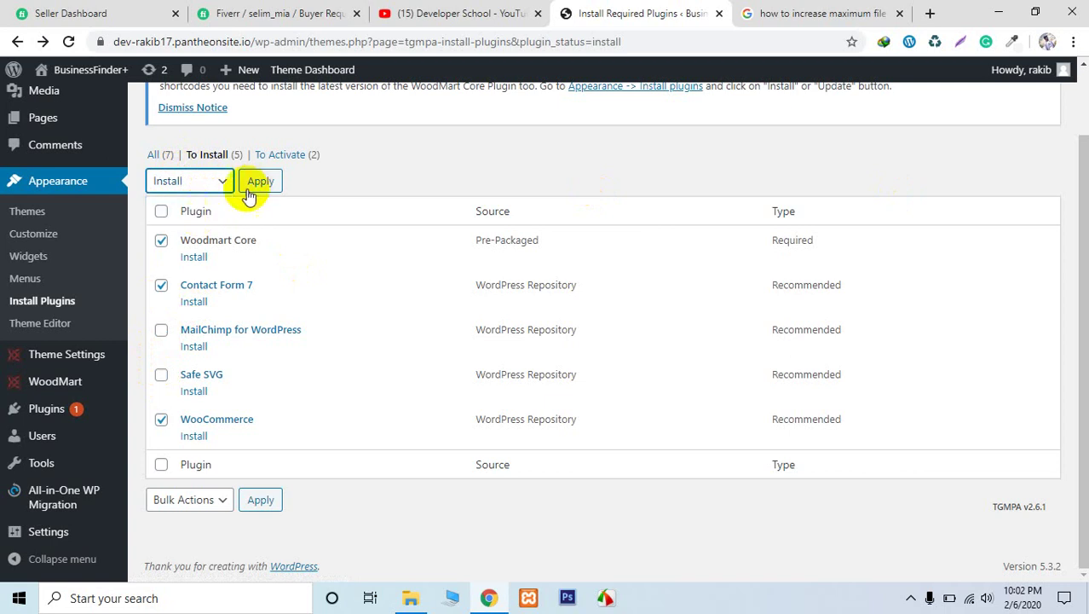
left_click(259, 182)
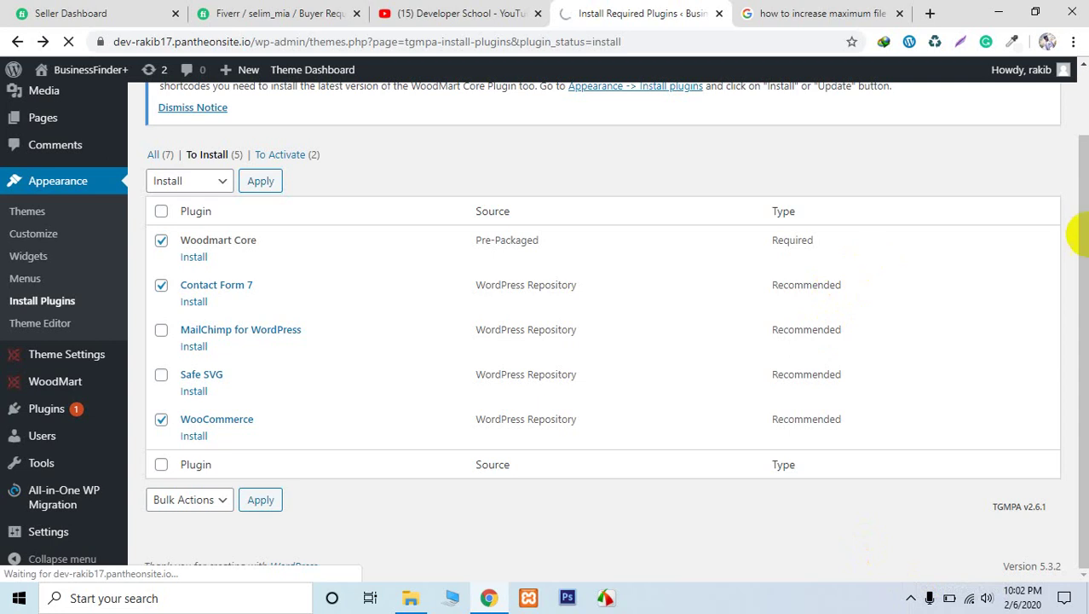
left_click_drag(1080, 233, 1070, 290)
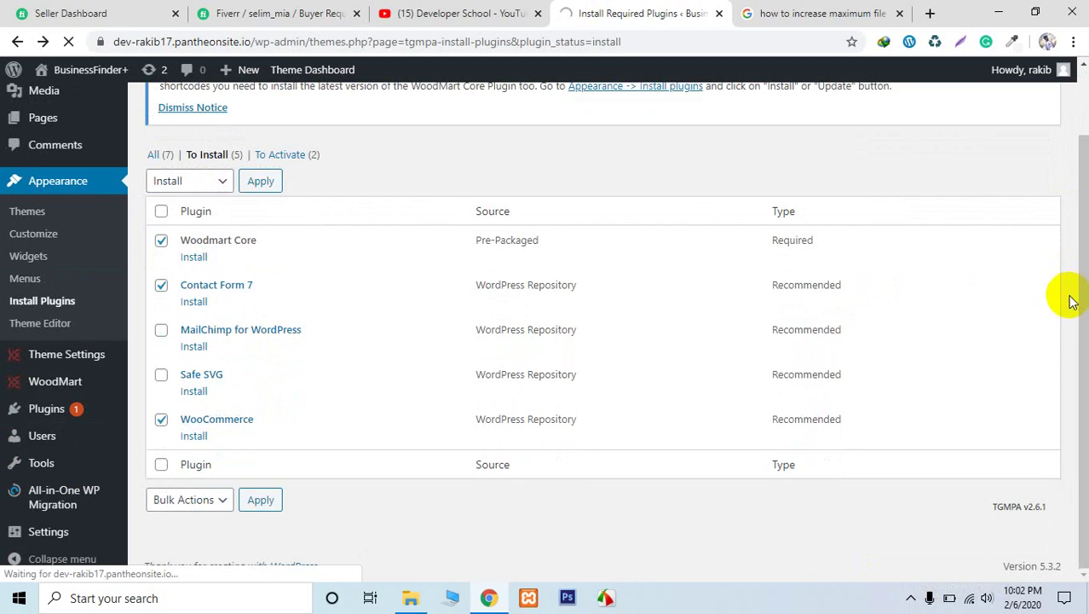
left_click_drag(1070, 308, 1057, 270)
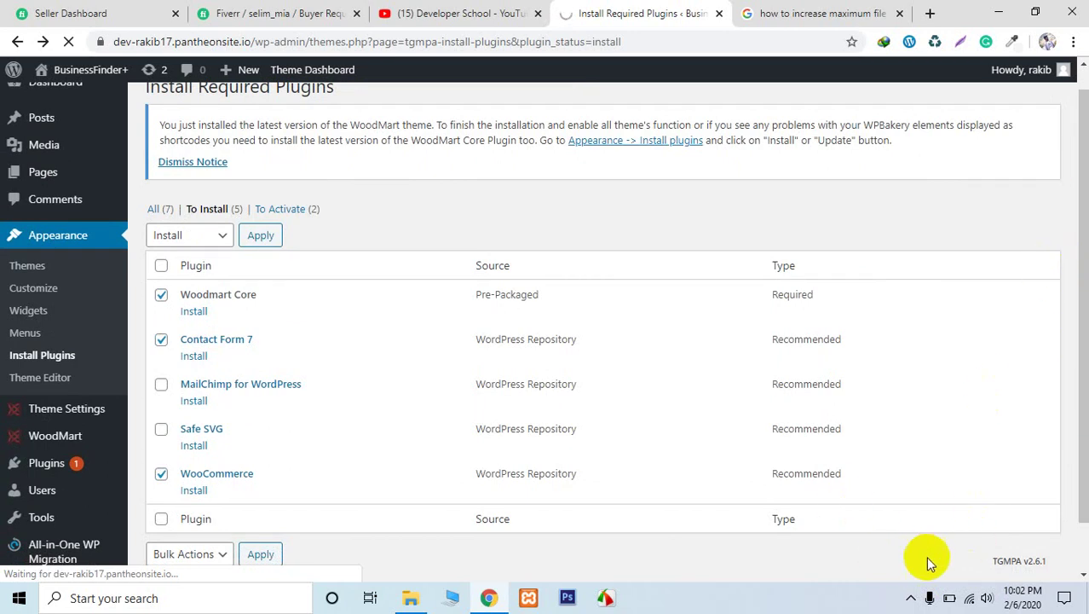
left_click(911, 597)
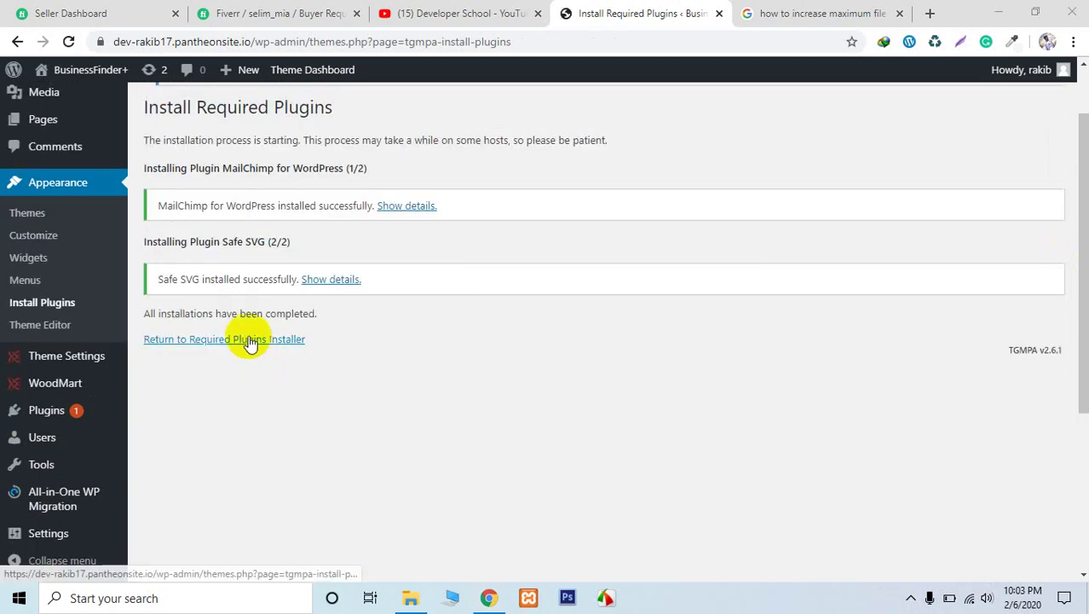
- Return to the required plugins installer and bulk-activate all the installed plugins
left_click(249, 341)
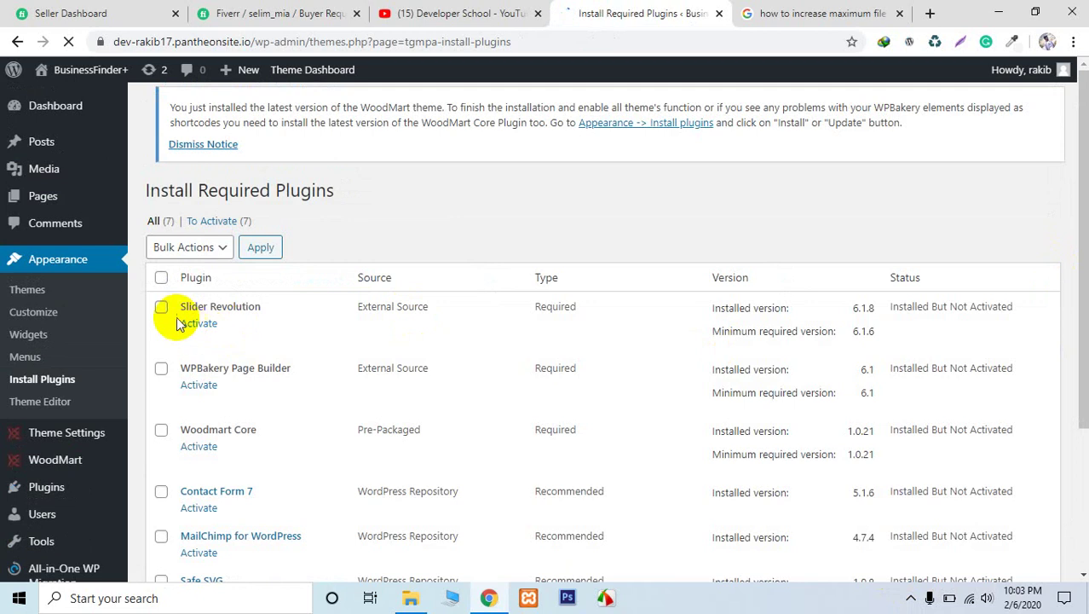
left_click(161, 278)
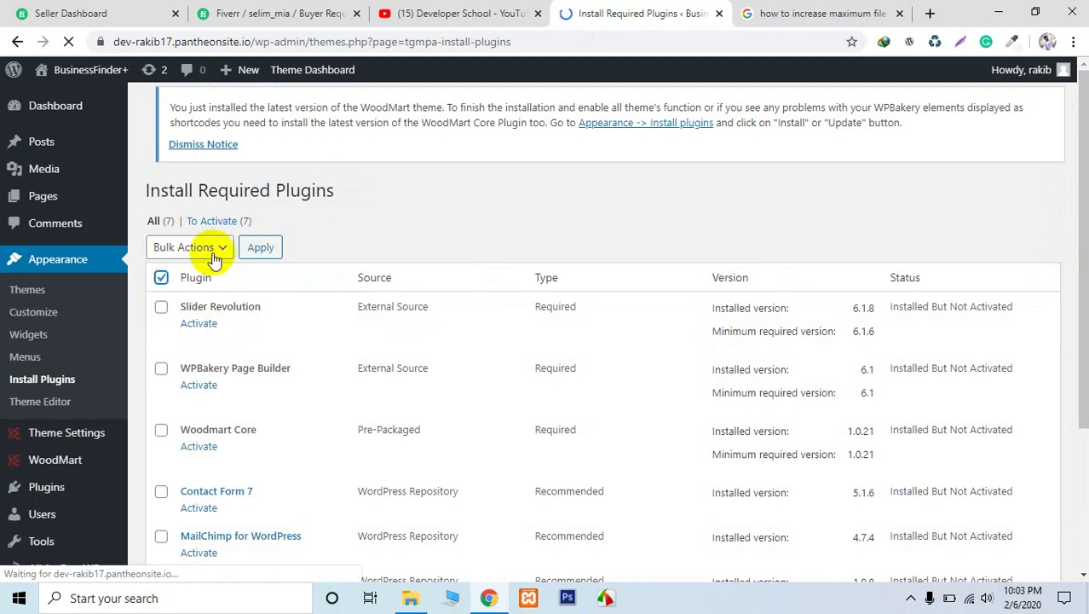
left_click(162, 289)
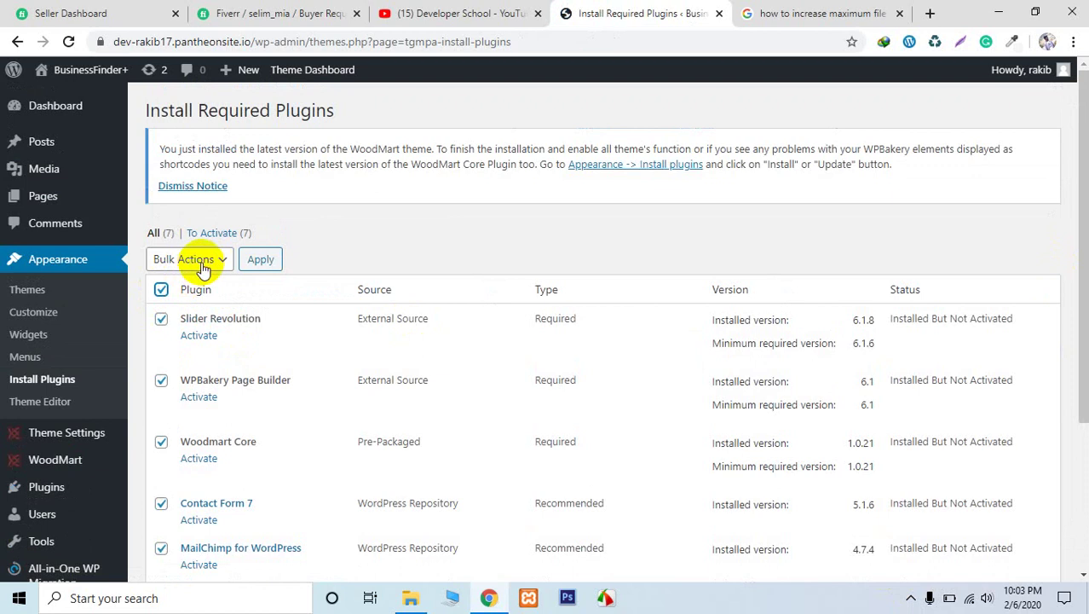
left_click(202, 266)
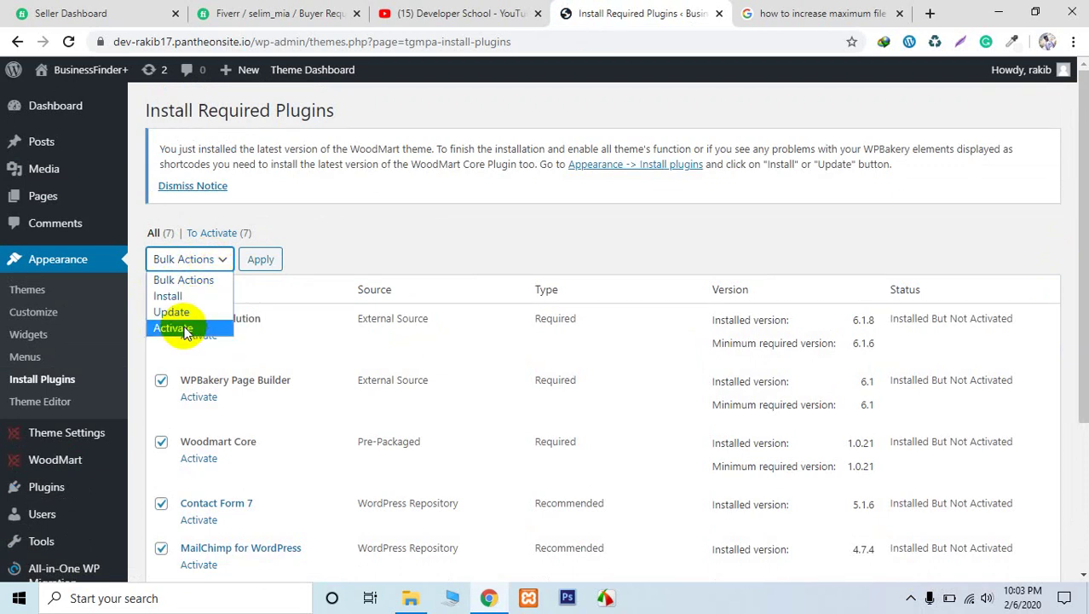
left_click(182, 330)
left_click(266, 263)
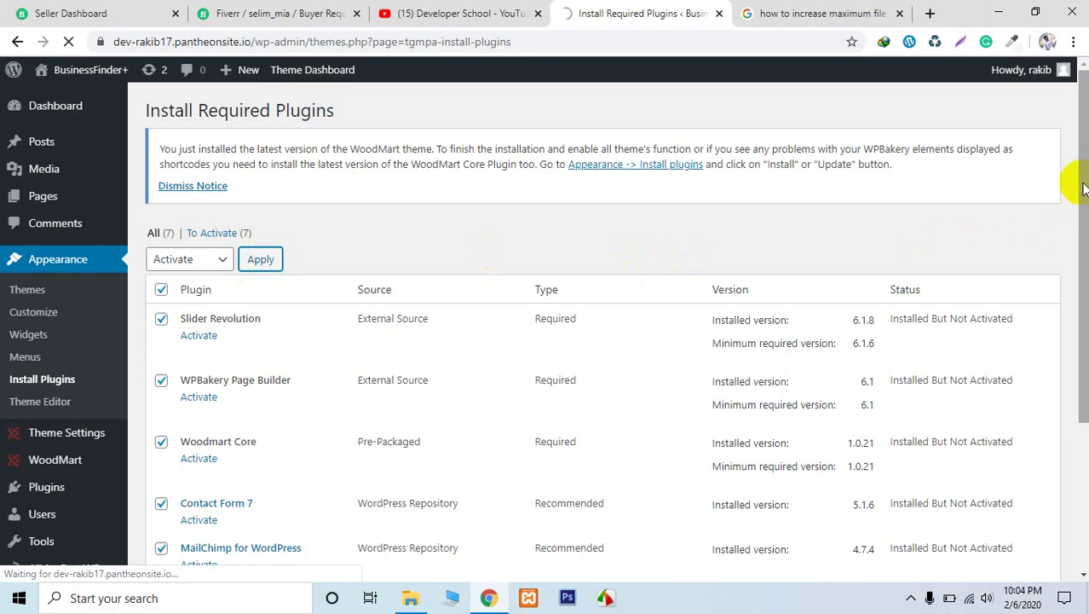
left_click_drag(1083, 189, 1083, 300)
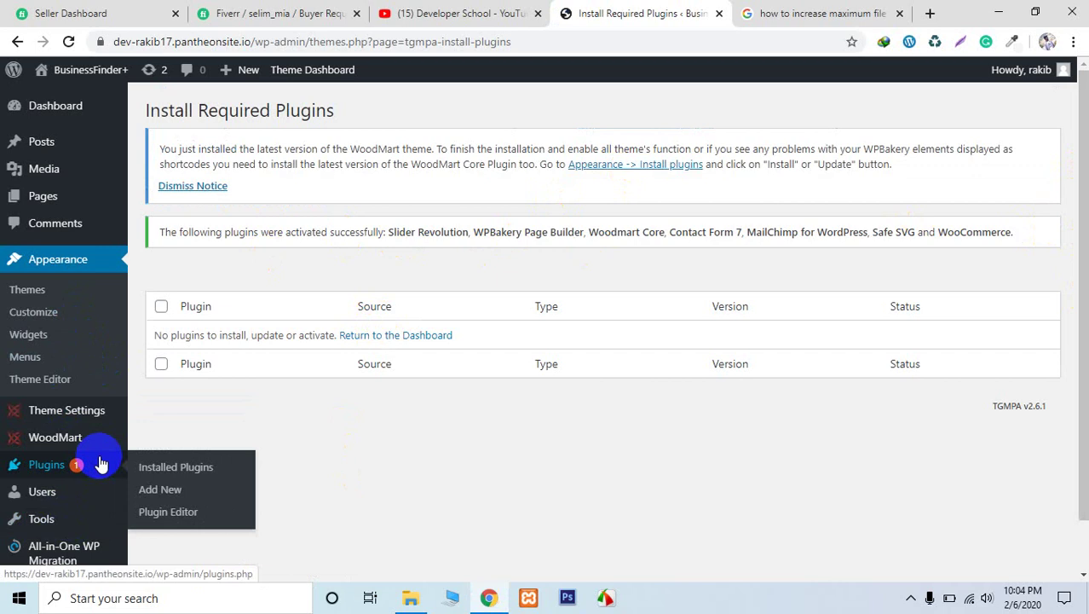
- Try to open the installed plugins list, and leave the WooCommerce setup wizard by loading the site's wp-admin address
mouse_move(107, 470)
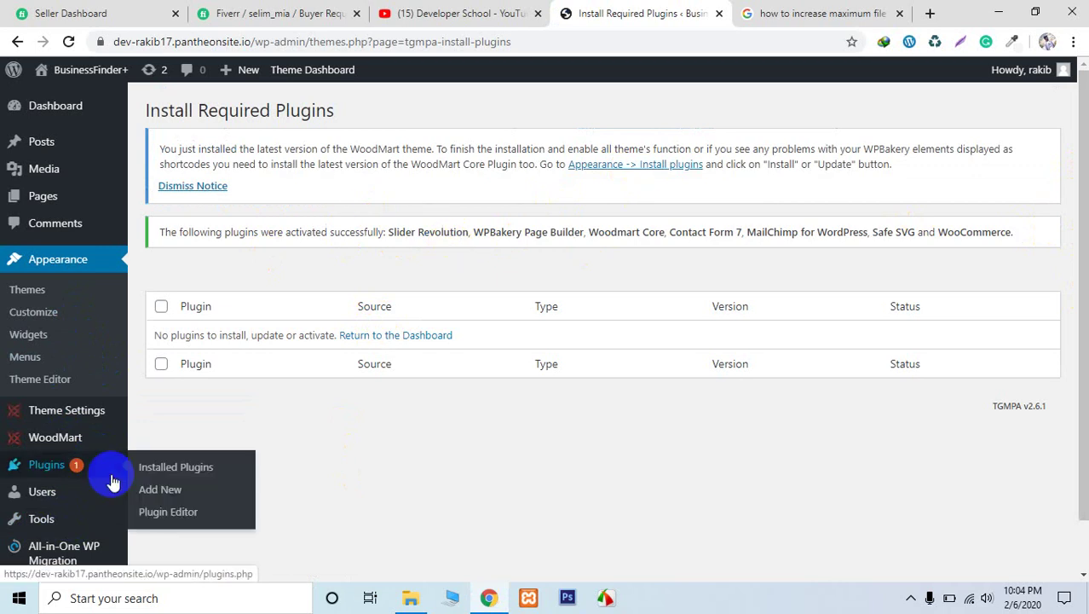
left_click(178, 479)
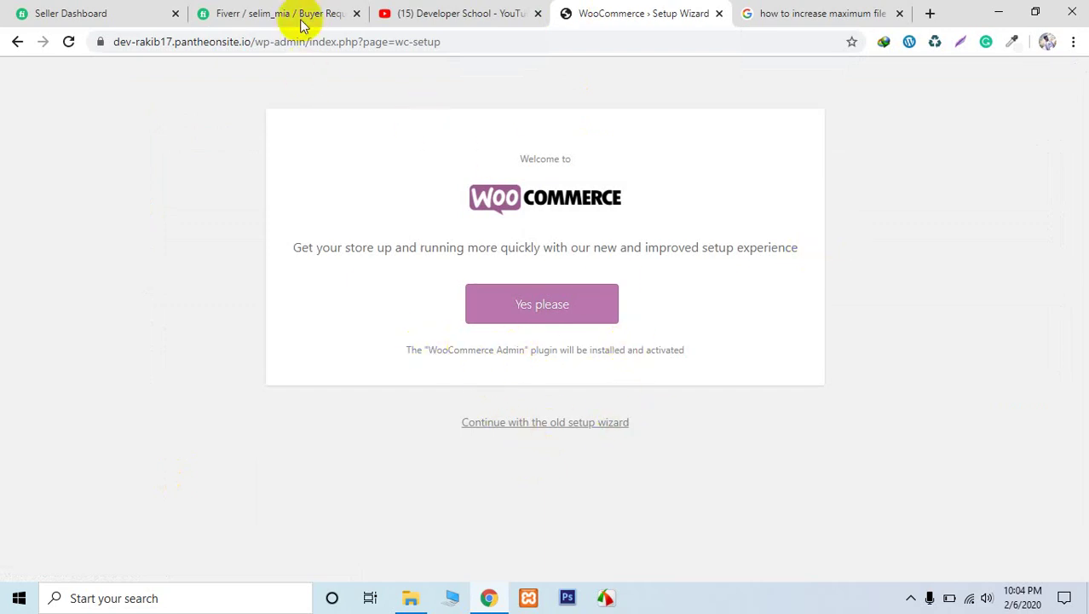
left_click_drag(306, 42, 497, 55)
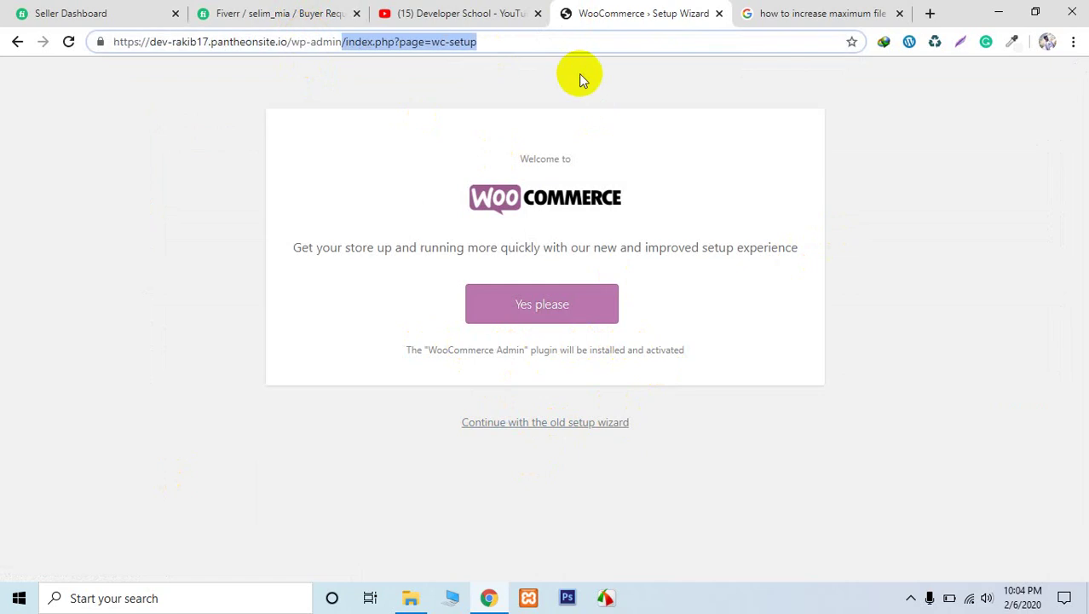
key("BackSpace")
key("Return")
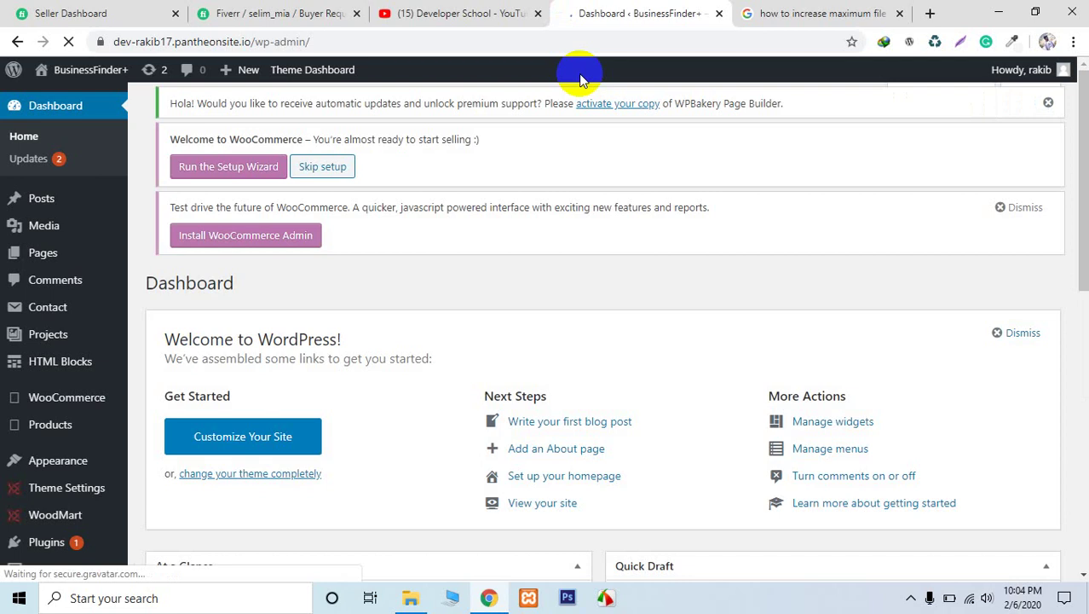
- Look through the WordPress dashboard and the admin menu entries added by the theme and plugins, down to MC4WP
left_click(31, 306)
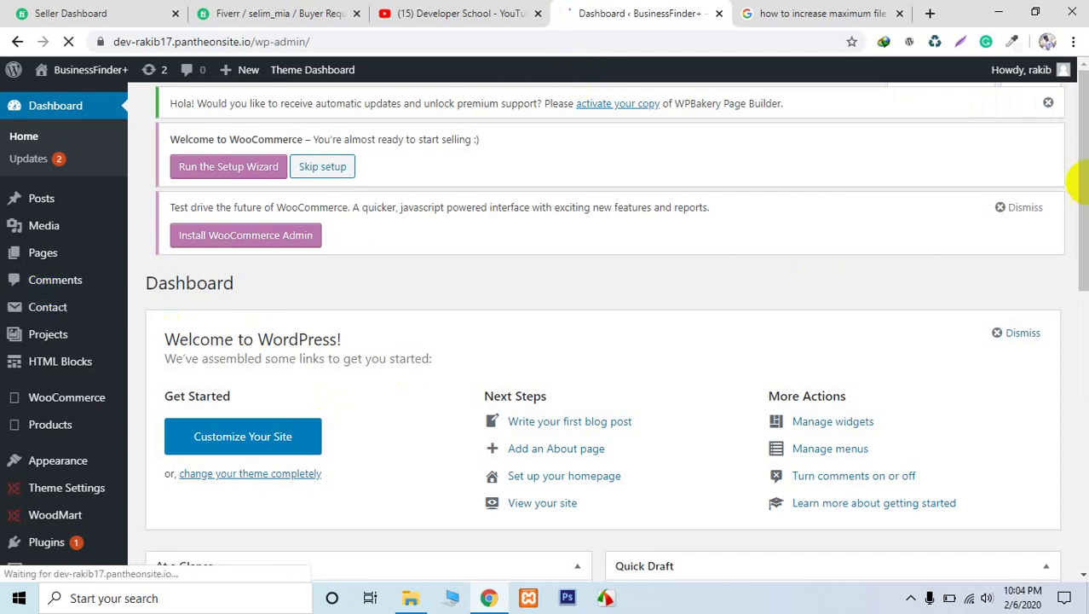
left_click_drag(1076, 171, 968, 468)
mouse_move(91, 519)
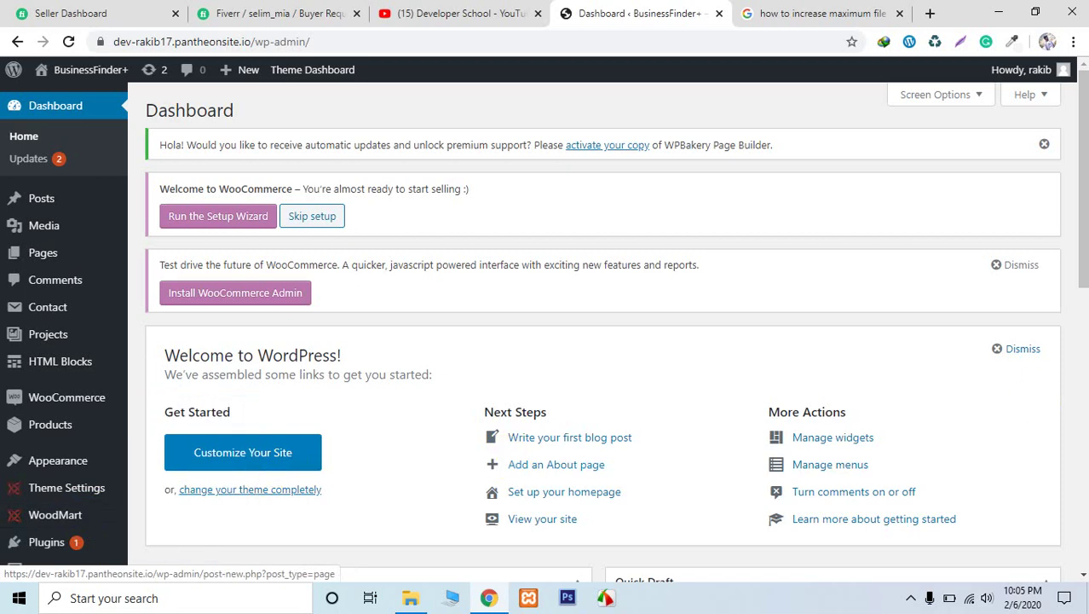
left_click_drag(1077, 258, 1048, 491)
left_click(39, 503)
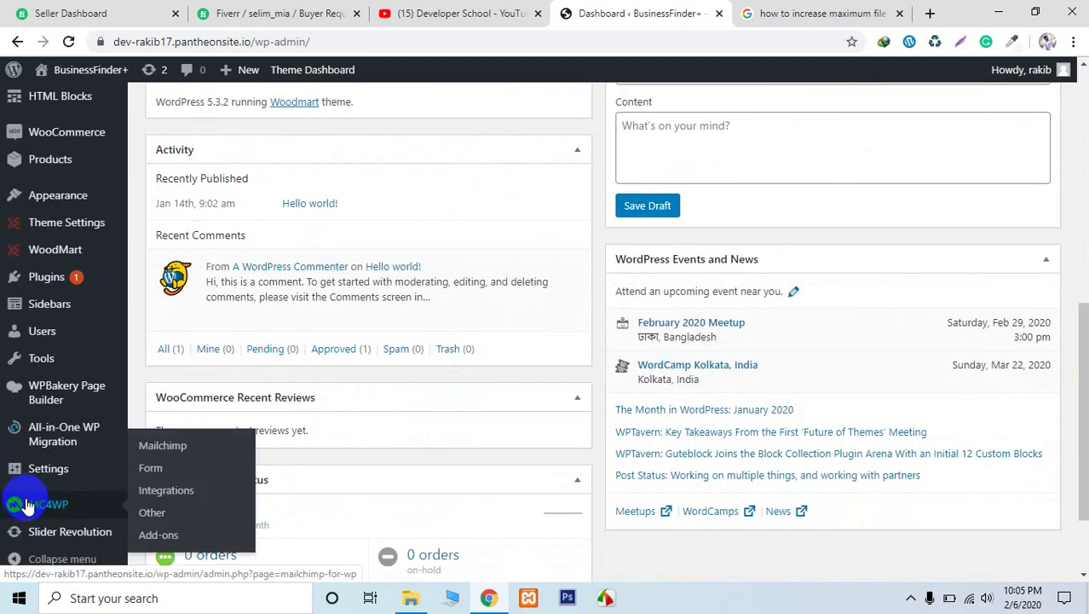
- Look through the submenus of WPBakery Page Builder, Sidebars, Theme Settings and WoodMart in the WordPress admin menu
mouse_move(44, 392)
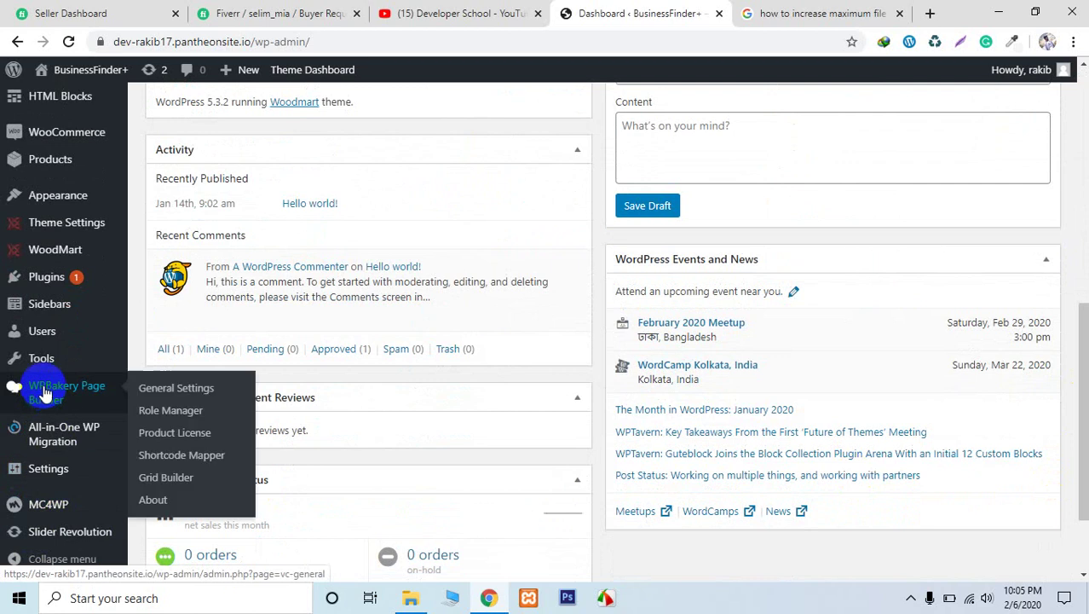
mouse_move(38, 302)
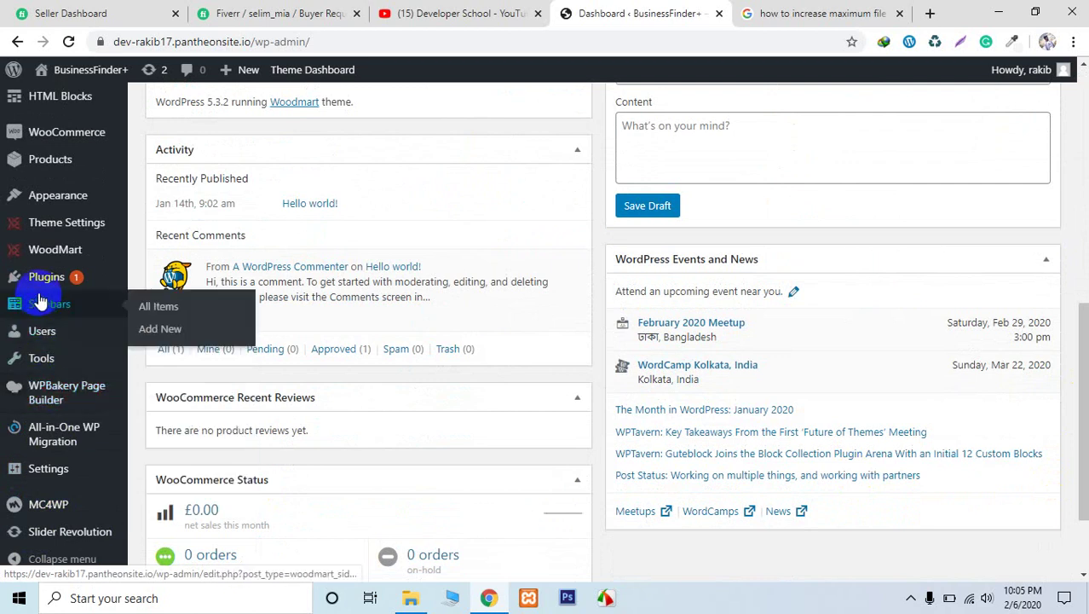
mouse_move(71, 255)
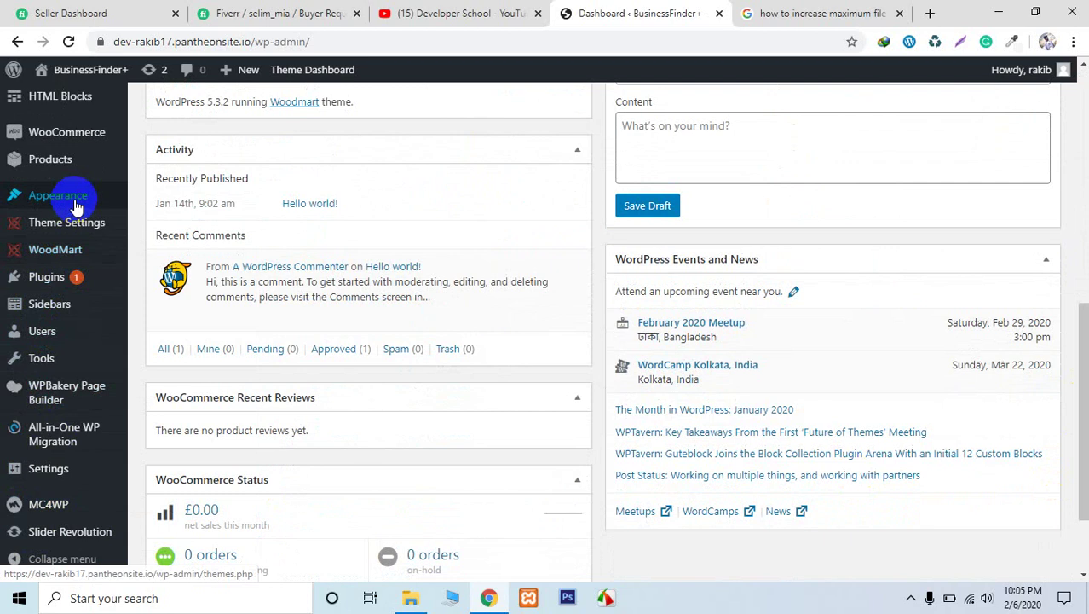
mouse_move(73, 220)
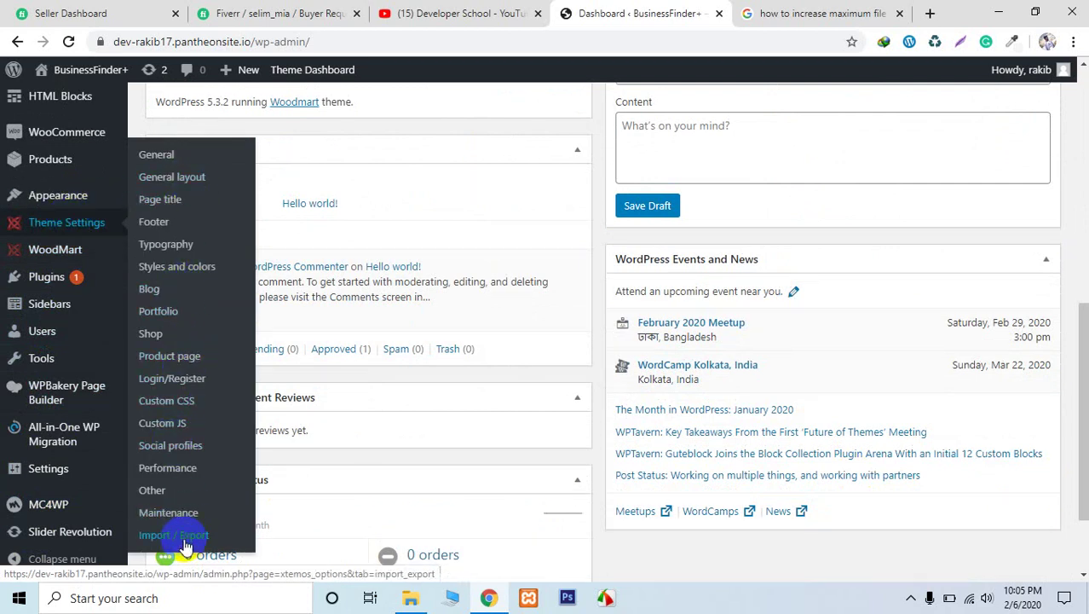
mouse_move(86, 198)
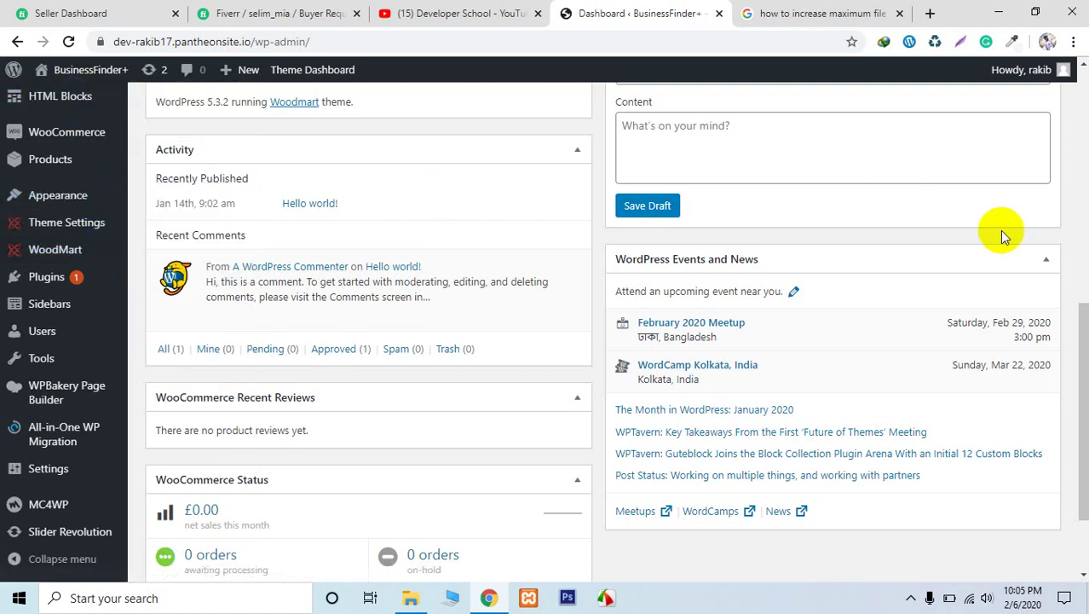
left_click_drag(1081, 333, 981, 357)
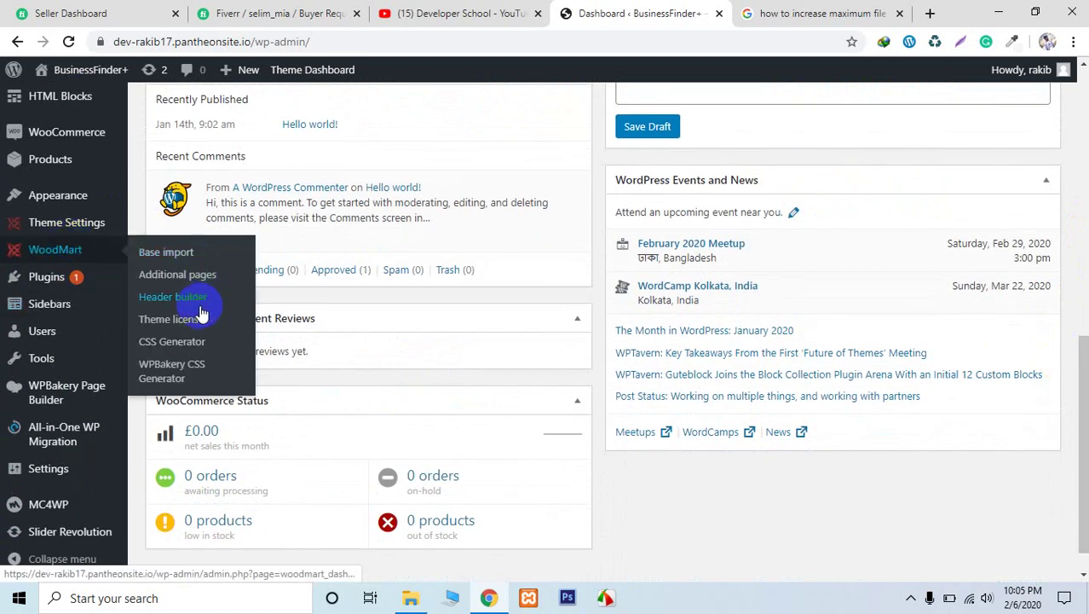
- Open WoodMart's Base import page and the theme settings' Import / Export page, each in its own new browser tab
right_click(185, 255)
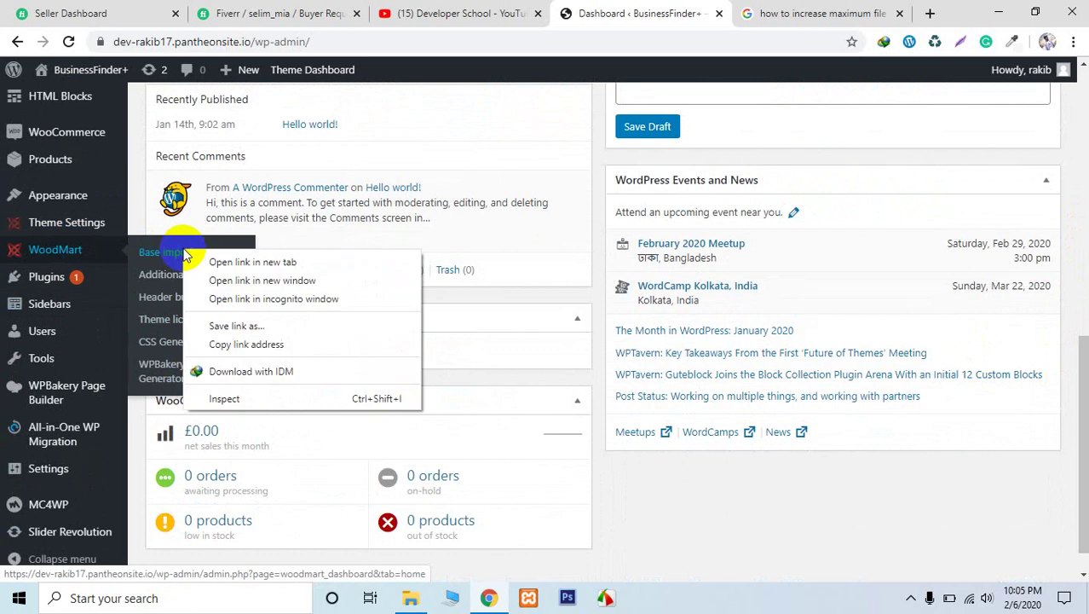
left_click(230, 255)
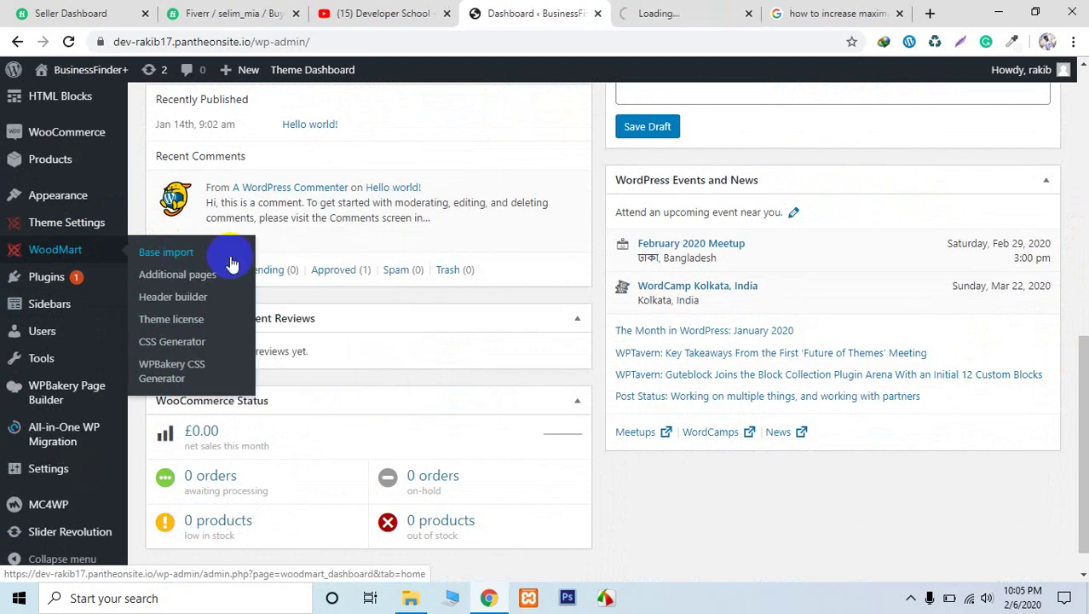
mouse_move(70, 230)
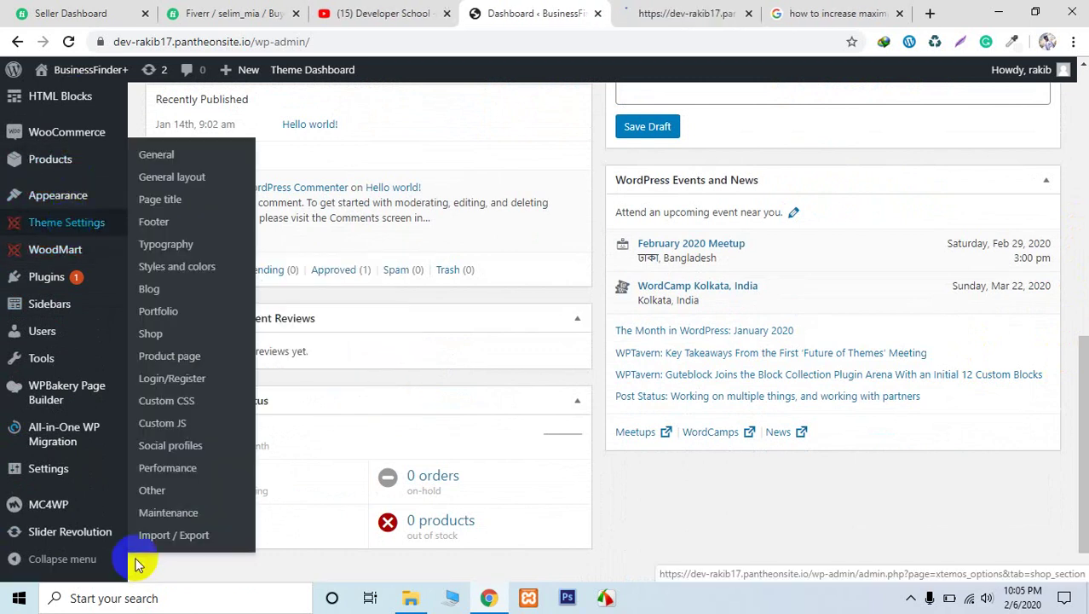
right_click(167, 535)
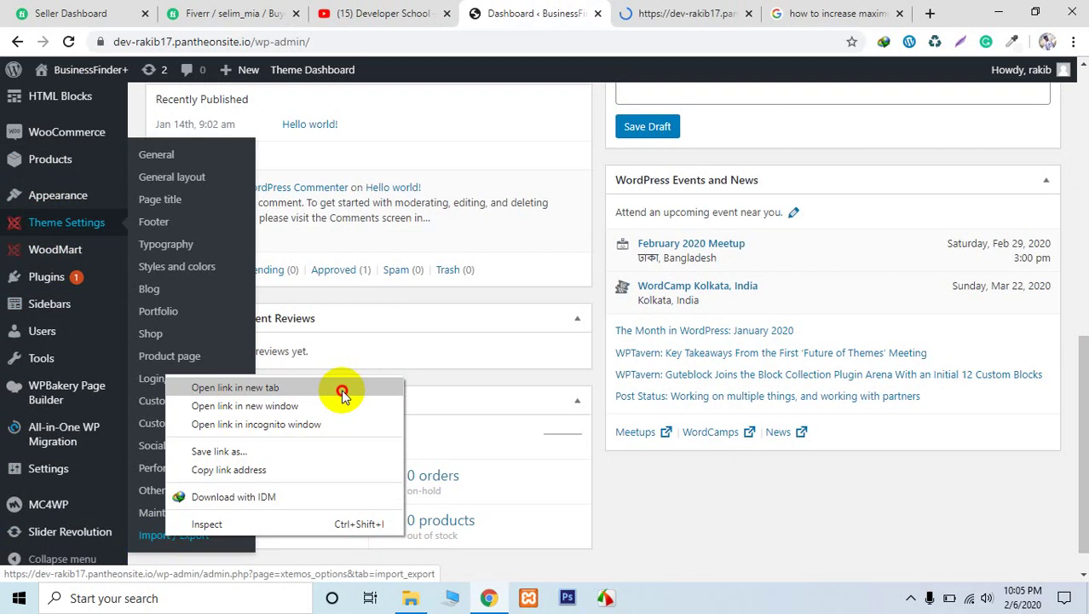
left_click(341, 390)
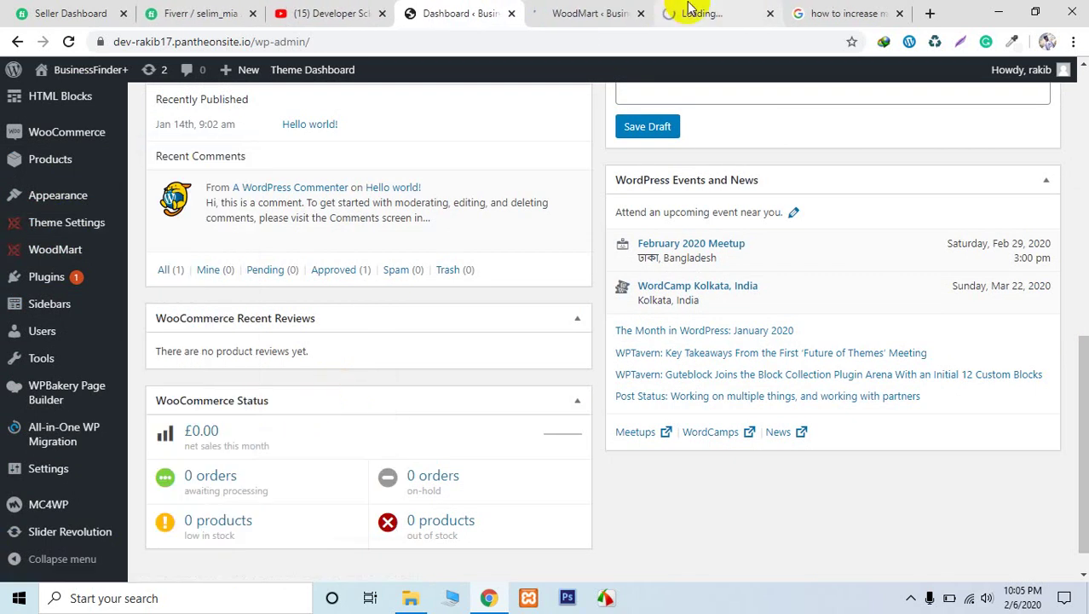
left_click(576, 10)
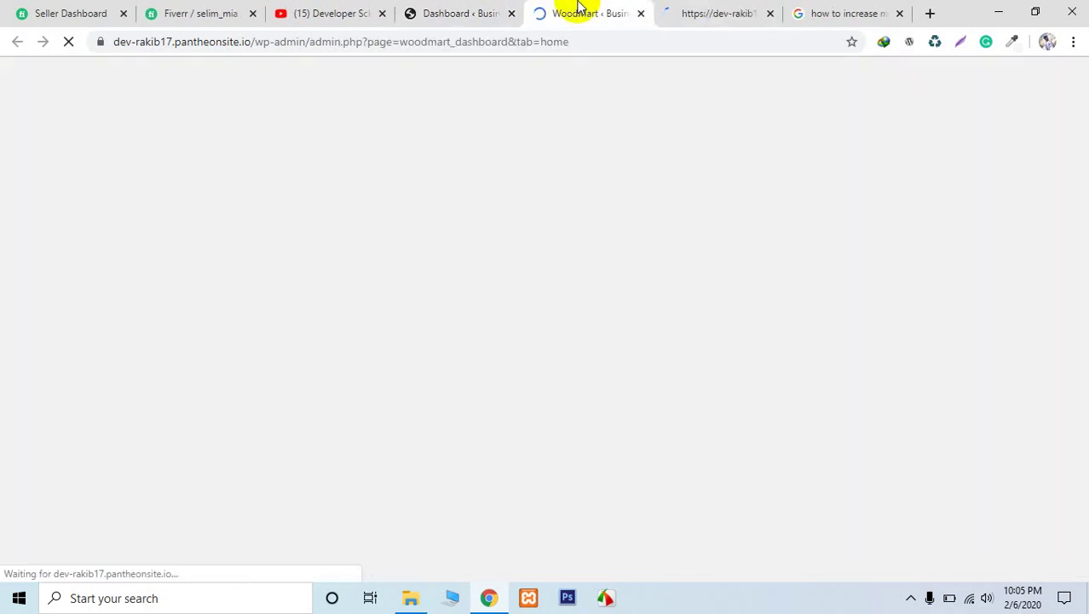
left_click(691, 11)
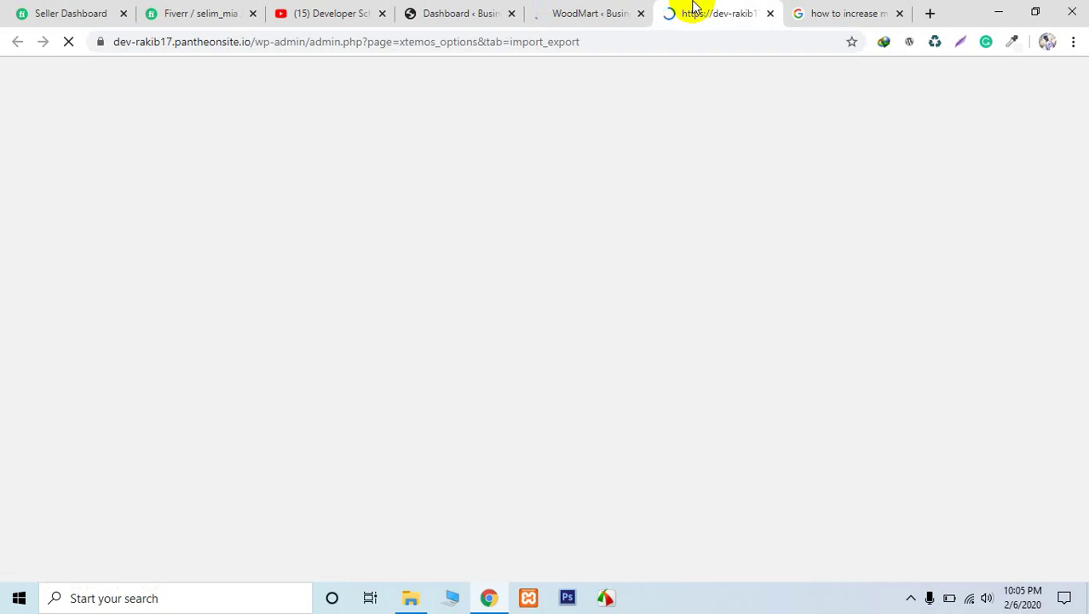
left_click(593, 13)
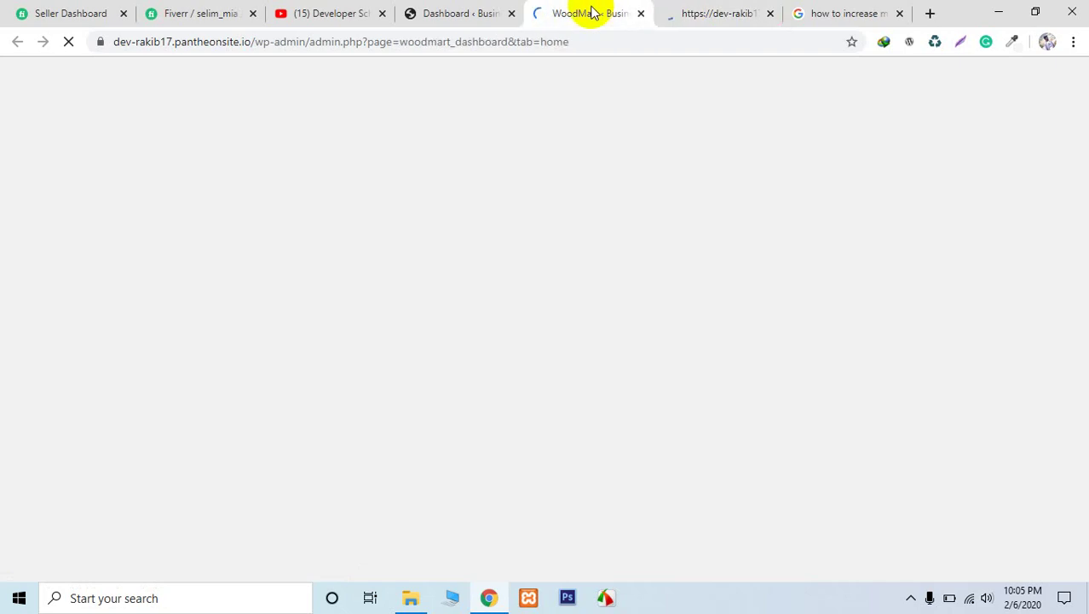
left_click(689, 10)
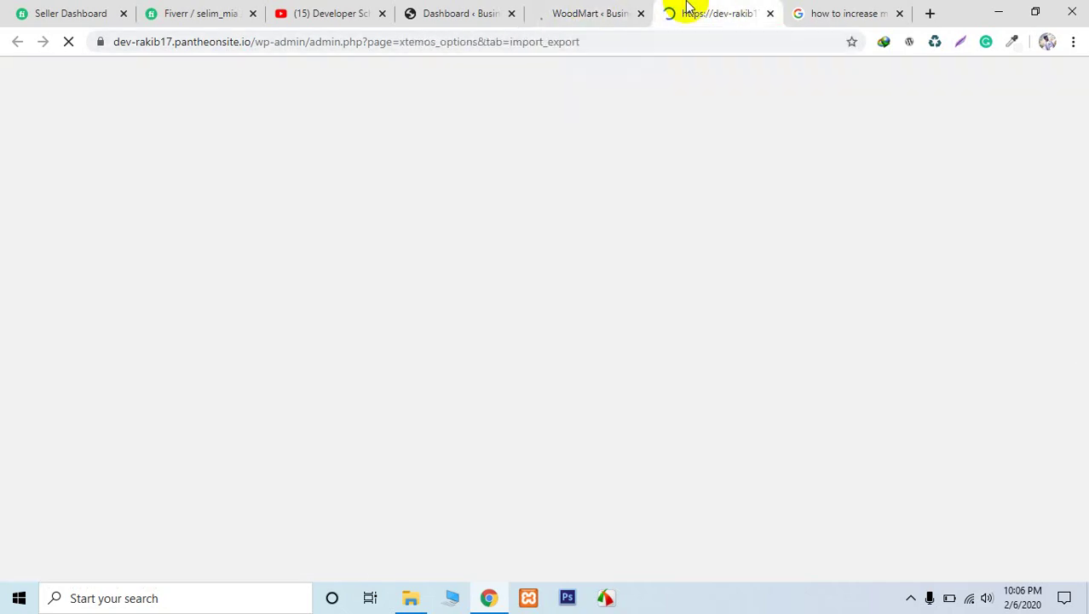
- Examine the Basic or full import and Demo versions sections on the Woodmart dashboard's Base import page
left_click(576, 7)
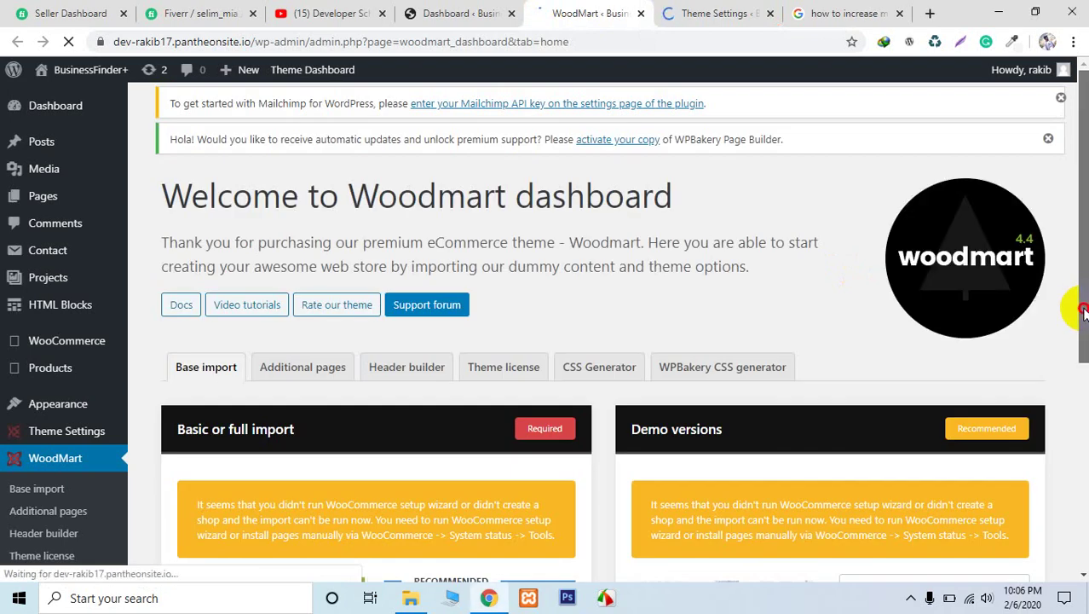
left_click_drag(1070, 305, 1041, 358)
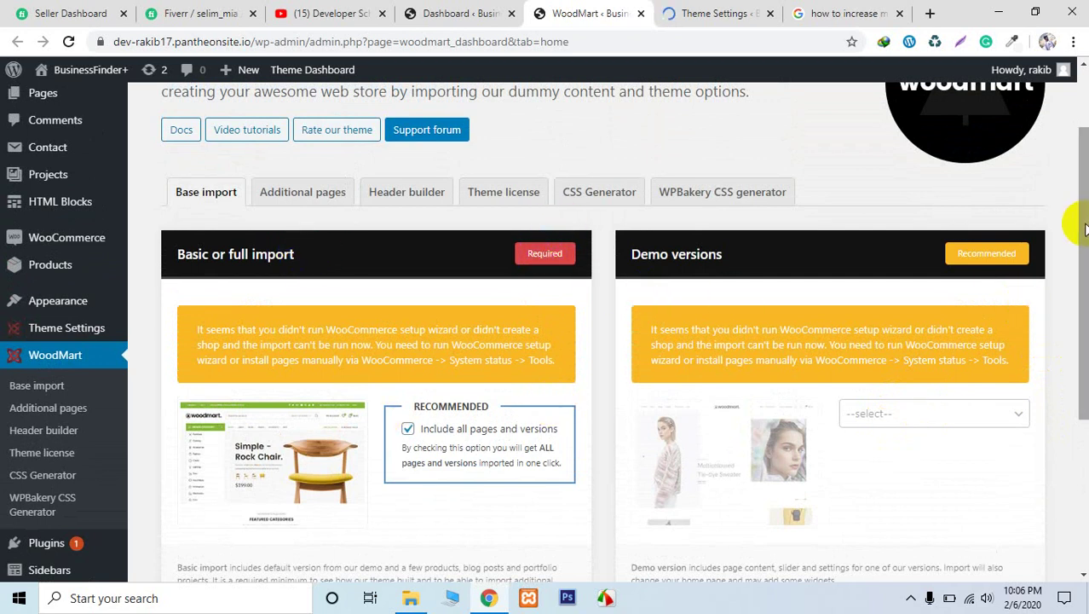
mouse_move(1075, 223)
left_mouse_down()
mouse_move(1065, 365)
mouse_move(1068, 237)
left_mouse_up()
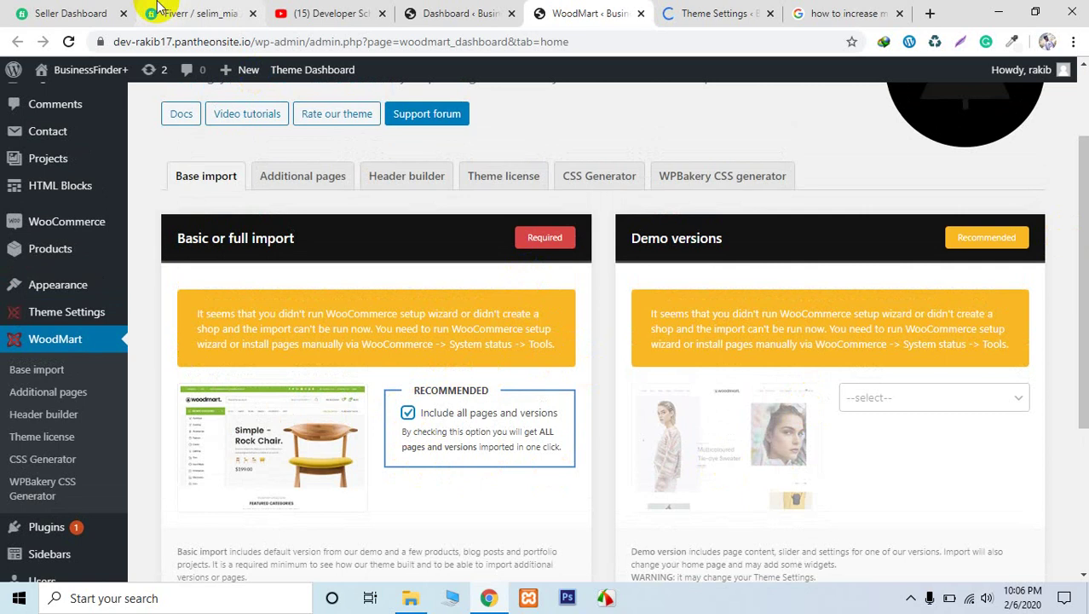
- Open the BusinessFinder+ live site in a new browser tab and switch to it
right_click(116, 97)
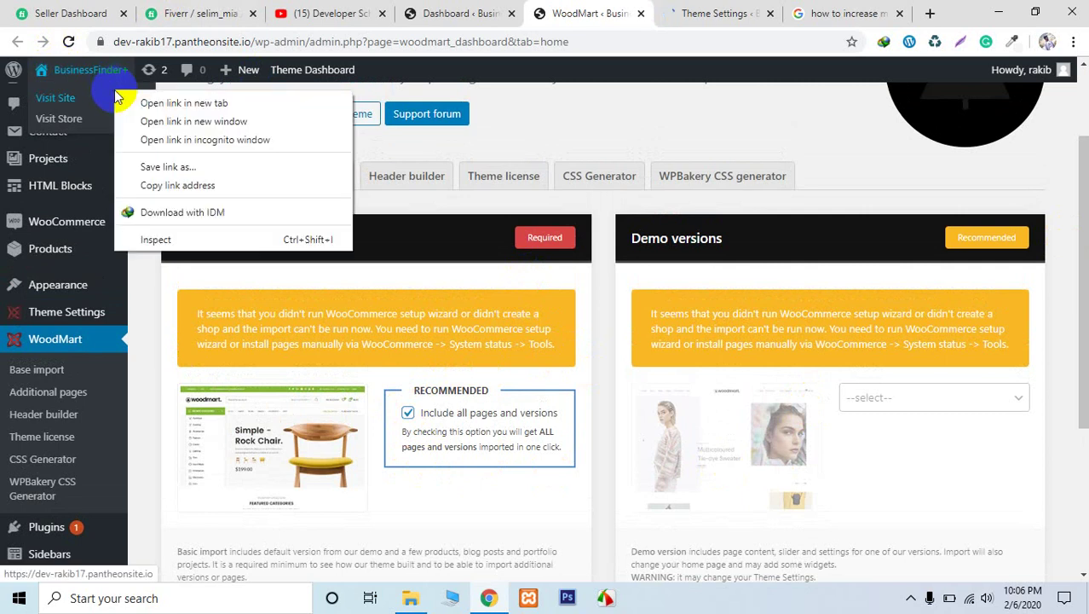
left_click(170, 102)
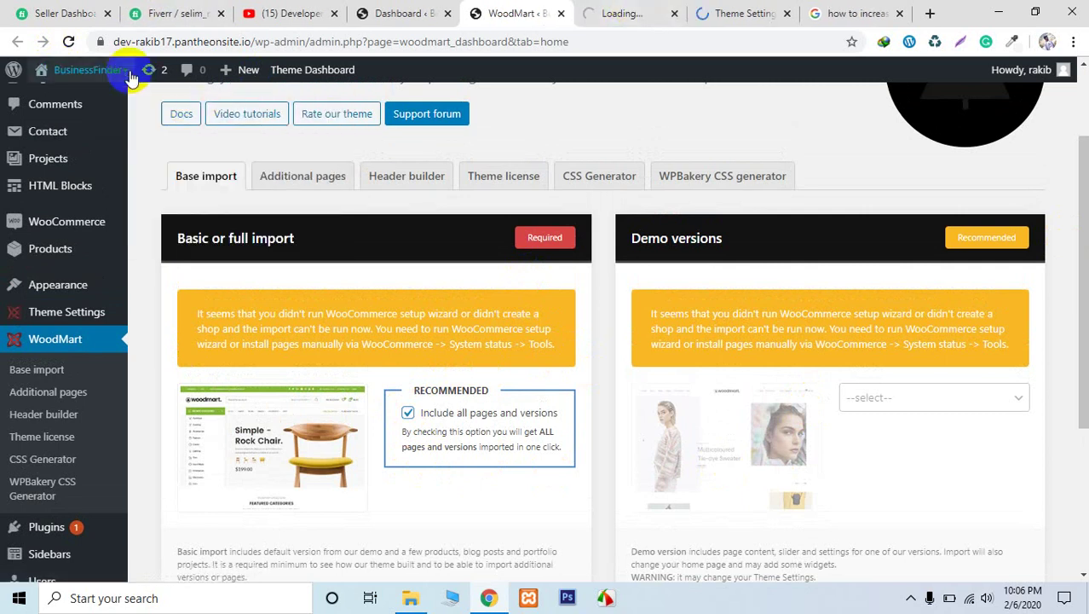
left_click(596, 13)
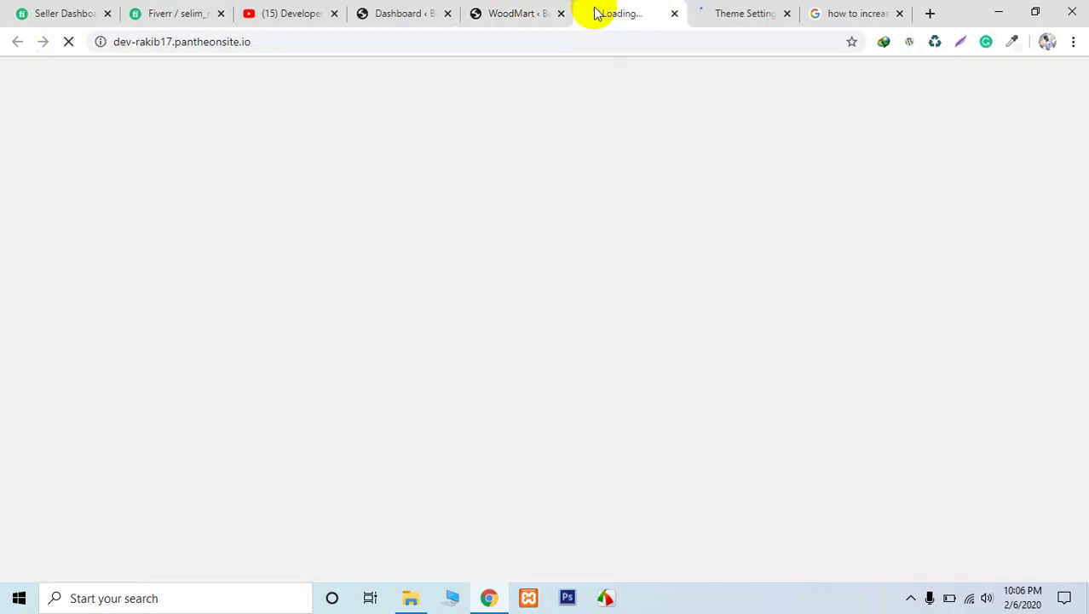
- View the Woodmart theme settings' Import / Export page while the live site loads
left_click(744, 7)
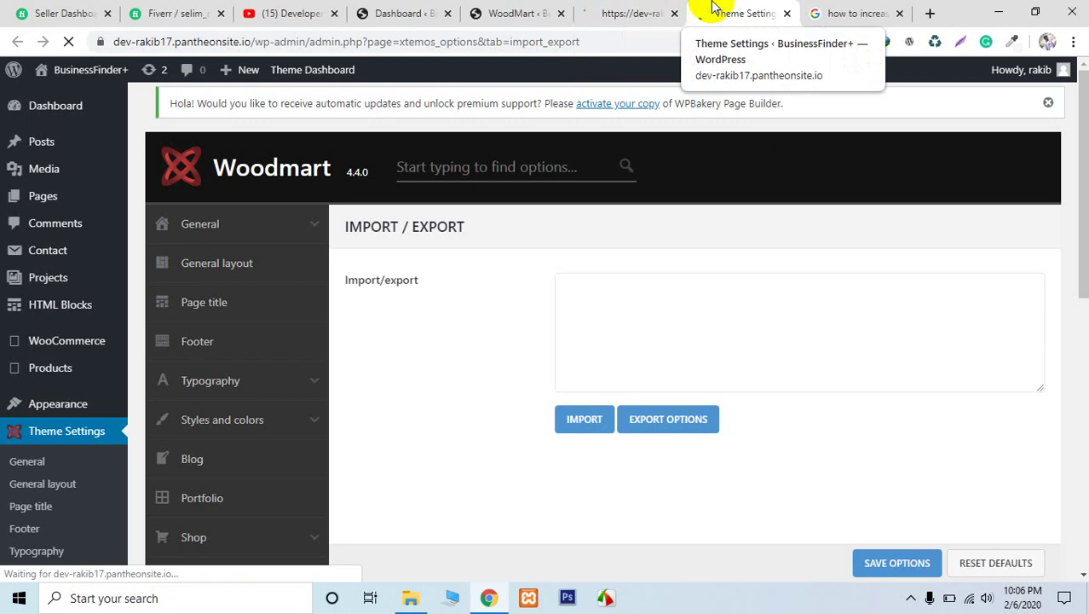
left_click(612, 10)
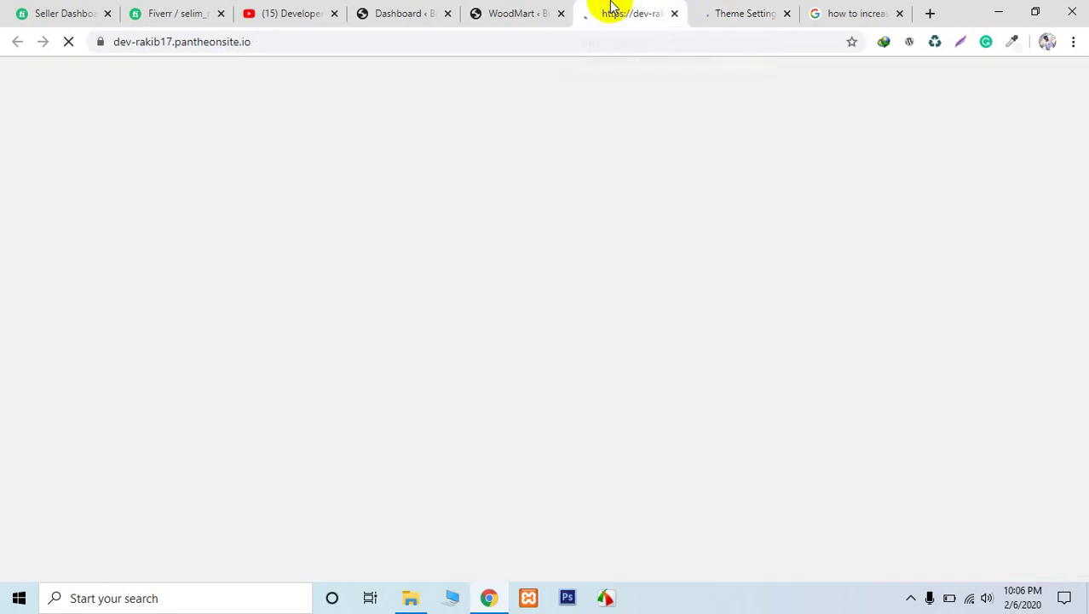
left_click(708, 8)
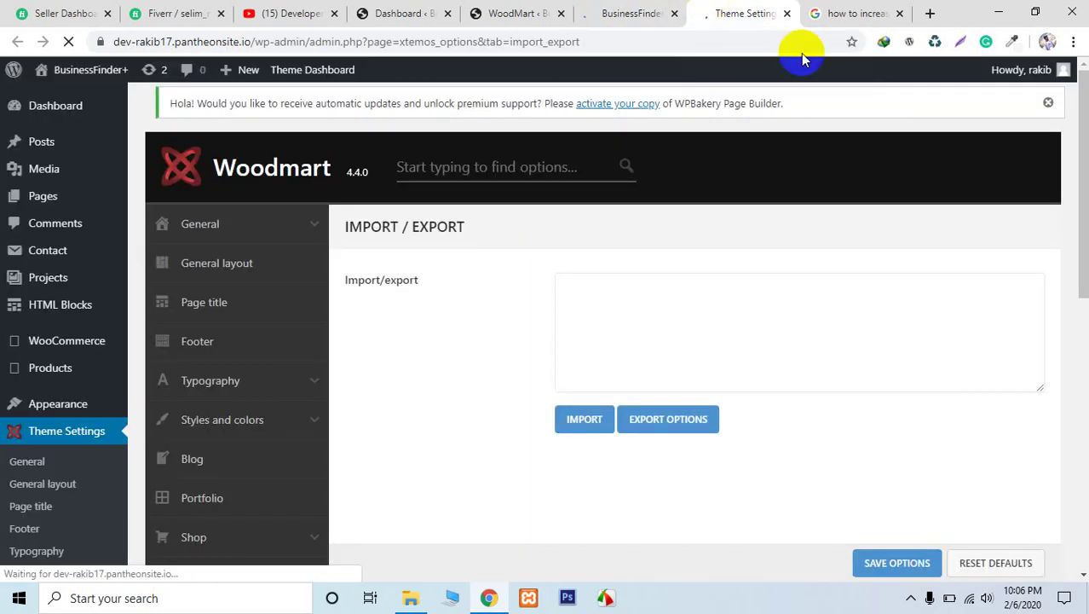
left_click(1084, 213)
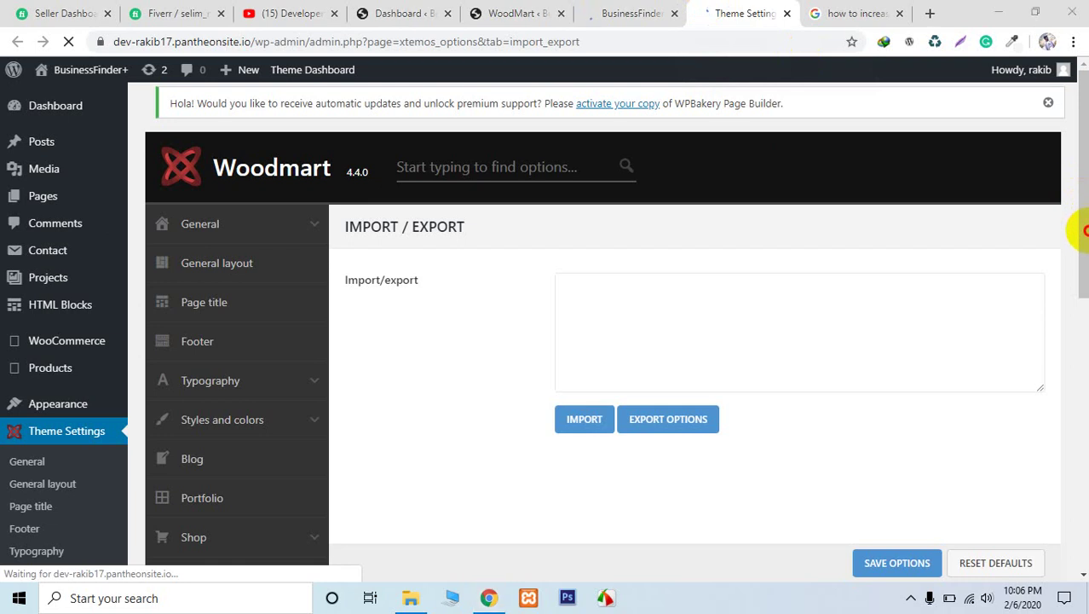
left_click(1084, 290)
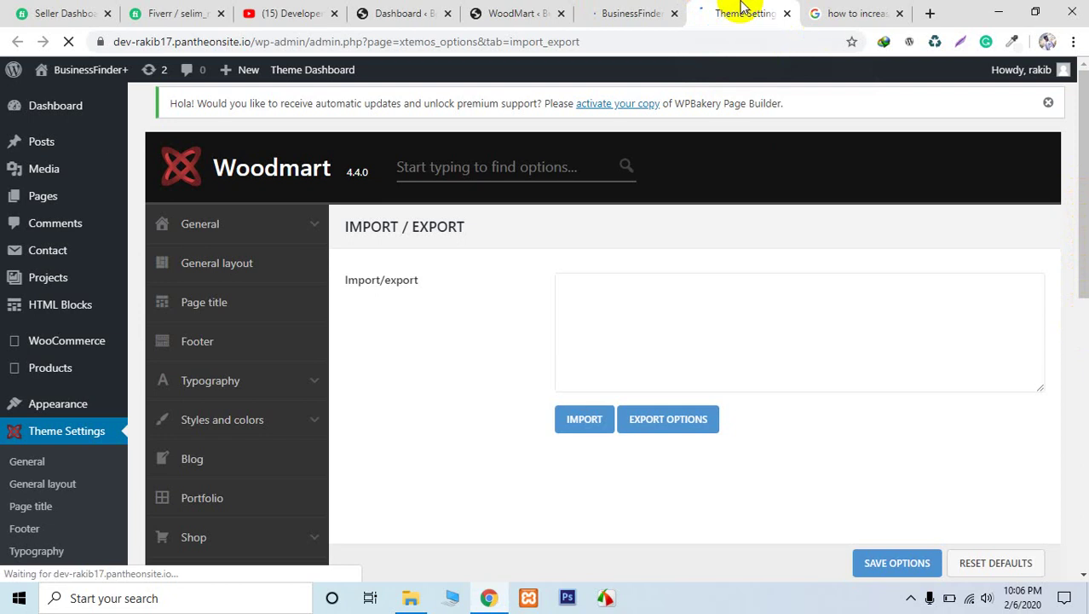
- Review the live site's front page with the Woodmart theme applied, from the header down to the footer
left_click(631, 8)
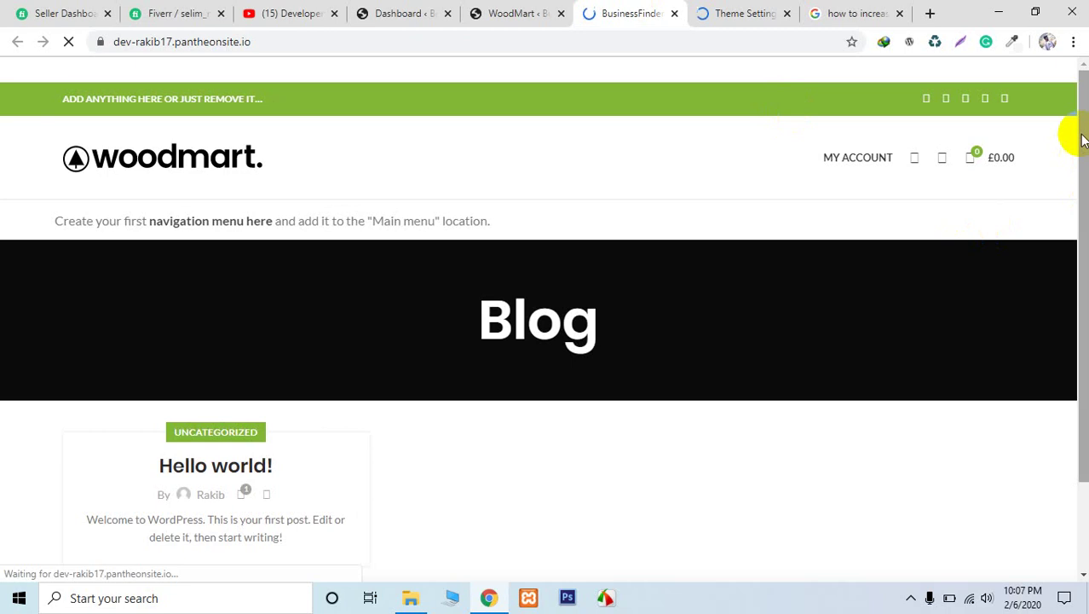
scroll(1084, 375, "down", 2)
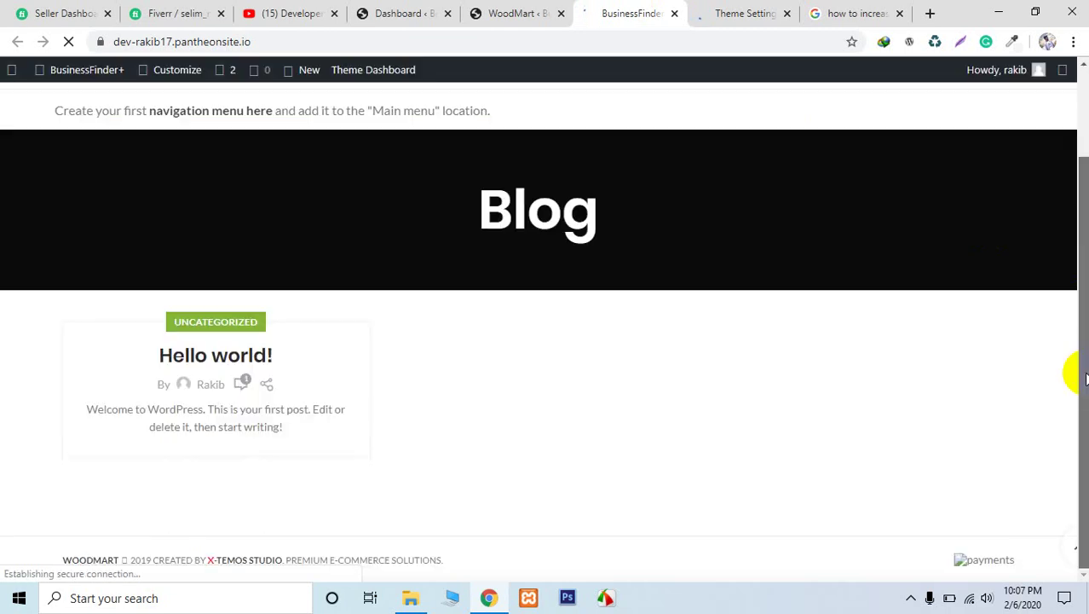
scroll(1072, 452, "up", 2)
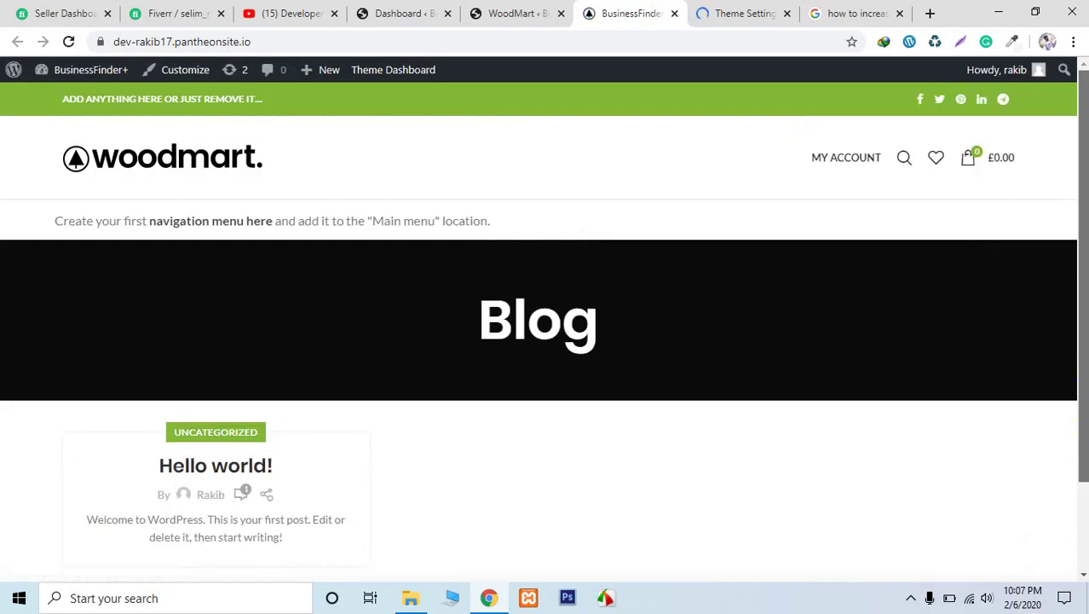
left_click(1086, 312)
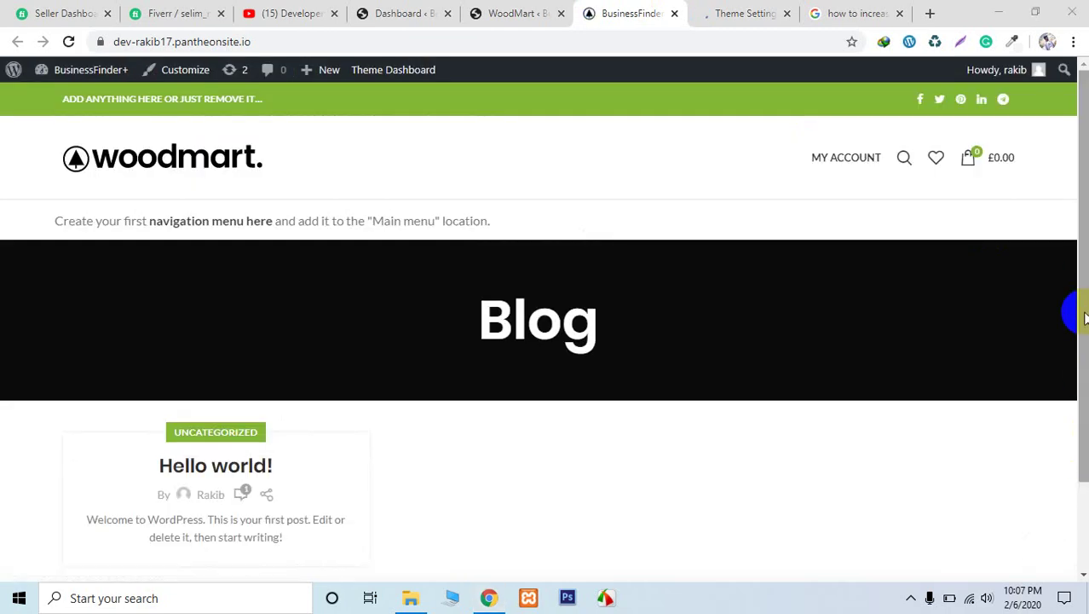
left_click_drag(1086, 317, 1069, 171)
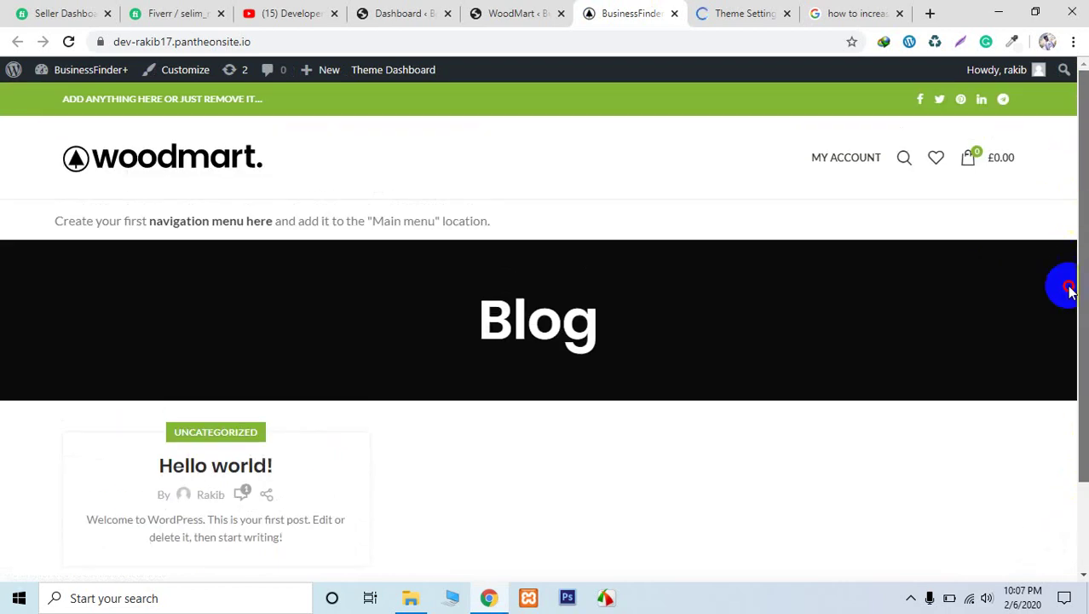
left_click_drag(1070, 290, 1050, 535)
left_click(1054, 544)
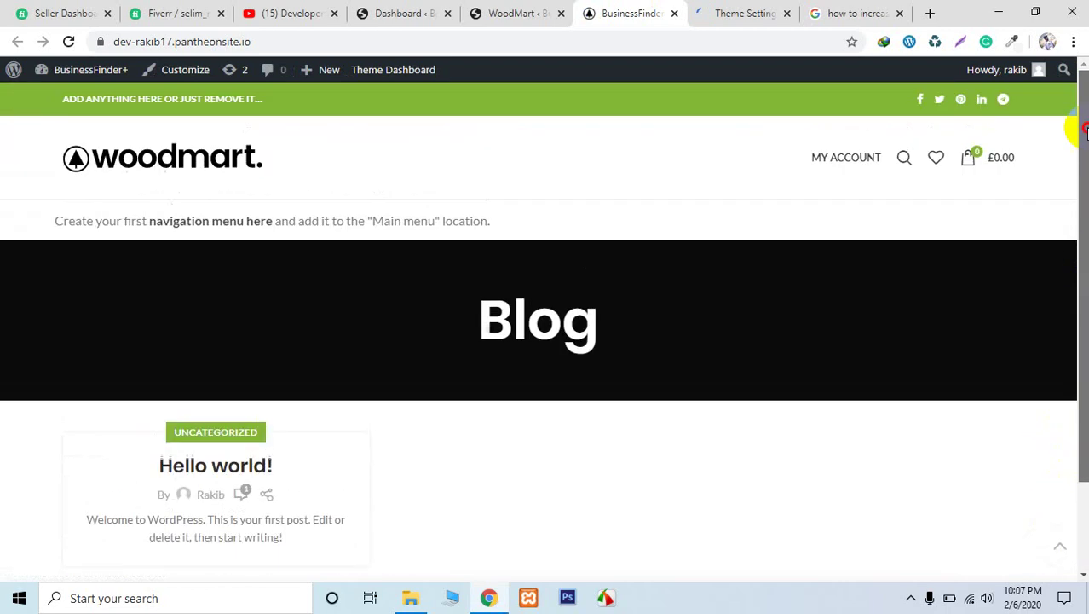
- Look through the Woodmart theme settings sections down to the Import / Export entry
left_click(770, 7)
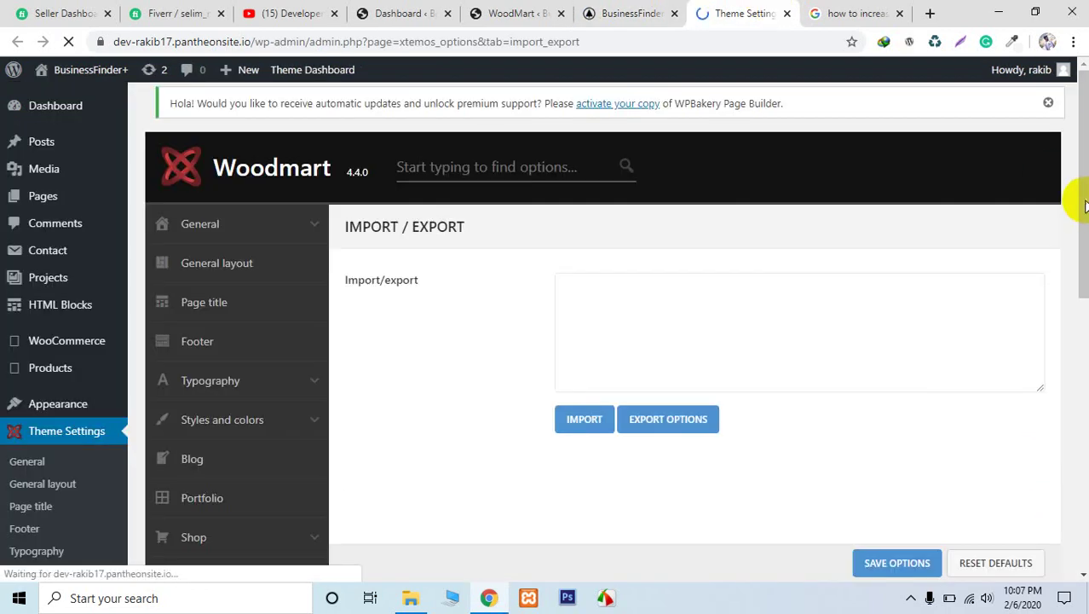
left_click_drag(1078, 201, 1084, 284)
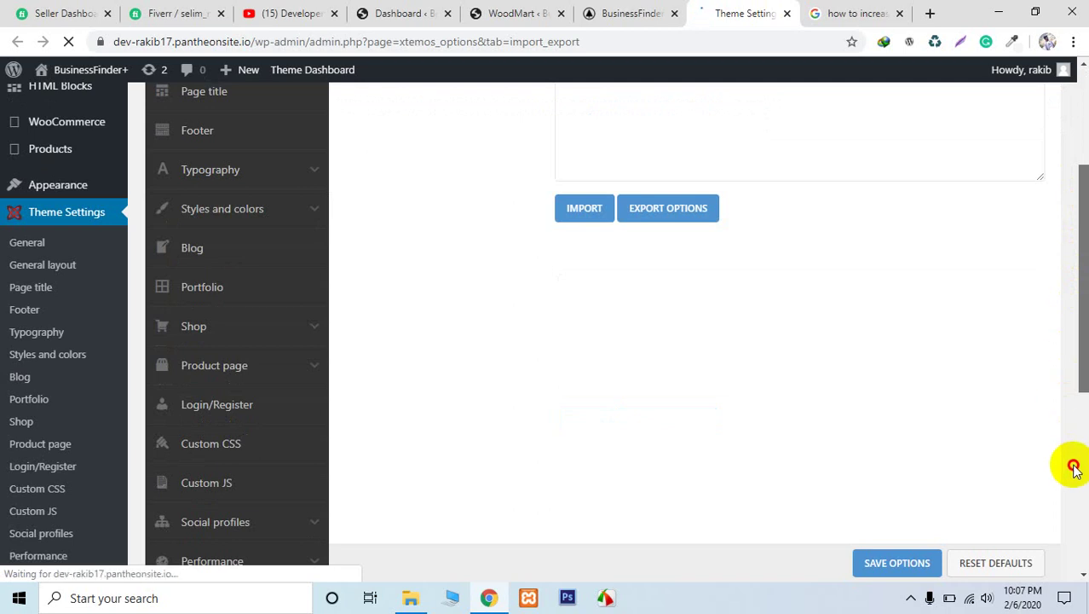
left_click(1083, 503)
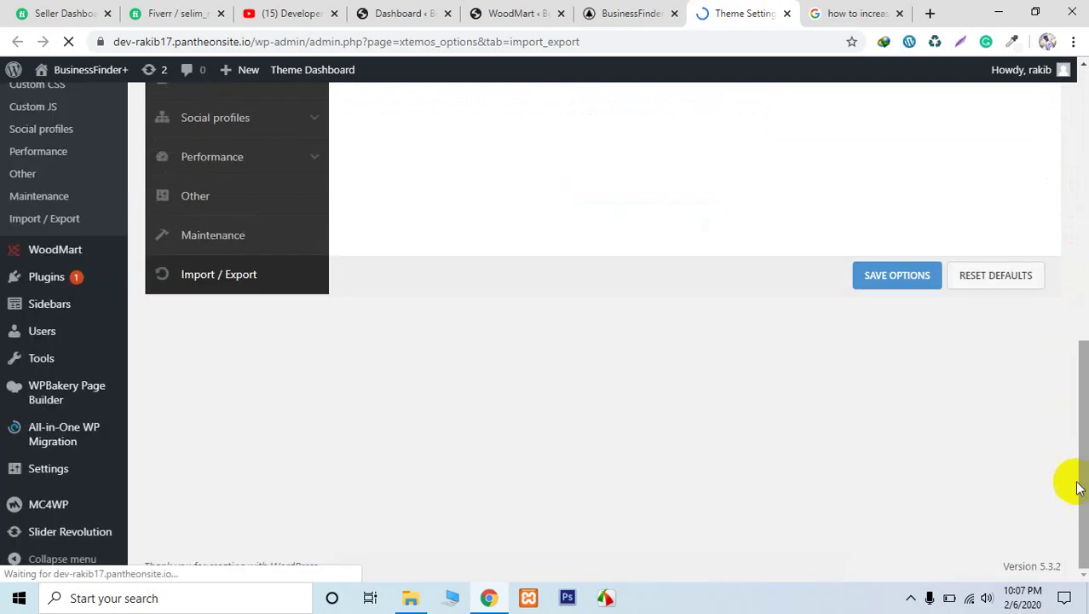
- Close the Theme Settings and Google search browser tabs, and return to the live site's front page
left_click(787, 13)
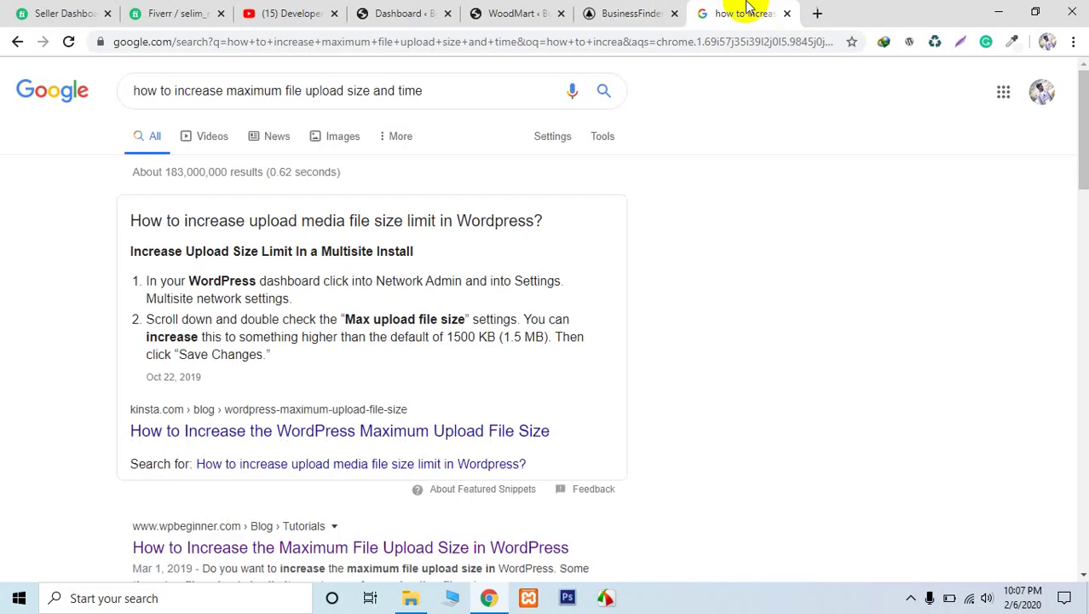
left_click(788, 13)
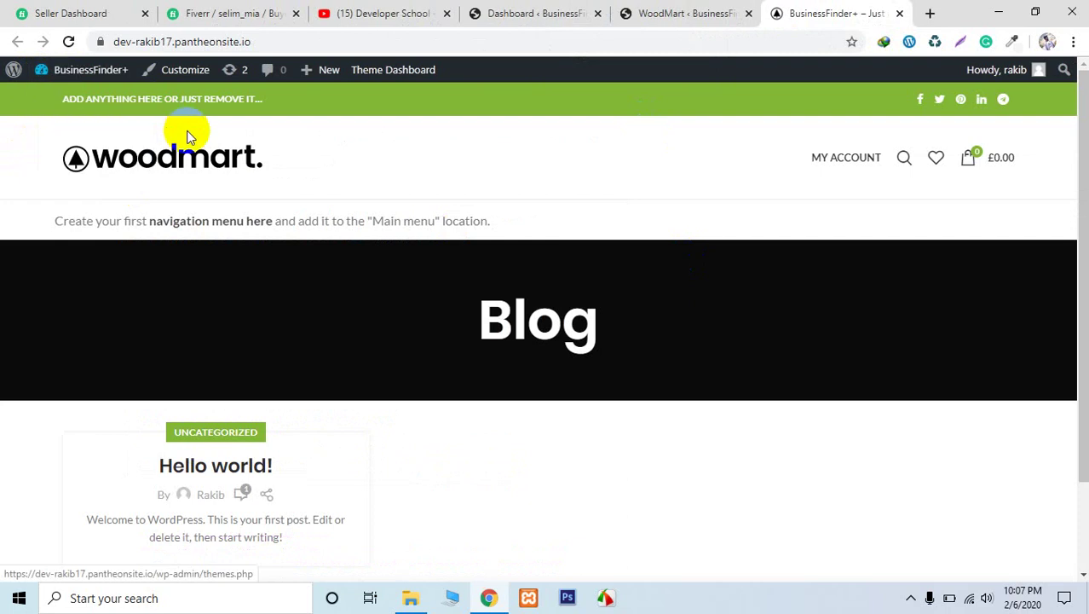
left_click(432, 288)
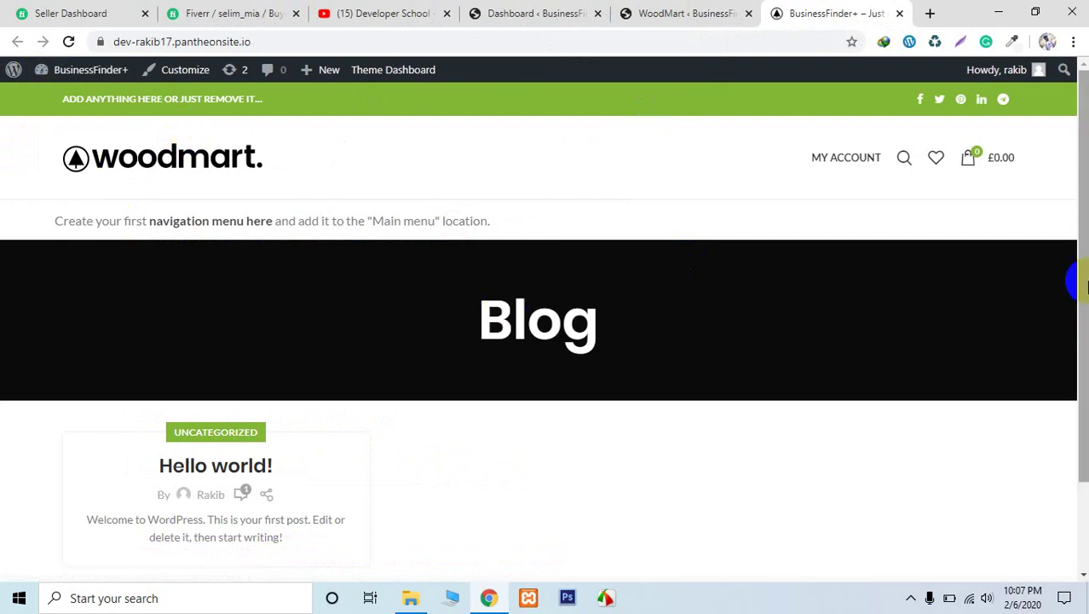
left_click_drag(1077, 281, 1075, 122)
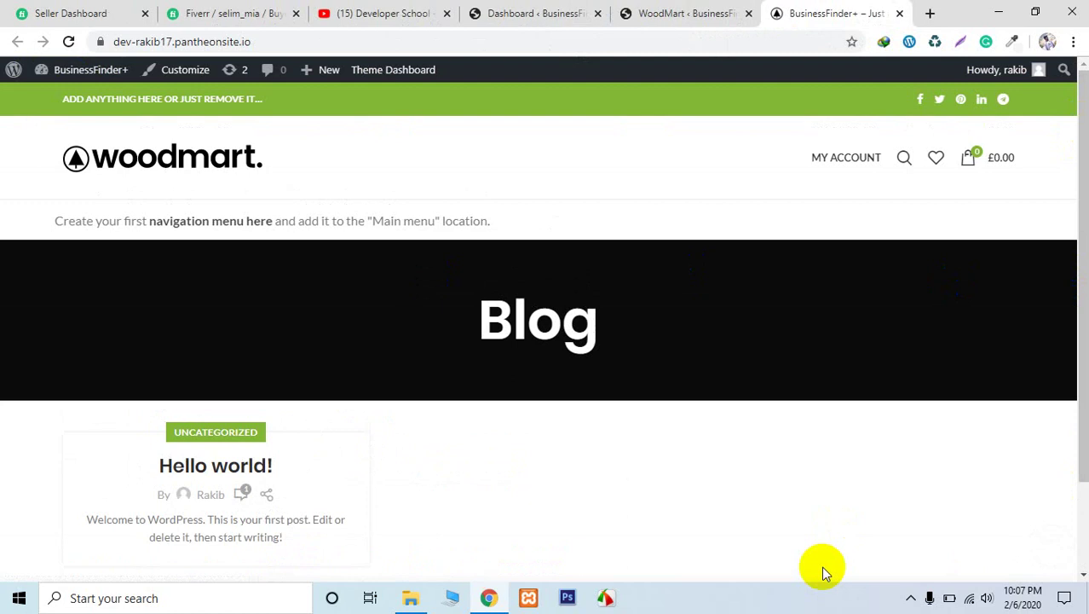
left_click(910, 599)
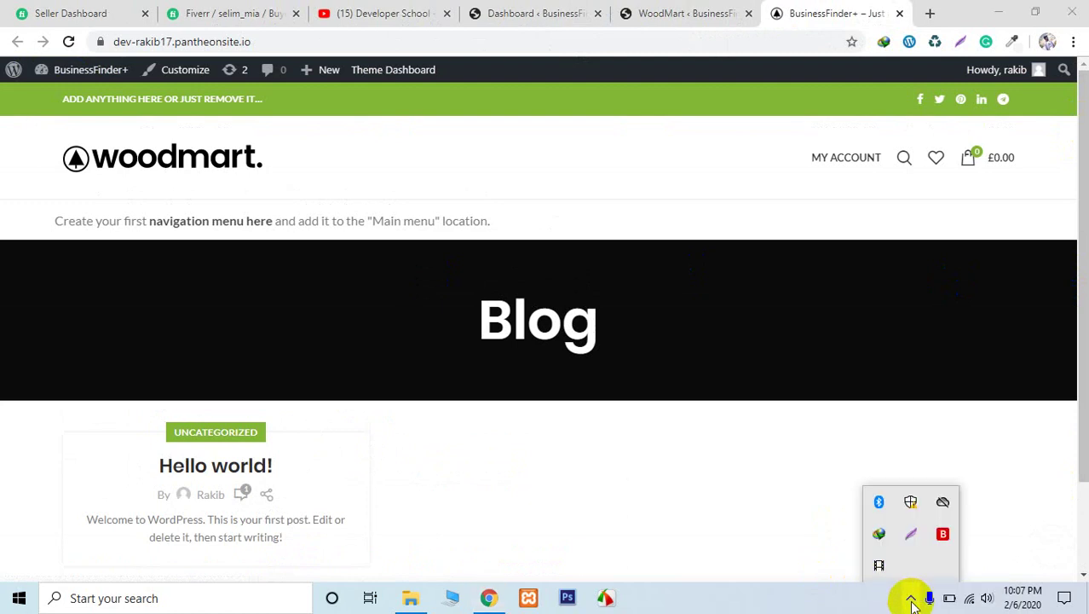